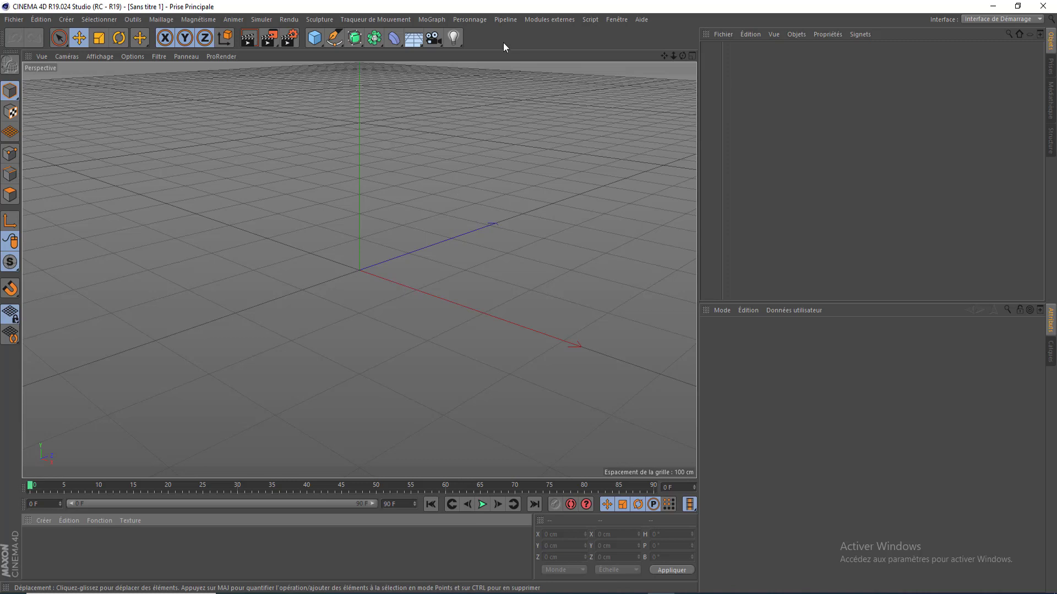
Add a MoSpline object to the empty scene and set its mode to Tortue.
{"action": "left_click", "coordinate": [431, 20]}
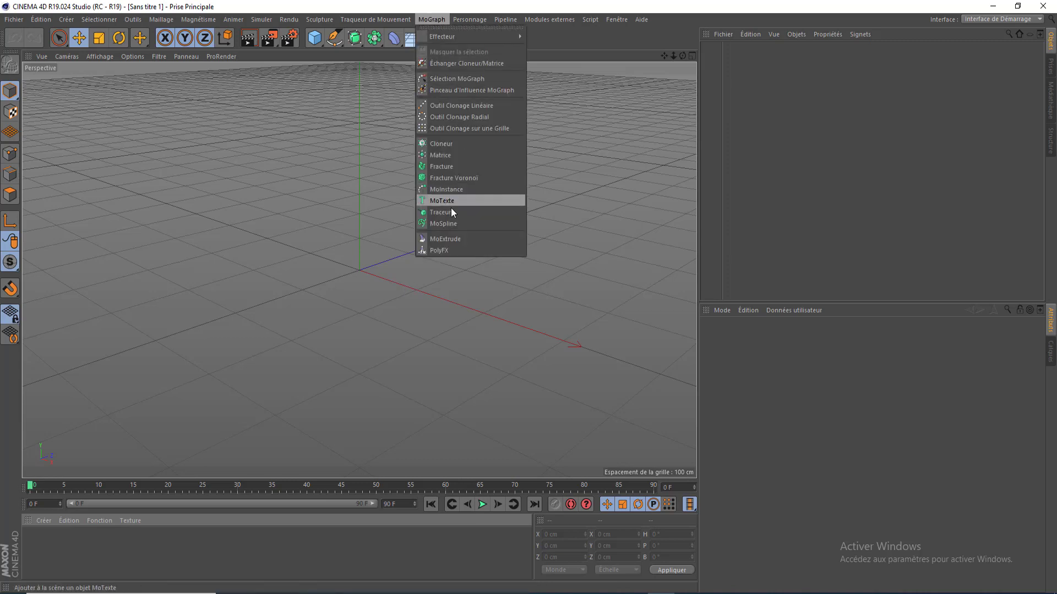
{"action": "left_click", "coordinate": [434, 224]}
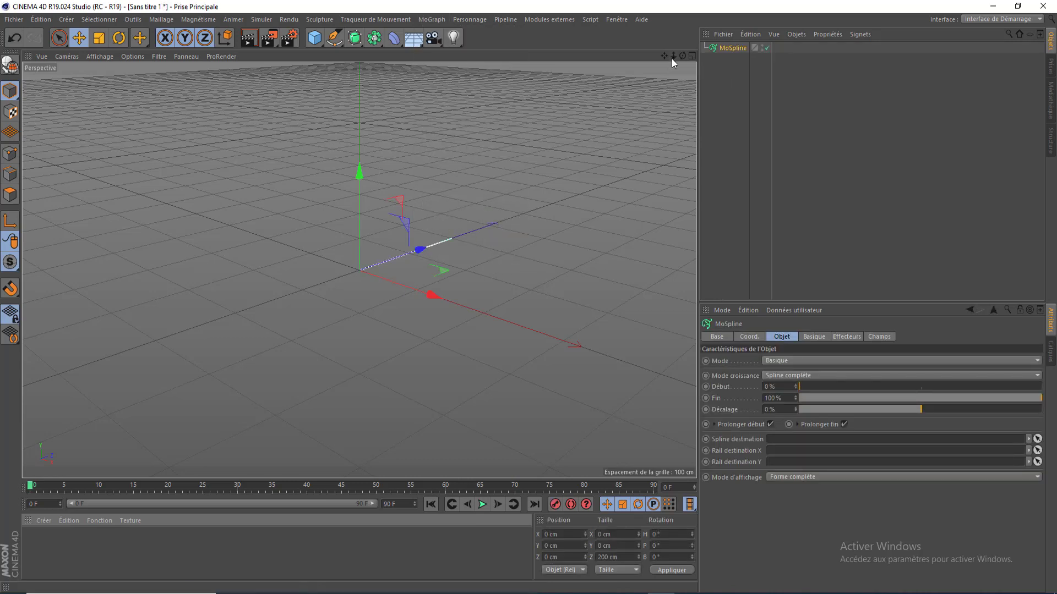
{"action": "left_click_drag", "start_coordinate": [682, 56], "coordinate": [683, 121]}
{"action": "left_click_drag", "start_coordinate": [663, 55], "coordinate": [682, 201]}
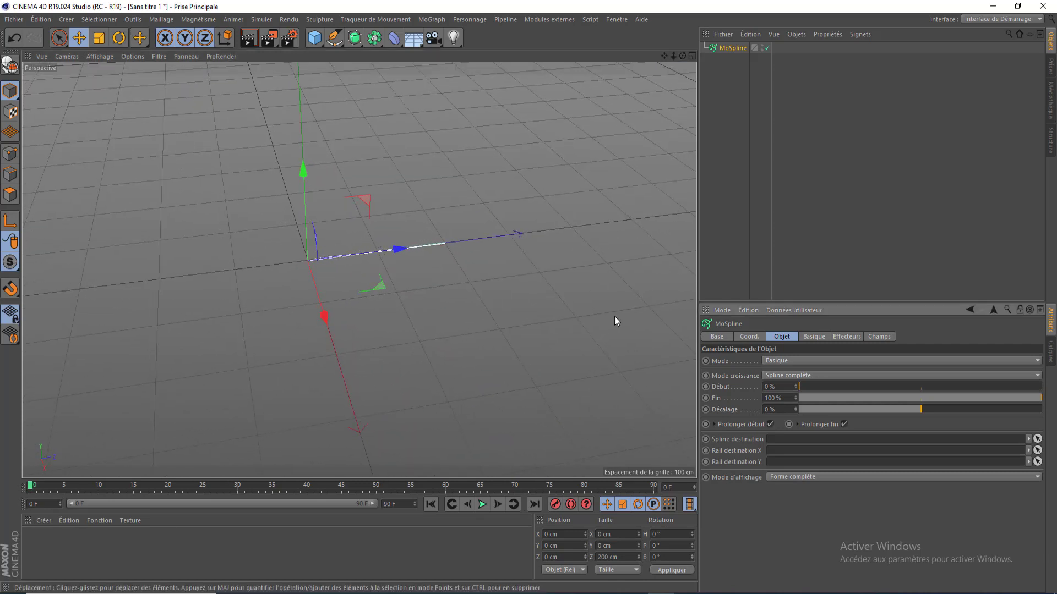
{"action": "left_click", "coordinate": [764, 361]}
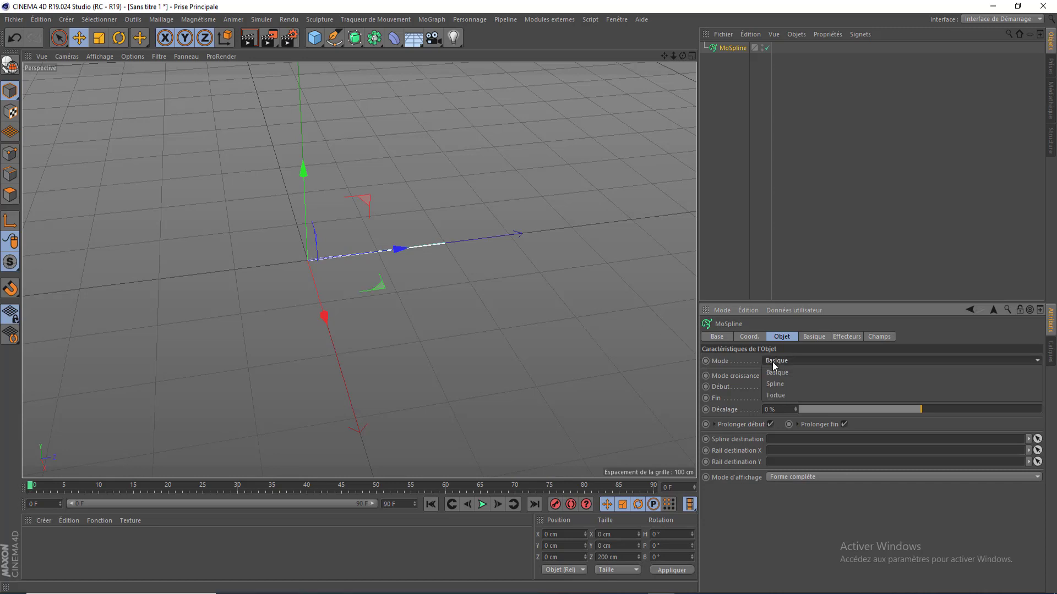
{"action": "left_click", "coordinate": [775, 396]}
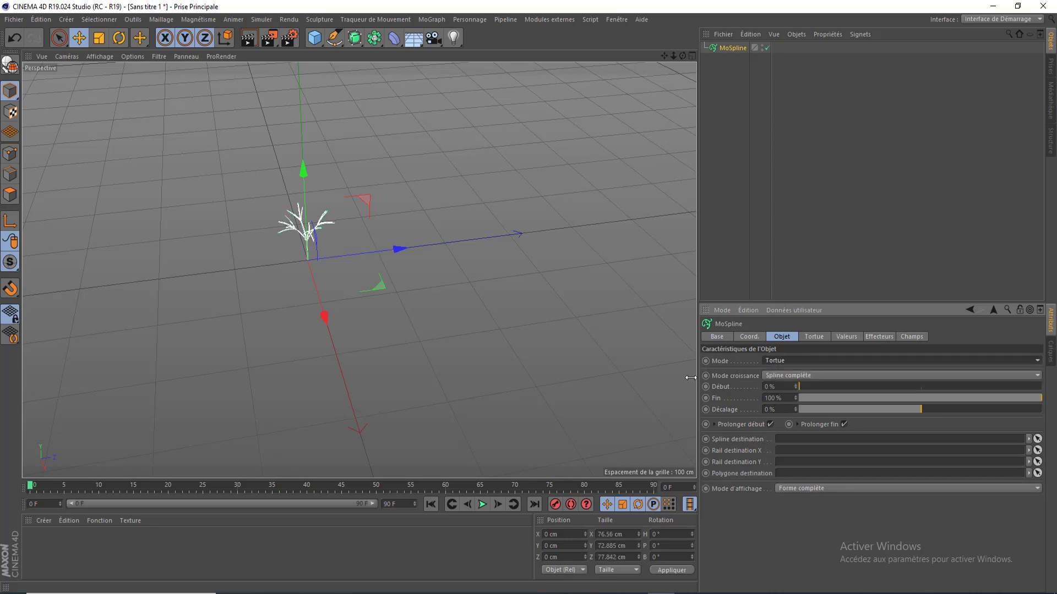
Replace the MoSpline's initial Tortue string (Initiale) with F|A.
{"action": "left_click", "coordinate": [812, 337]}
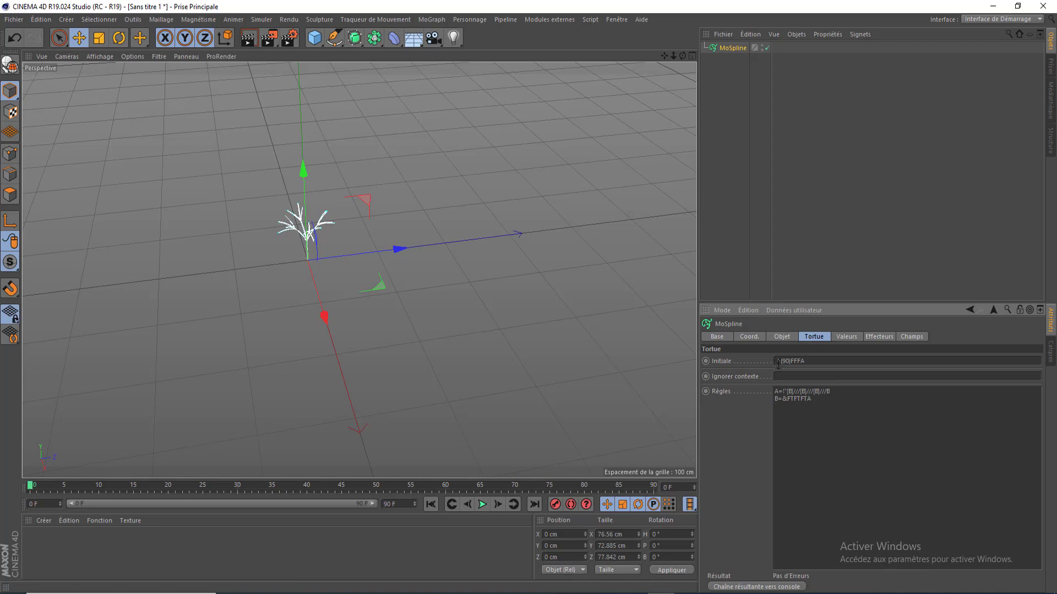
{"action": "left_click", "coordinate": [832, 361]}
{"action": "type", "text": "F|A"}
{"action": "right_click", "coordinate": [724, 365]}
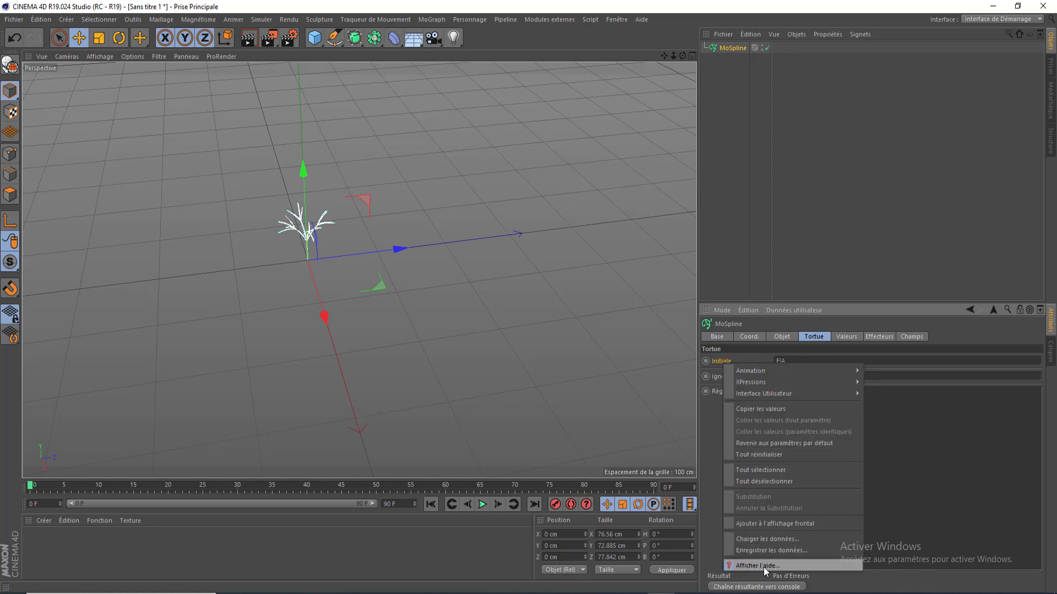
{"action": "left_click", "coordinate": [716, 421]}
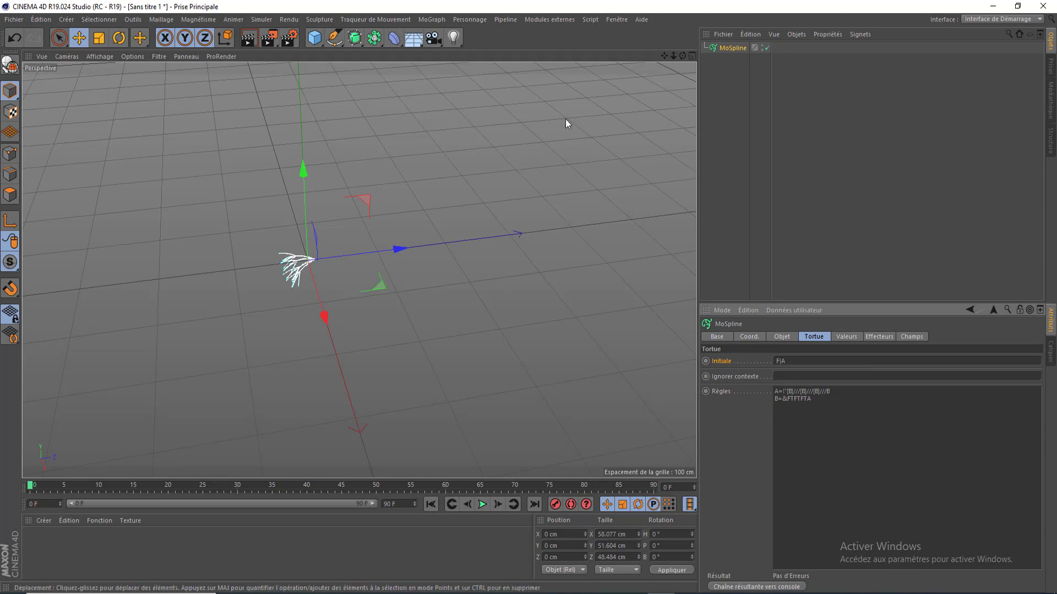
{"action": "left_click_drag", "start_coordinate": [681, 58], "coordinate": [762, 335]}
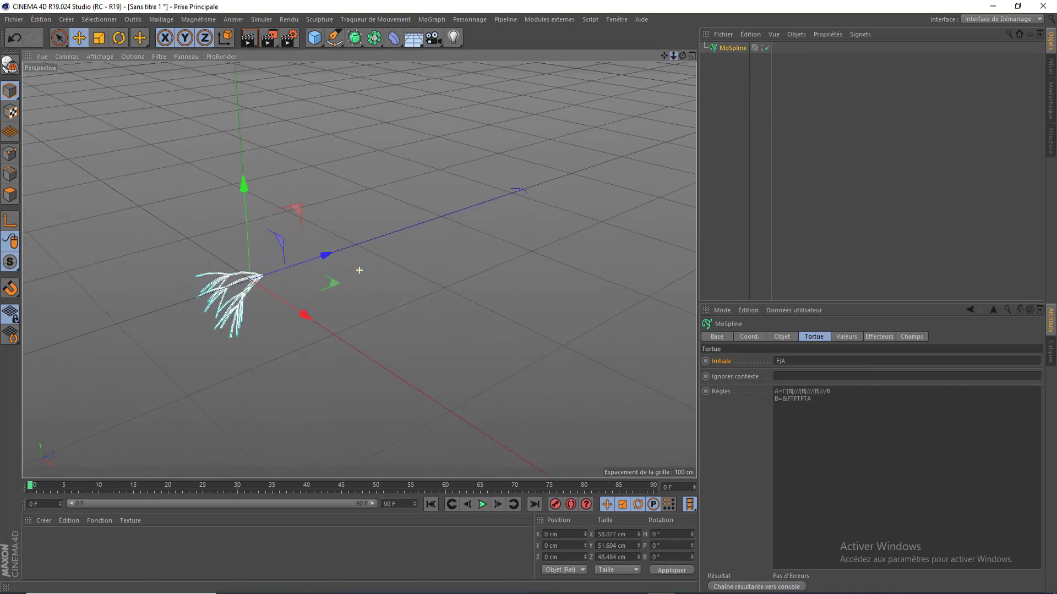
Replace all the Tortue rules of the MoSpline with the single rule A=-F|A.
{"action": "left_click_drag", "start_coordinate": [829, 416], "coordinate": [776, 389]}
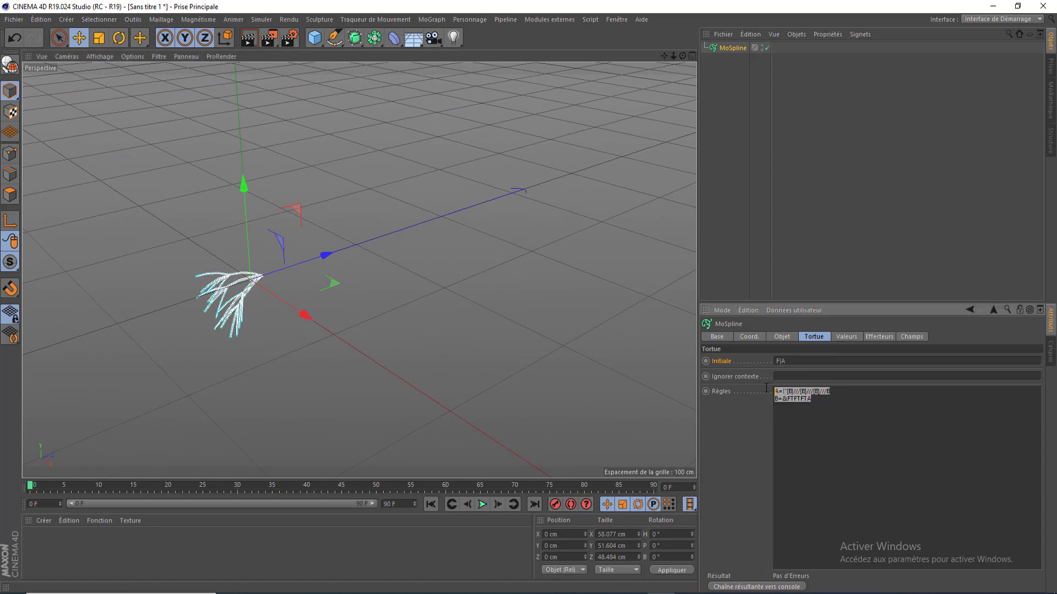
{"action": "type", "text": "A=-F|A"}
{"action": "scroll", "coordinate": [221, 271], "scroll_direction": "up", "scroll_amount": 2}
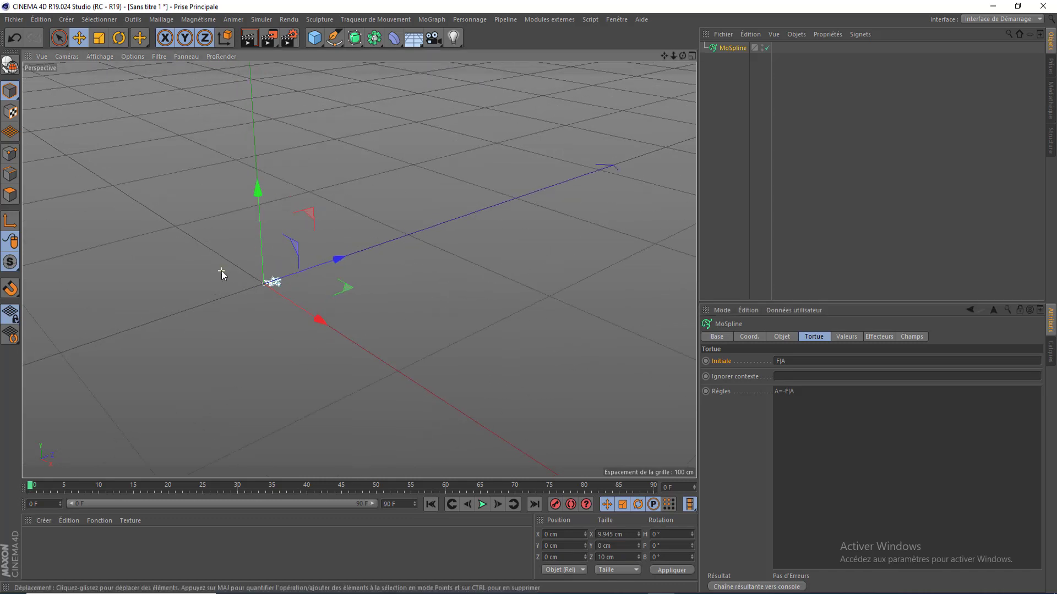
{"action": "scroll", "coordinate": [222, 271], "scroll_direction": "up", "scroll_amount": 5}
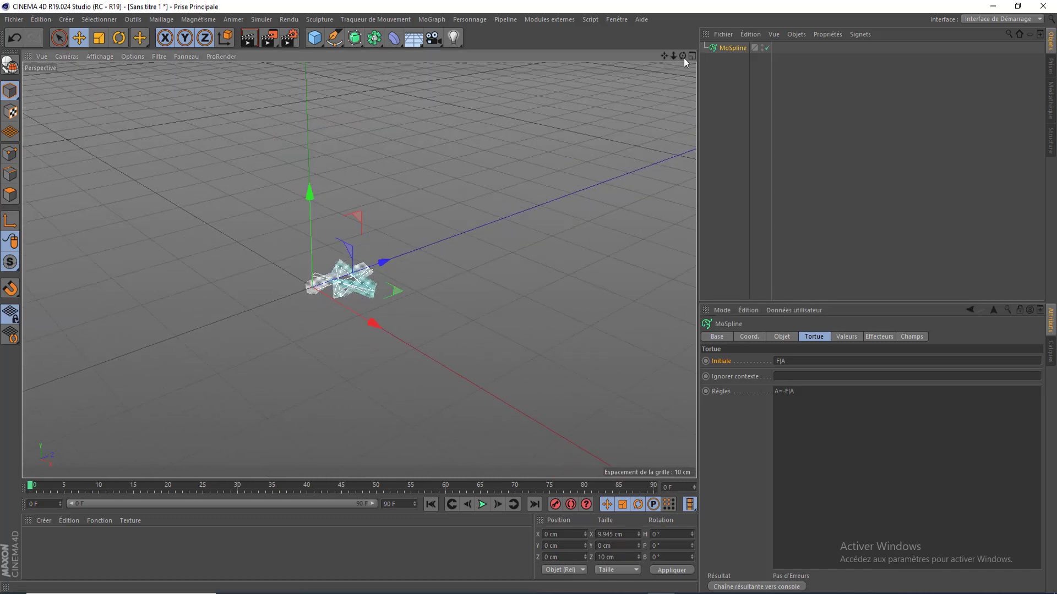
{"action": "left_click_drag", "start_coordinate": [681, 55], "coordinate": [452, 333]}
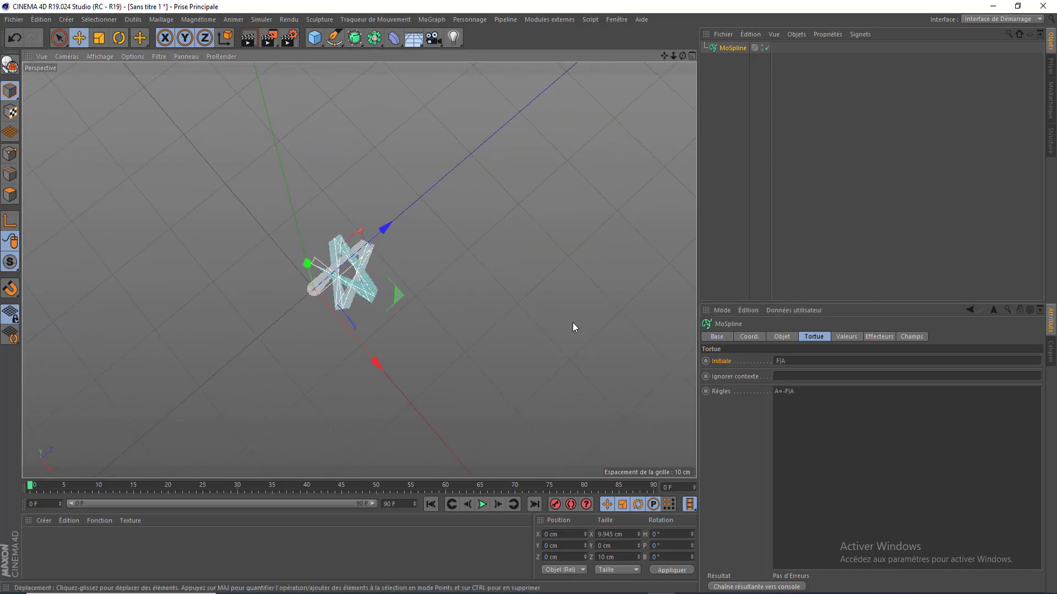
Set the MoSpline's default angle (Angle par défaut) to 90° and inspect the resulting shape up close.
{"action": "left_click", "coordinate": [841, 339]}
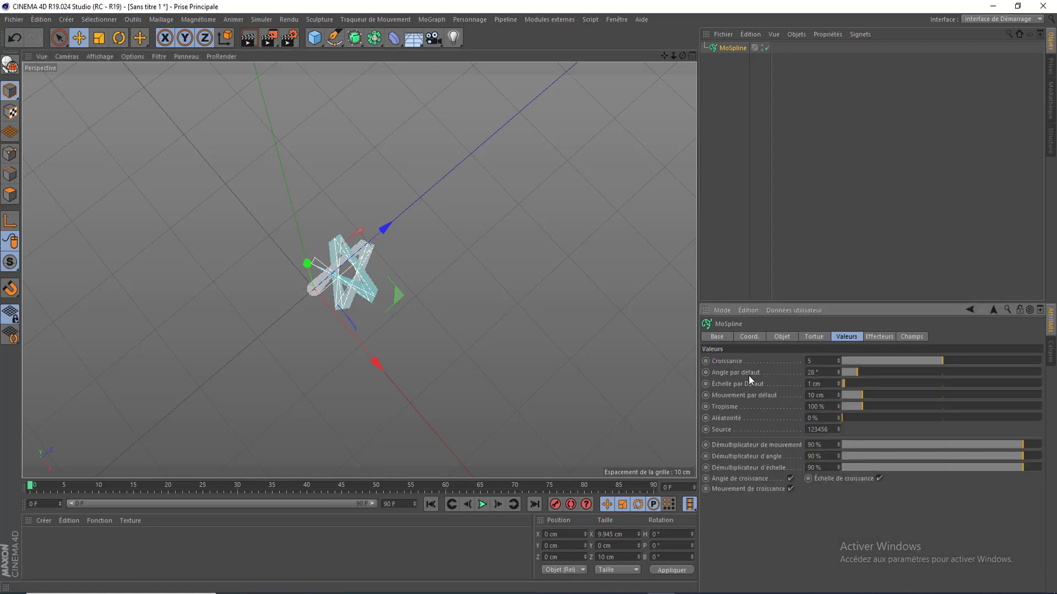
{"action": "double_click", "coordinate": [820, 372]}
{"action": "type", "text": "90"}
{"action": "key", "text": "Return"}
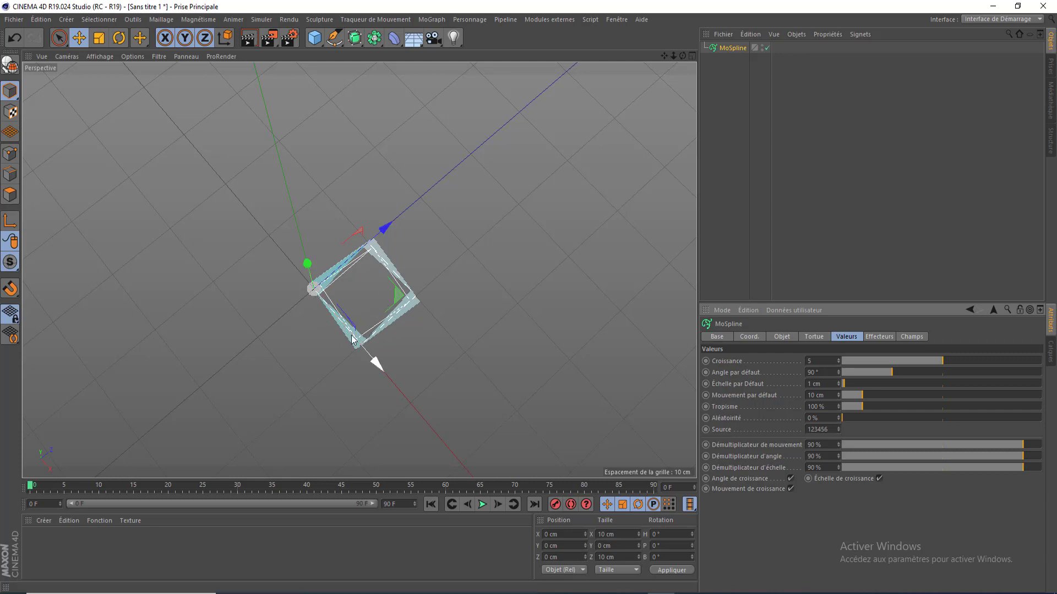
{"action": "scroll", "coordinate": [348, 328], "scroll_direction": "up", "scroll_amount": 2}
{"action": "scroll", "coordinate": [348, 329], "scroll_direction": "up", "scroll_amount": 2}
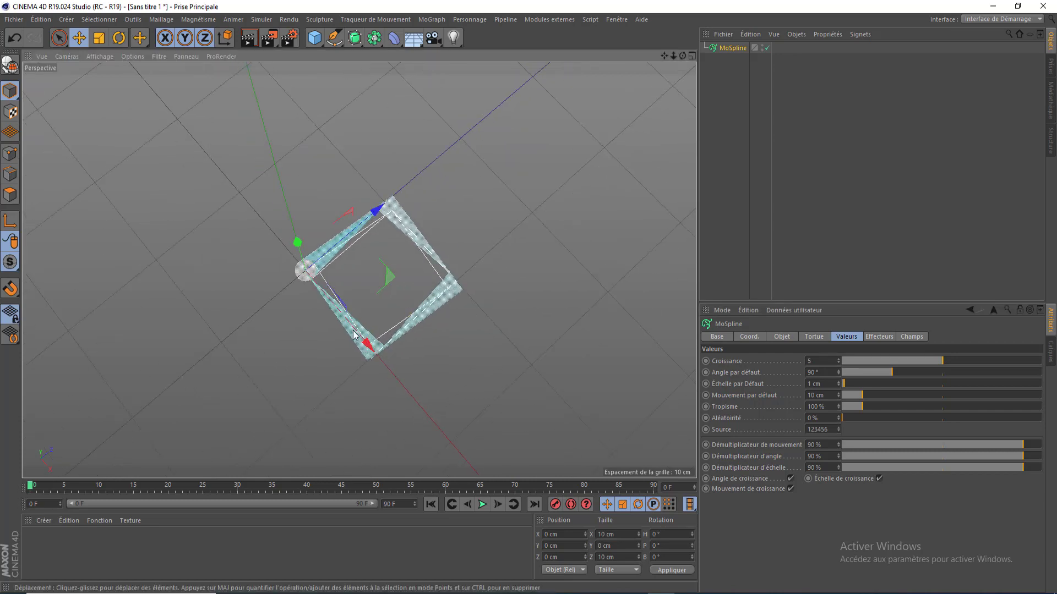
{"action": "scroll", "coordinate": [373, 302], "scroll_direction": "up", "scroll_amount": 2}
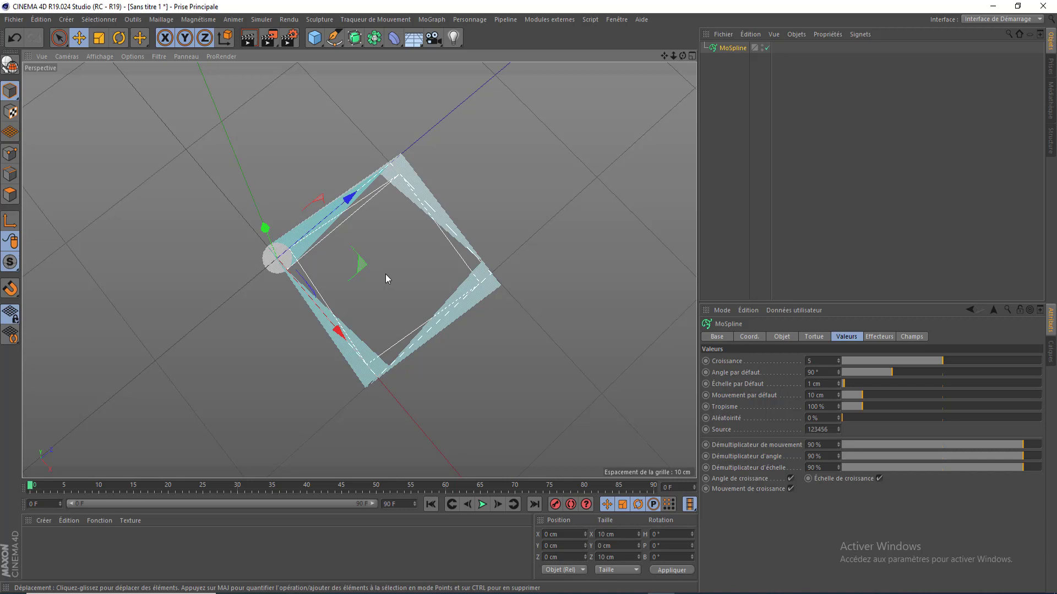
Set the MoSpline's default angle (Angle par défaut) to 180°.
{"action": "left_click", "coordinate": [813, 373]}
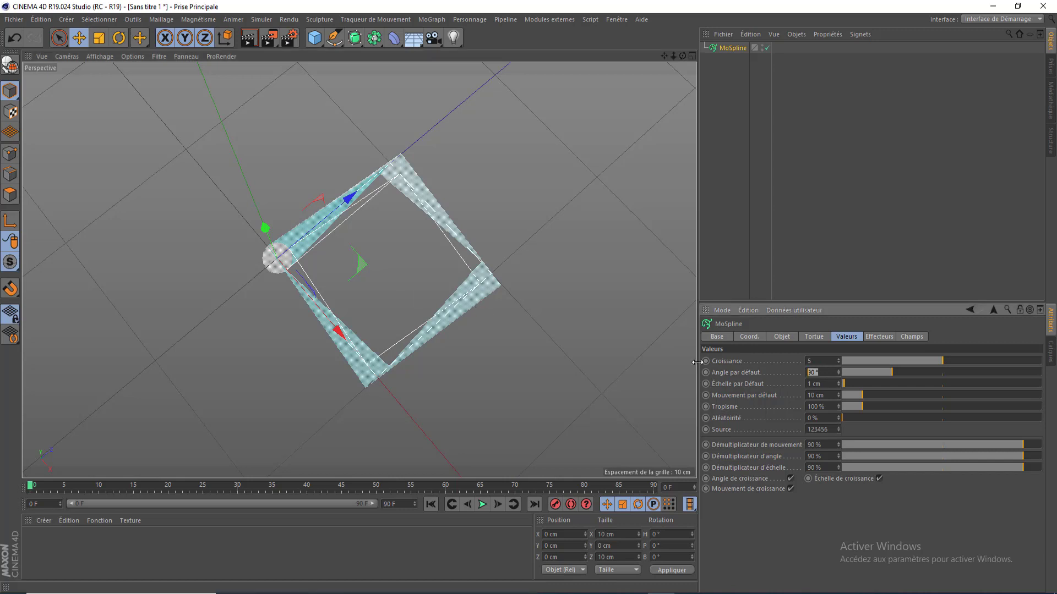
{"action": "type", "text": "180"}
{"action": "key", "text": "Return"}
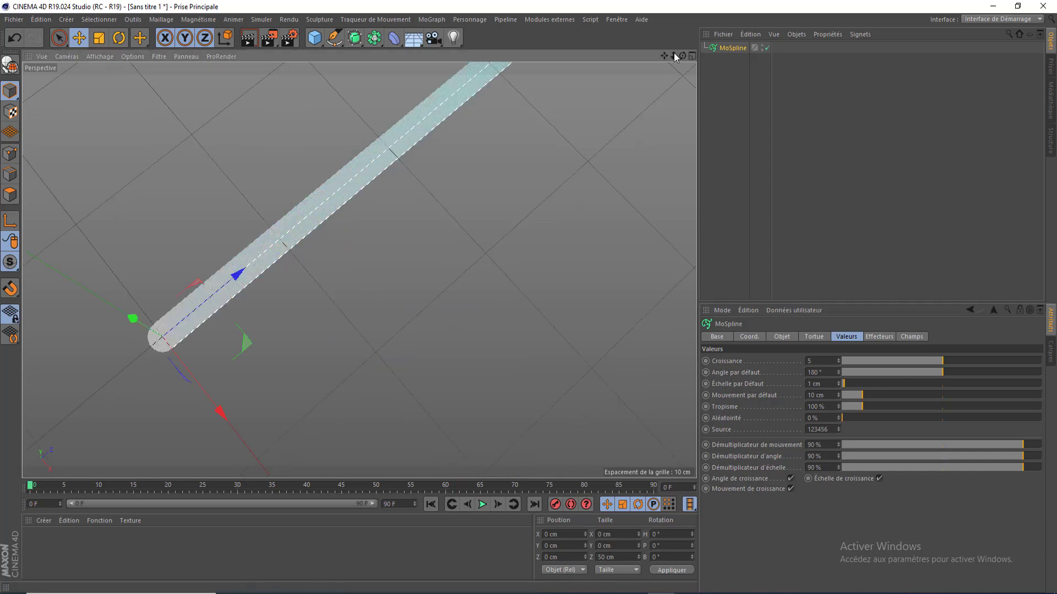
{"action": "left_click_drag", "start_coordinate": [674, 55], "coordinate": [658, 36]}
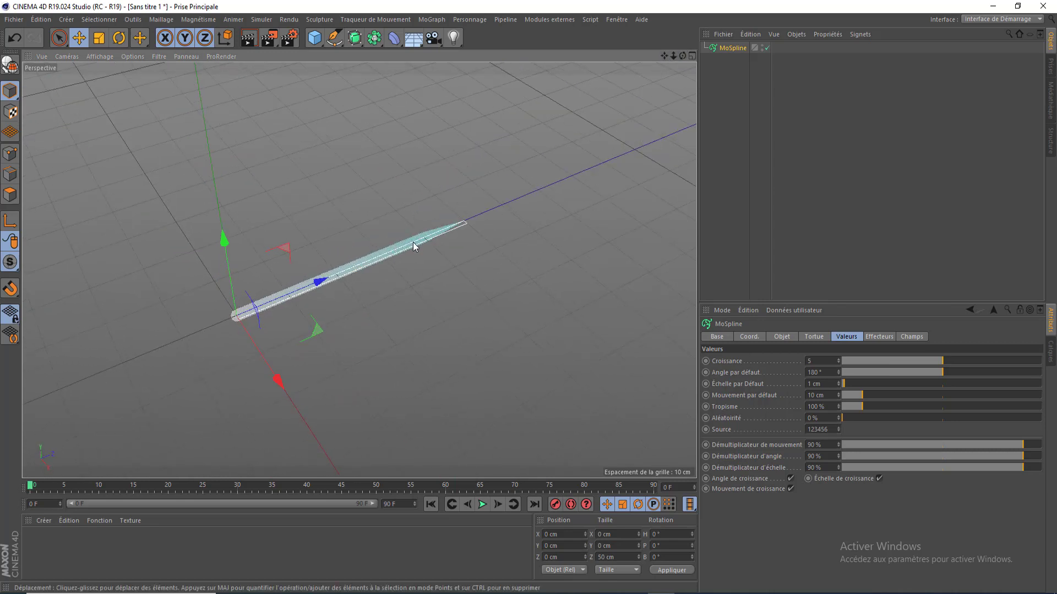
{"action": "scroll", "coordinate": [415, 244], "scroll_direction": "up", "scroll_amount": 3}
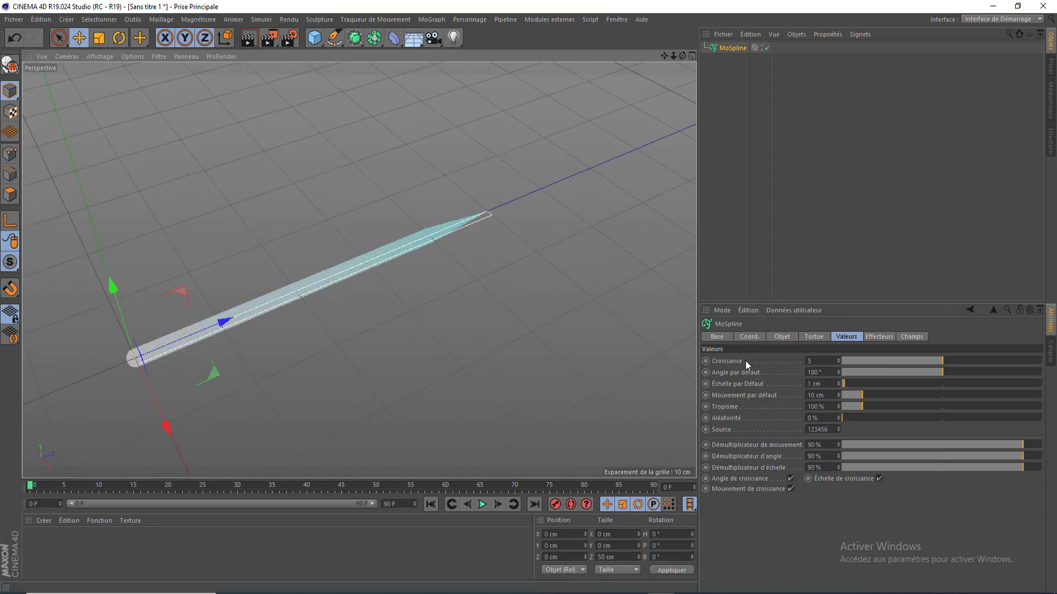
Vary the MoSpline's growth value (Croissance) to see how the tip unfolds, leaving it at 6.4.
{"action": "left_click_drag", "start_coordinate": [866, 358], "coordinate": [974, 367]}
{"action": "left_click_drag", "start_coordinate": [682, 56], "coordinate": [530, 122]}
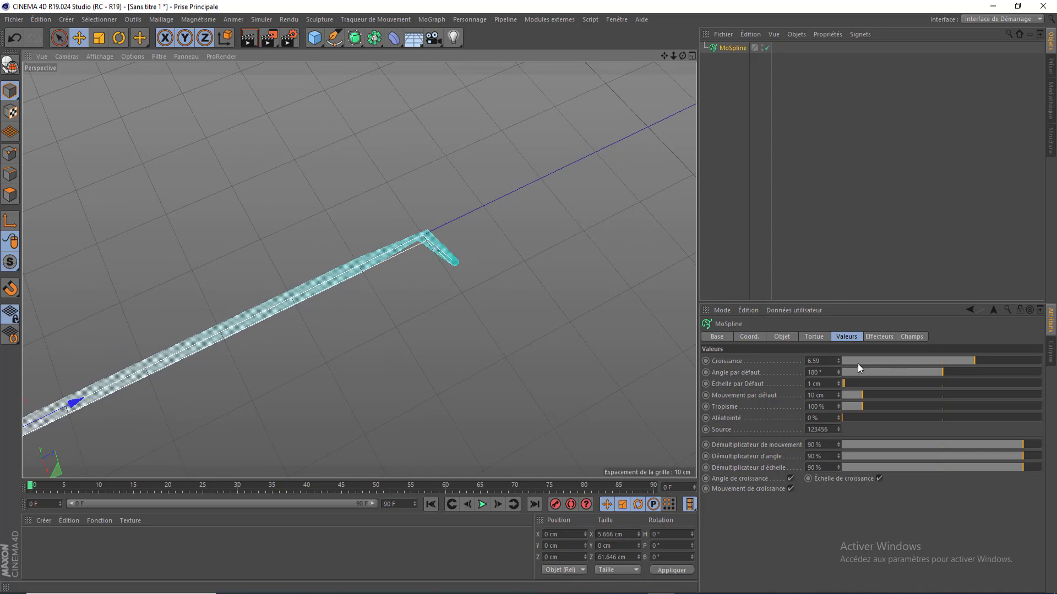
{"action": "left_click_drag", "start_coordinate": [857, 363], "coordinate": [971, 364]}
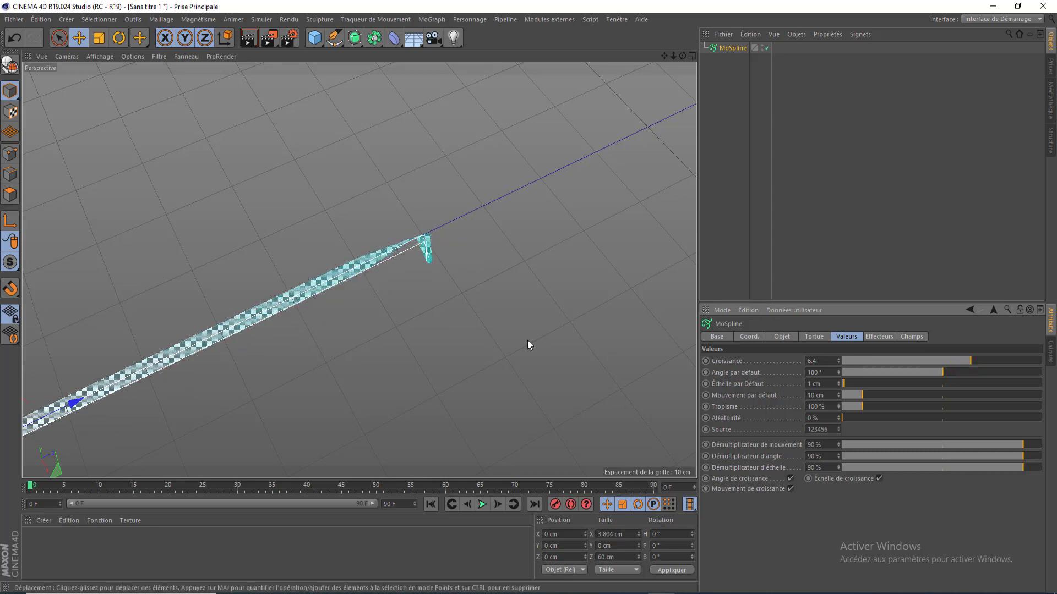
{"action": "left_click_drag", "start_coordinate": [682, 56], "coordinate": [686, 62]}
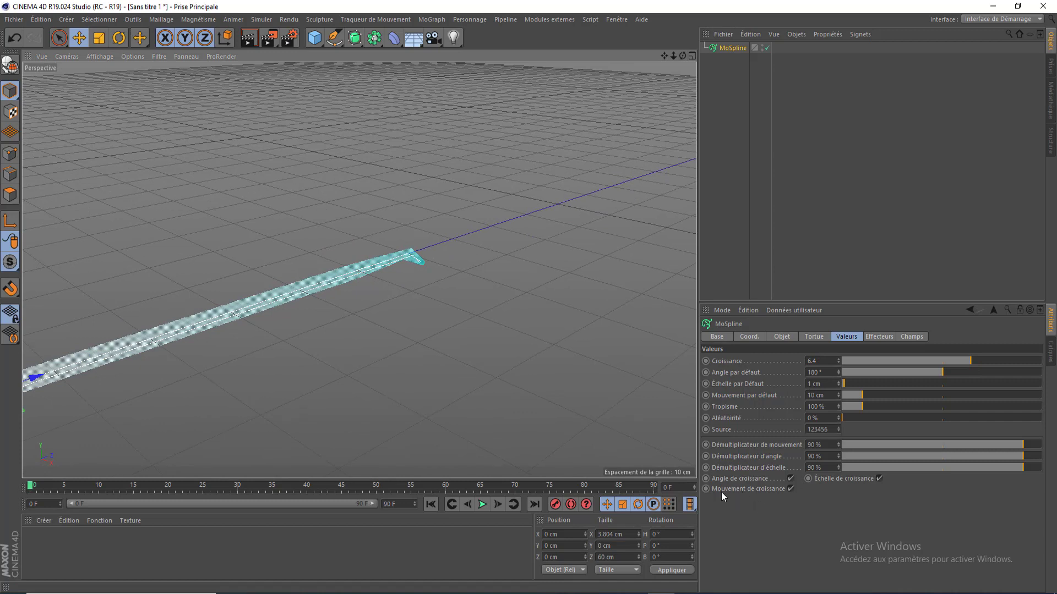
Disable the MoSpline's growth movement (Mouvement de croissance) and set its growth (Croissance) to 5.71.
{"action": "left_click", "coordinate": [790, 488]}
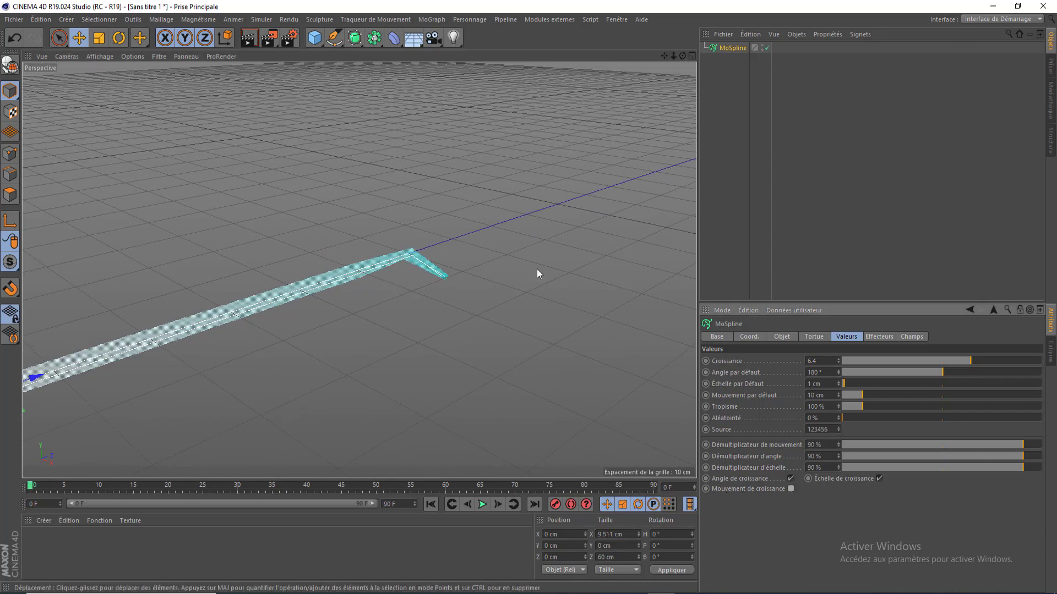
{"action": "left_click_drag", "start_coordinate": [682, 56], "coordinate": [813, 256]}
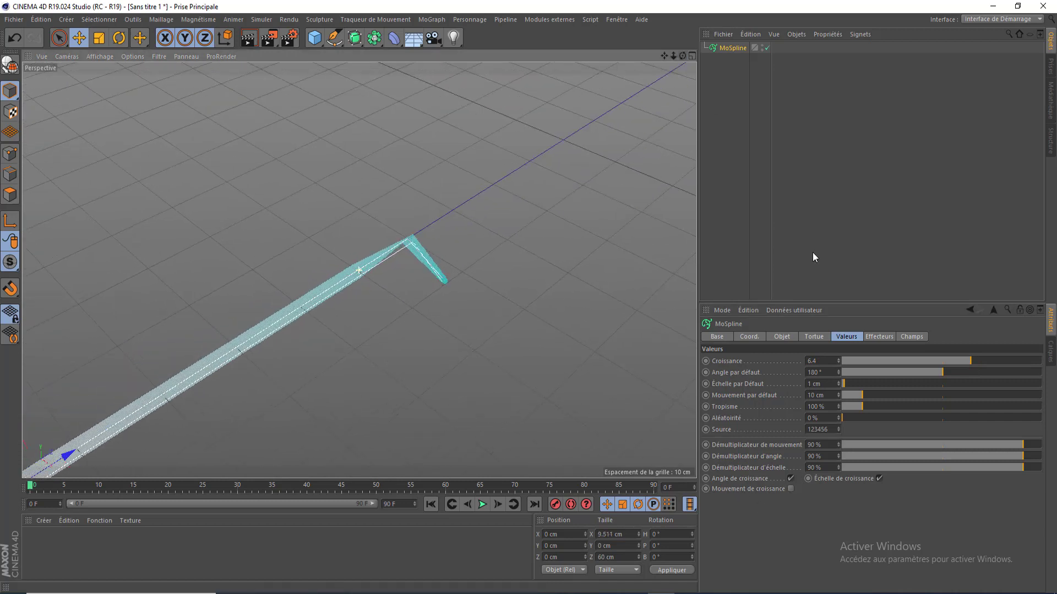
{"action": "left_click_drag", "start_coordinate": [854, 362], "coordinate": [949, 371]}
{"action": "scroll", "coordinate": [409, 216], "scroll_direction": "down", "scroll_amount": 3}
{"action": "left_click_drag", "start_coordinate": [665, 55], "coordinate": [729, 1]}
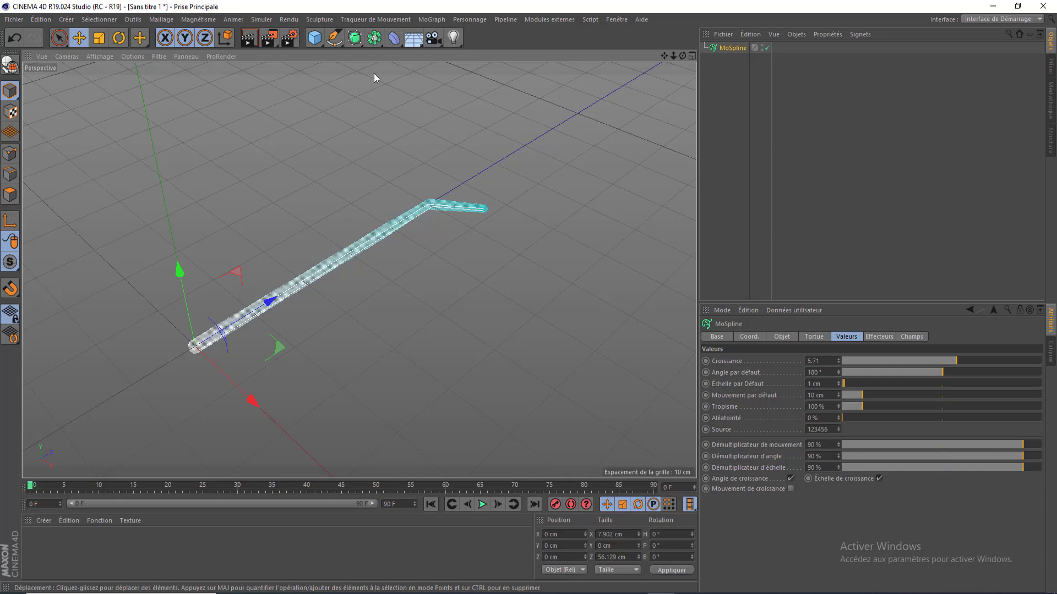
Add an Extrusion generator, make the MoSpline its child, and enlarge the viewport area.
{"action": "left_click_drag", "start_coordinate": [355, 38], "coordinate": [500, 70]}
{"action": "left_click_drag", "start_coordinate": [732, 60], "coordinate": [737, 49]}
{"action": "left_click_drag", "start_coordinate": [698, 107], "coordinate": [883, 110]}
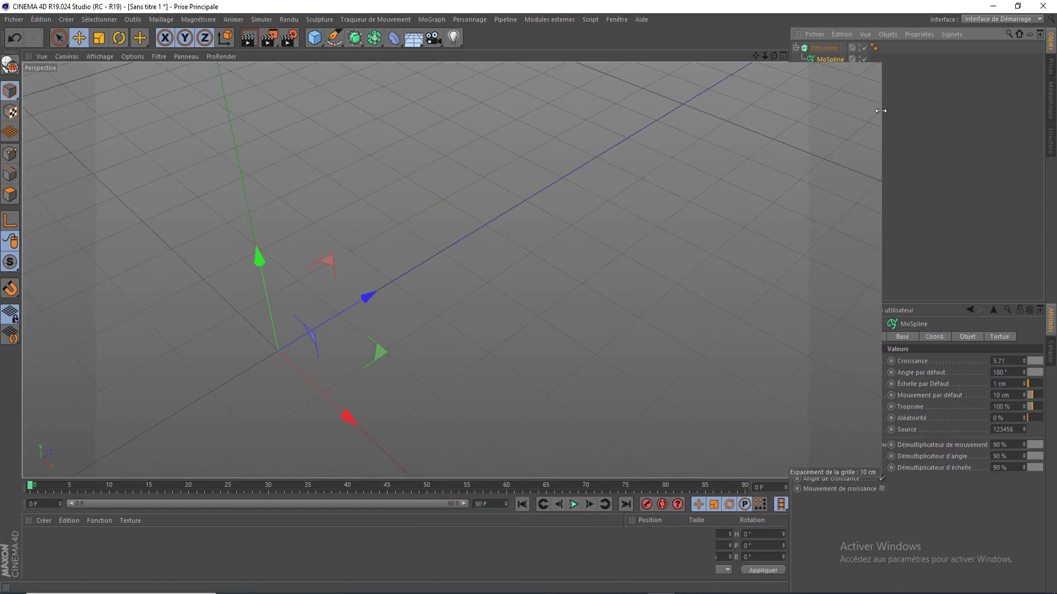
{"action": "left_click_drag", "start_coordinate": [868, 55], "coordinate": [749, 59]}
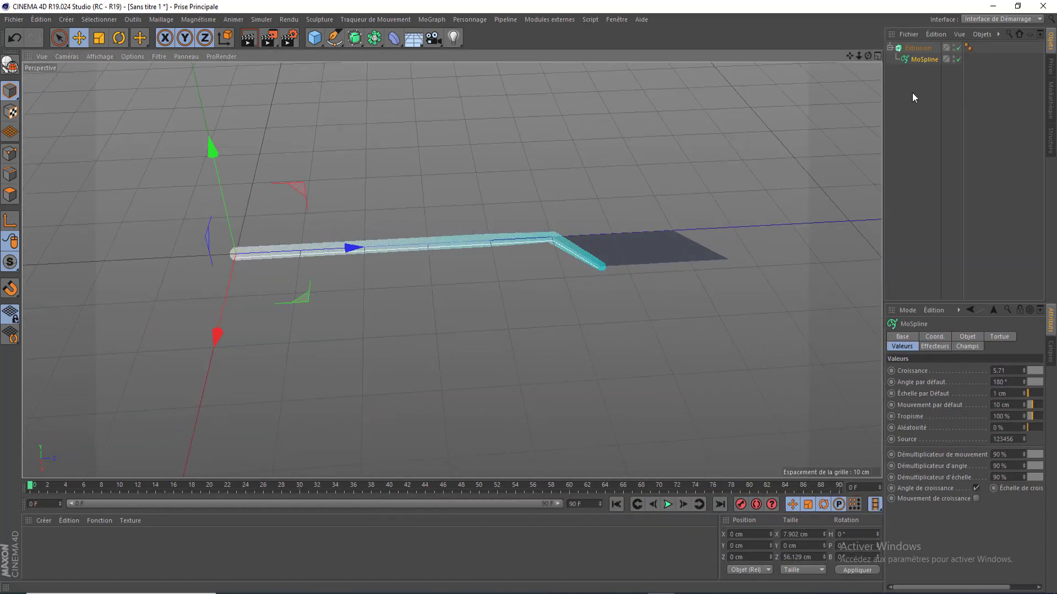
Set the Extrusion's movement (Mouvement) to 20 cm in Y and 0 cm in Z so the strip extrudes upward.
{"action": "left_click", "coordinate": [916, 48]}
{"action": "left_click_drag", "start_coordinate": [884, 98], "coordinate": [767, 89]}
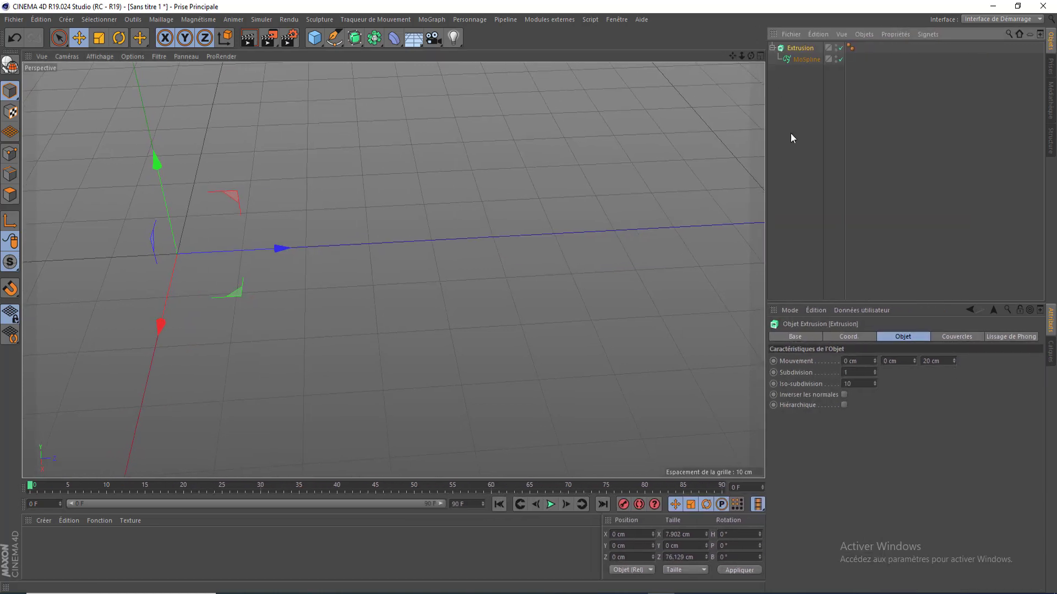
{"action": "left_click", "coordinate": [940, 361]}
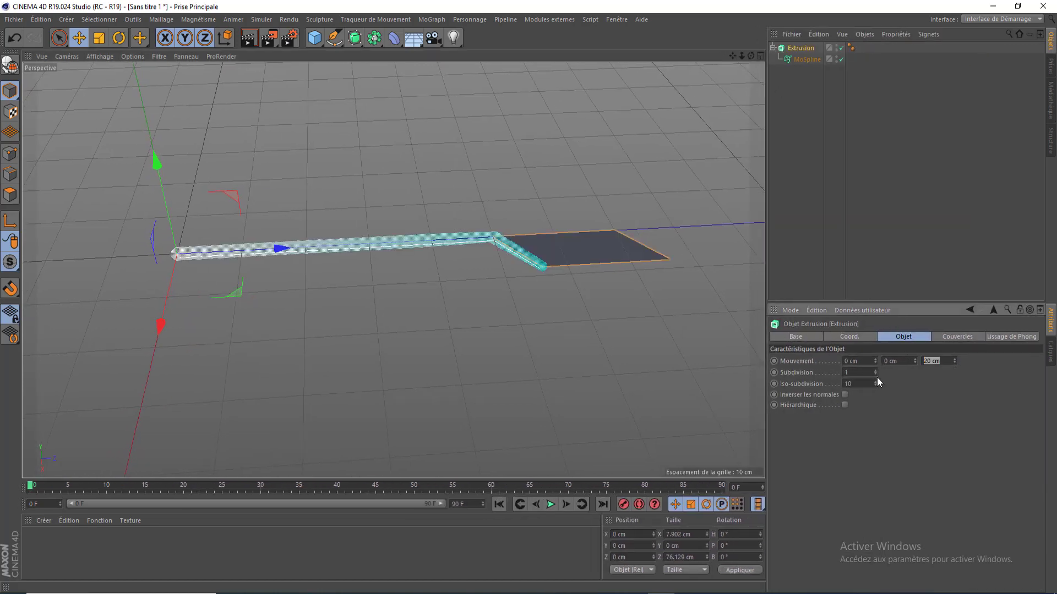
{"action": "type", "text": "0"}
{"action": "left_click", "coordinate": [896, 361]}
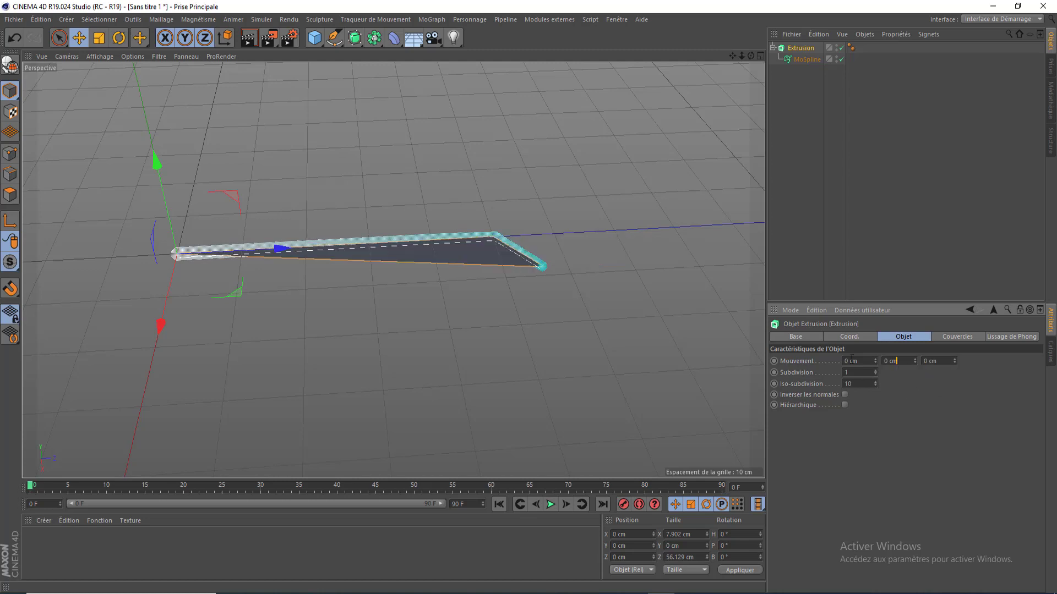
{"action": "type", "text": "20"}
{"action": "key", "text": "Return"}
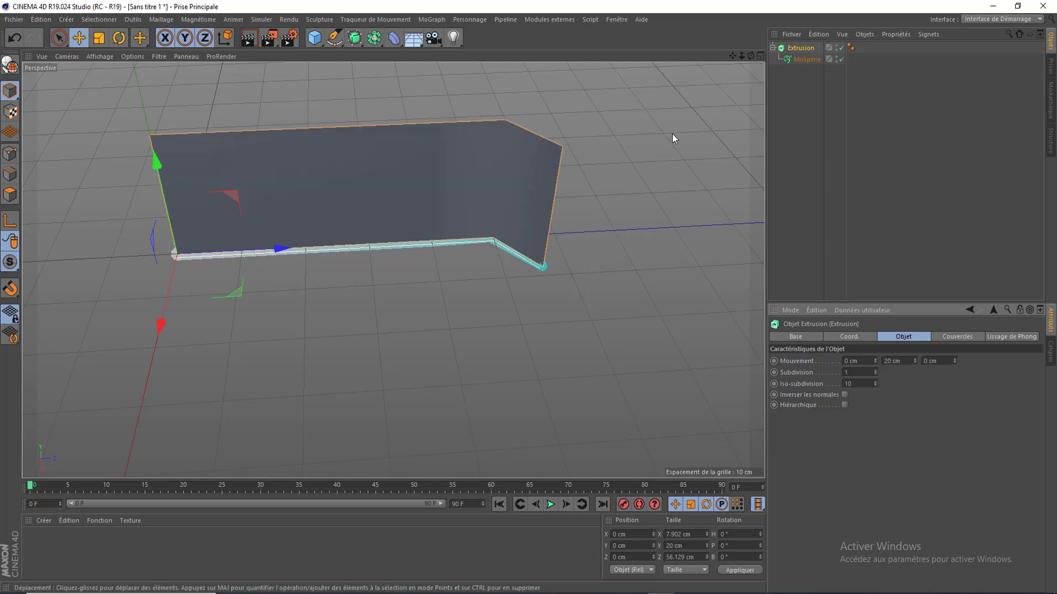
Switch the perspective view's display mode to Gouraud shading with lines (Ombrage de Gouraud (lignes)).
{"action": "scroll", "coordinate": [672, 134], "scroll_direction": "down", "scroll_amount": 3}
{"action": "left_click", "coordinate": [100, 56]}
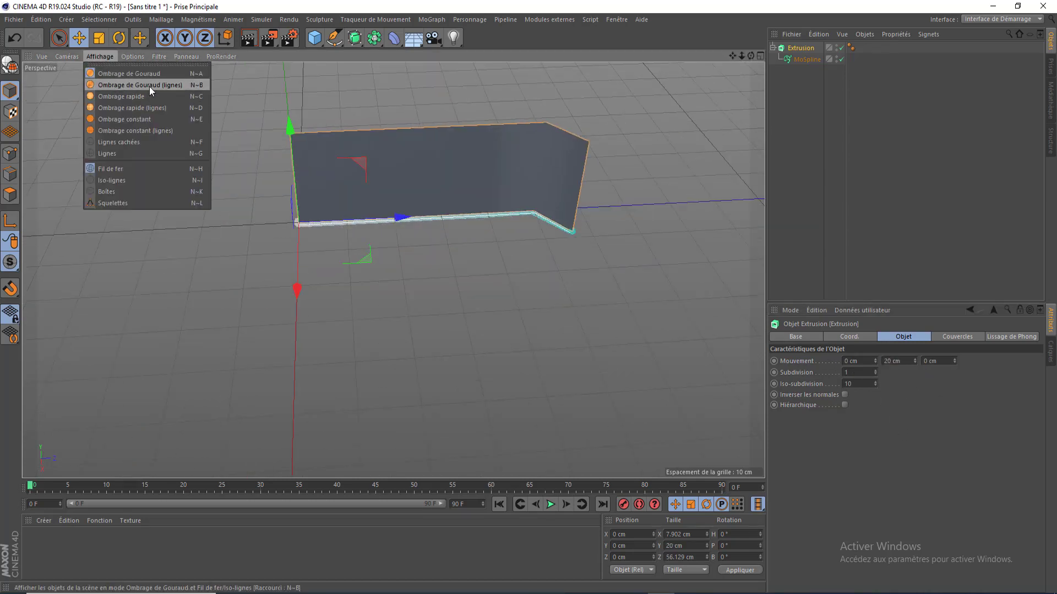
{"action": "left_click", "coordinate": [139, 86]}
{"action": "left_click_drag", "start_coordinate": [576, 113], "coordinate": [529, 175], "text": "alt"}
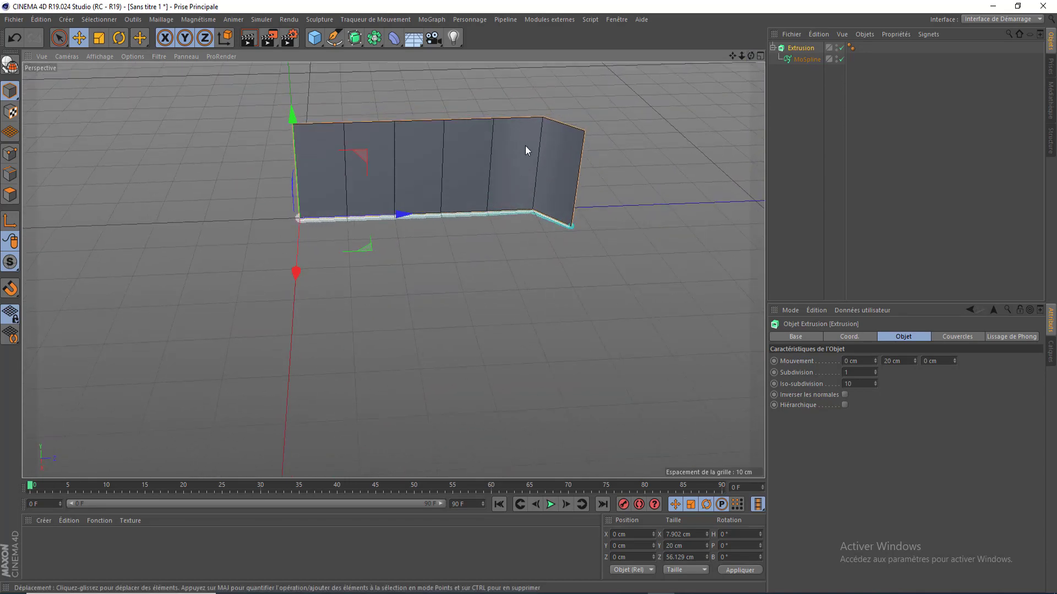
Set the MoSpline's display mode (Mode d'affichage) to Ligne.
{"action": "left_click_drag", "start_coordinate": [732, 55], "coordinate": [586, 153]}
{"action": "left_click_drag", "start_coordinate": [750, 56], "coordinate": [740, 84]}
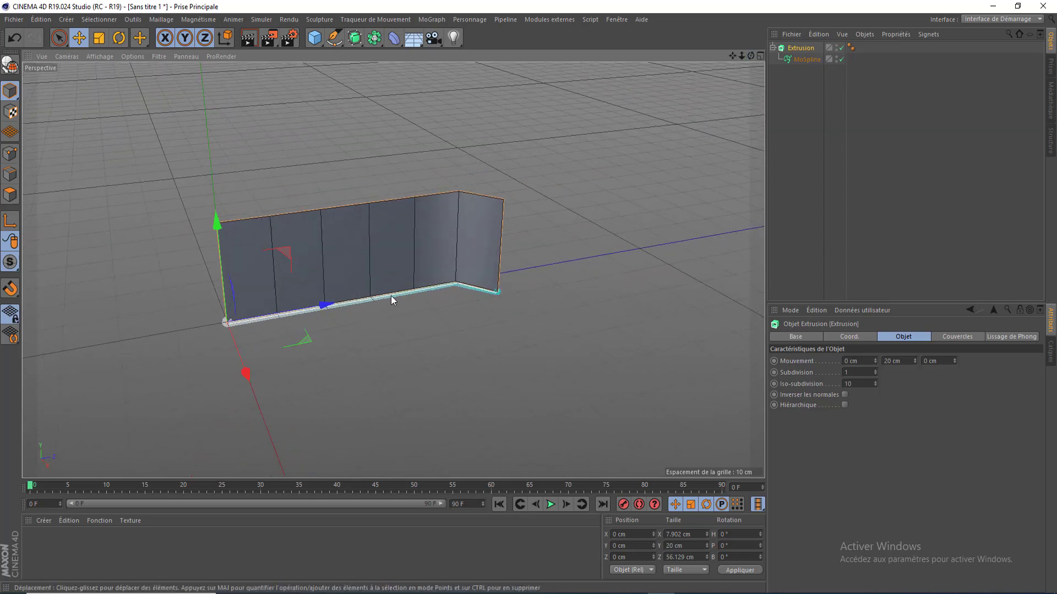
{"action": "left_click", "coordinate": [806, 59]}
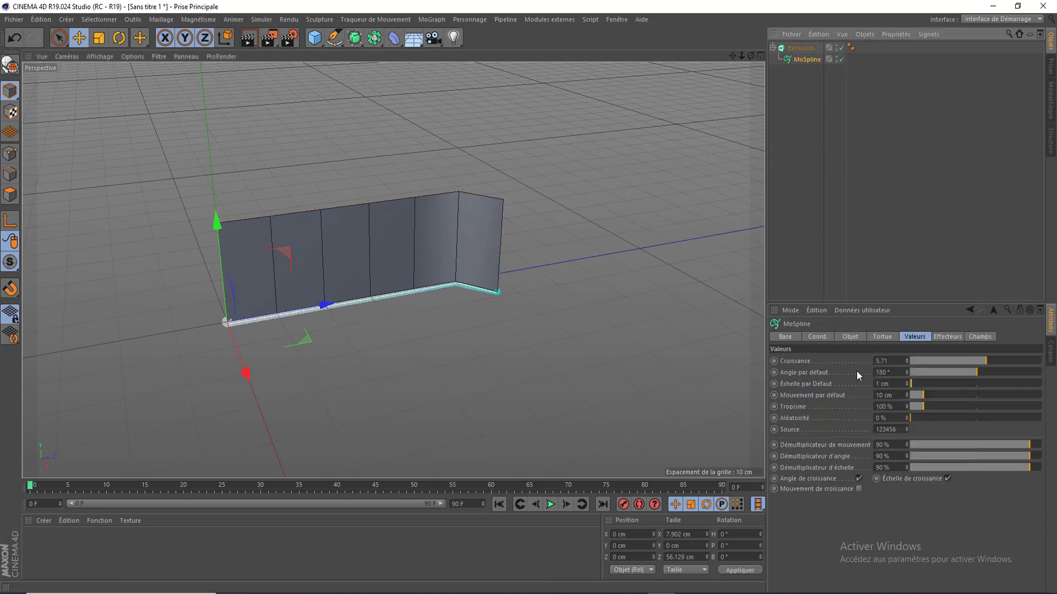
{"action": "left_click", "coordinate": [875, 338]}
{"action": "left_click", "coordinate": [849, 337]}
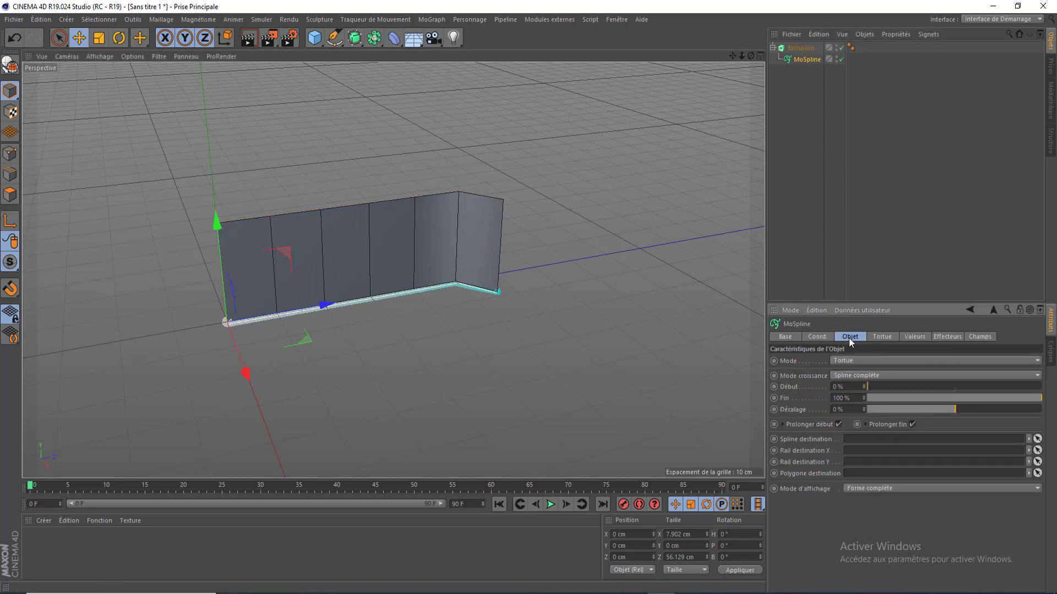
{"action": "left_click", "coordinate": [863, 489]}
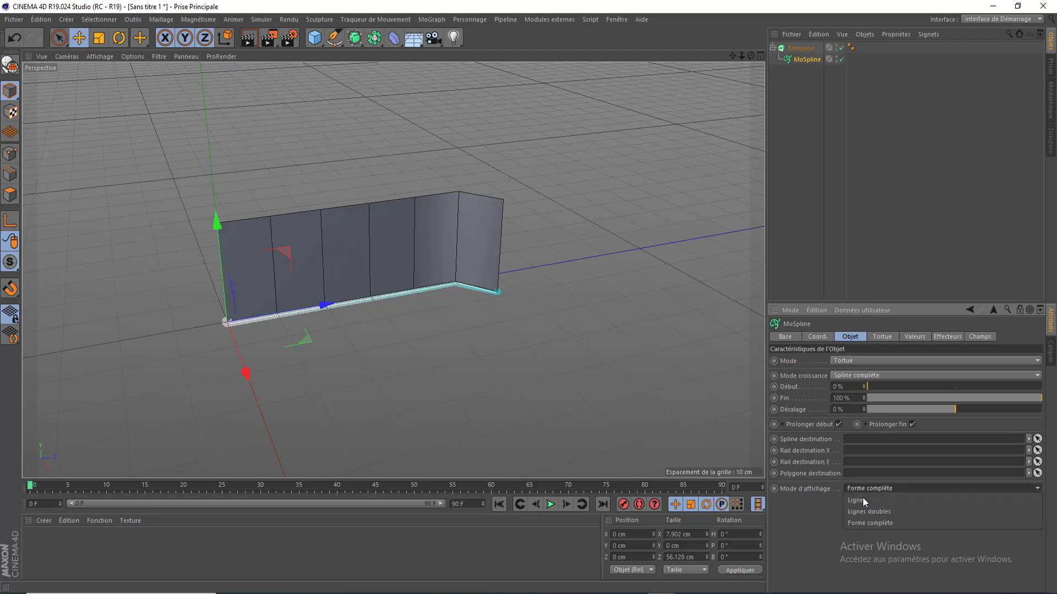
{"action": "left_click", "coordinate": [862, 501]}
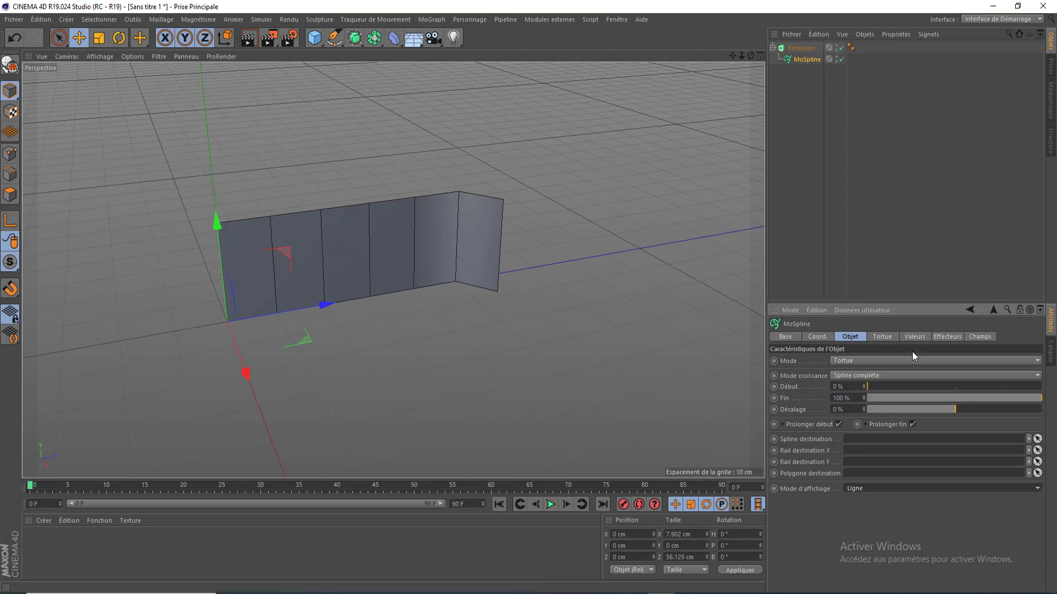
Keyframe the MoSpline's growth (Croissance) at 1 on frame 0 and at 10 on frame 90.
{"action": "left_click", "coordinate": [914, 337]}
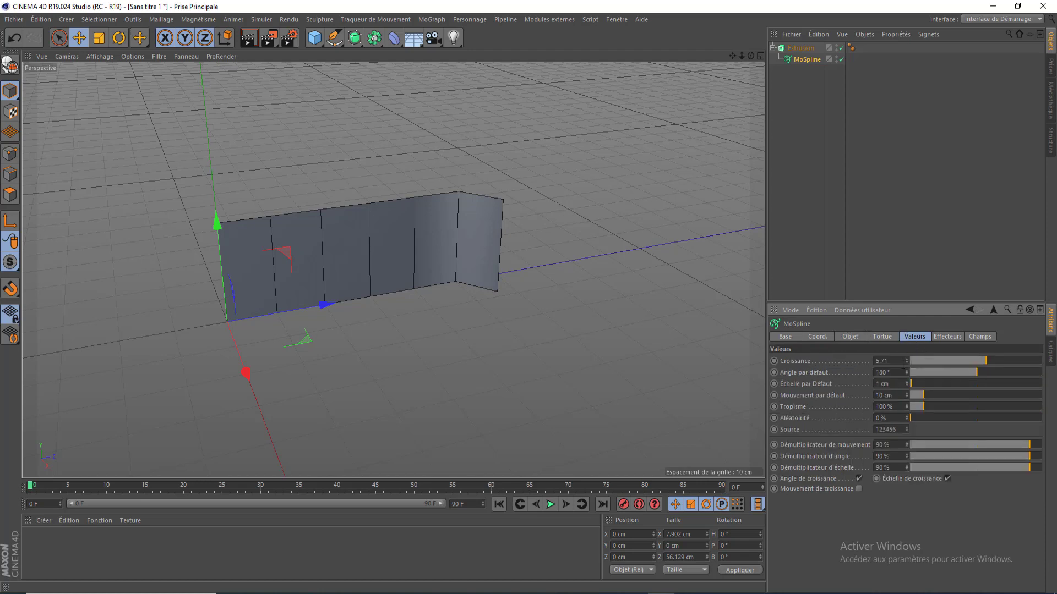
{"action": "left_click_drag", "start_coordinate": [984, 361], "coordinate": [674, 362]}
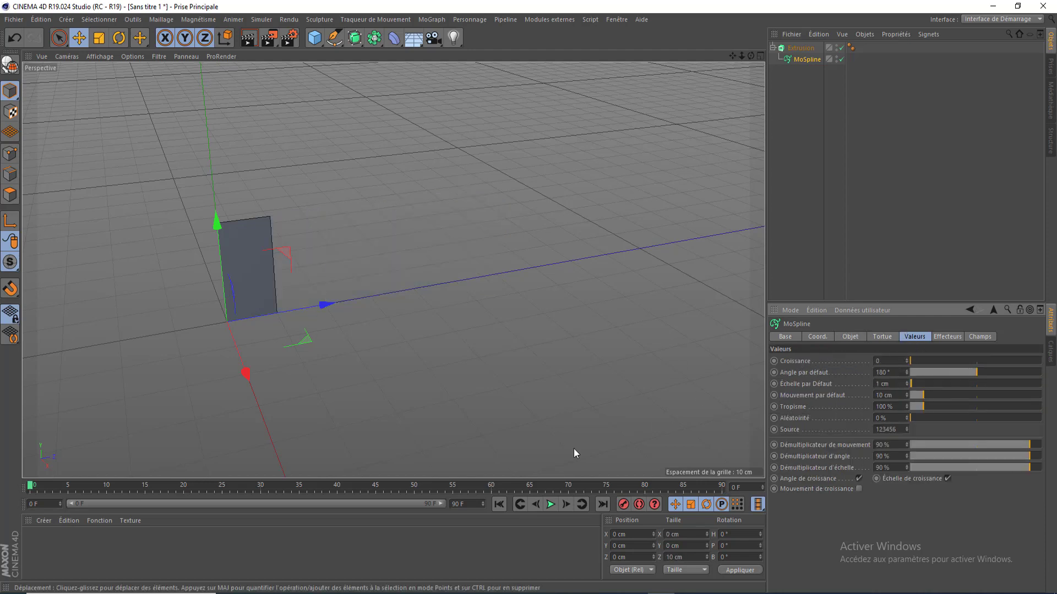
{"action": "left_click", "coordinate": [906, 362]}
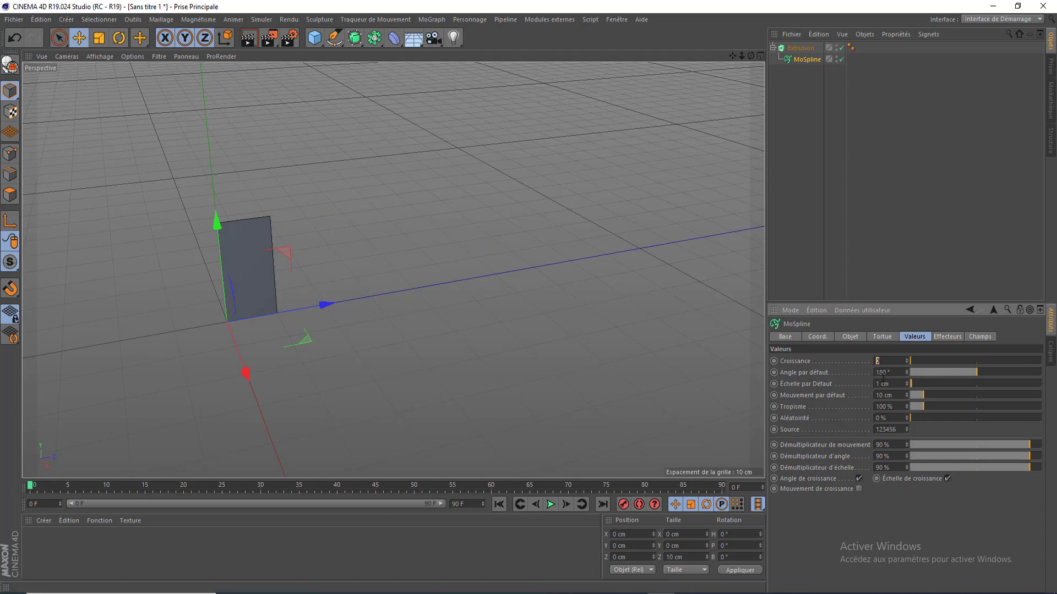
{"action": "left_click", "coordinate": [774, 361], "text": "ctrl"}
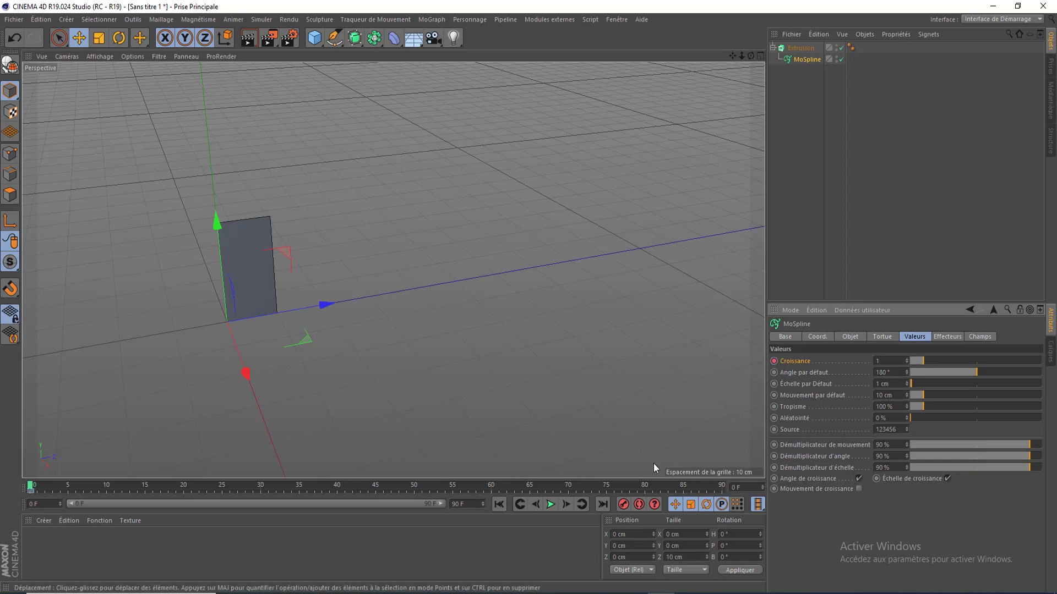
{"action": "left_click", "coordinate": [721, 487]}
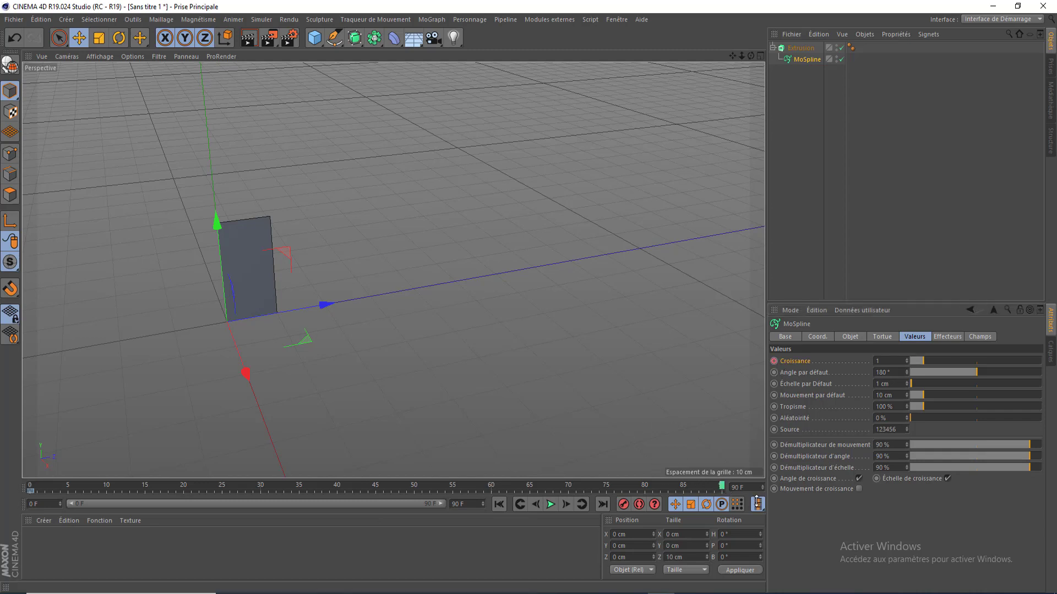
{"action": "left_click", "coordinate": [897, 361]}
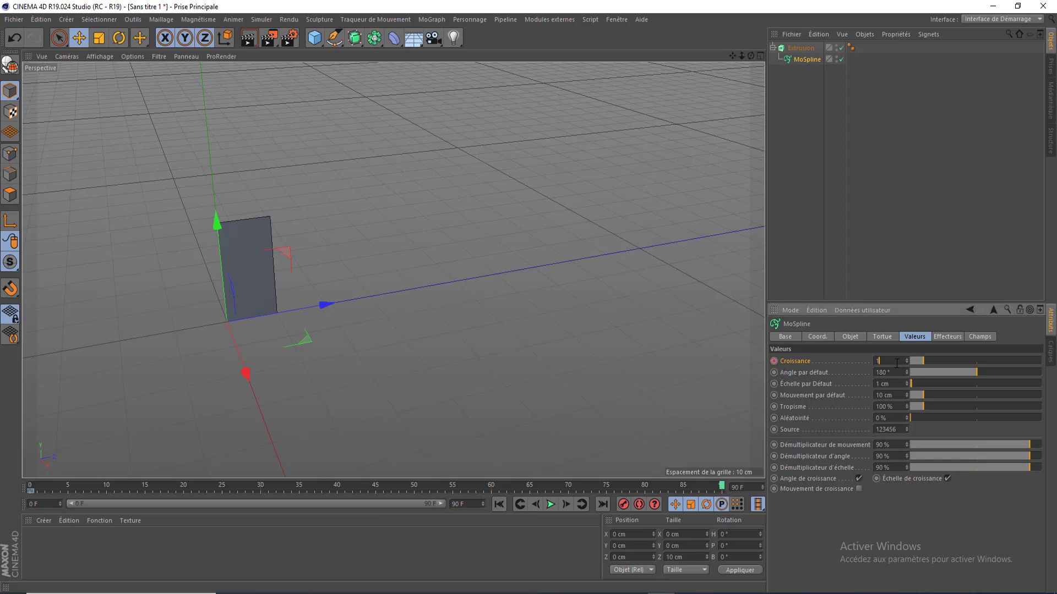
{"action": "left_click", "coordinate": [774, 361], "text": "ctrl"}
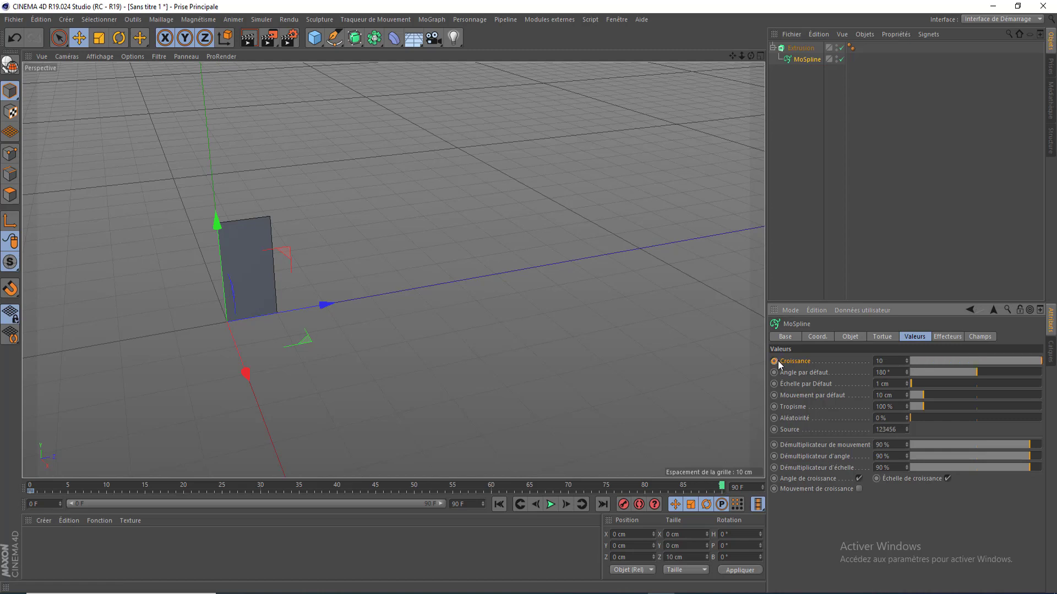
Play back the strip's growth animation from the first frame and examine the unfolding from a higher angle.
{"action": "left_click", "coordinate": [500, 504]}
{"action": "left_click", "coordinate": [551, 504]}
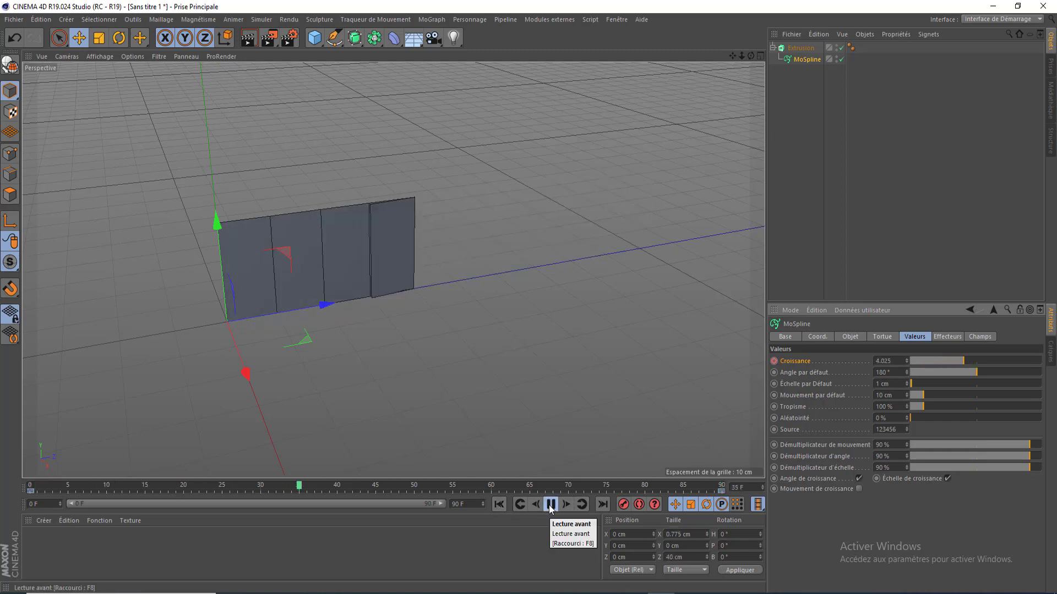
{"action": "left_click", "coordinate": [550, 504]}
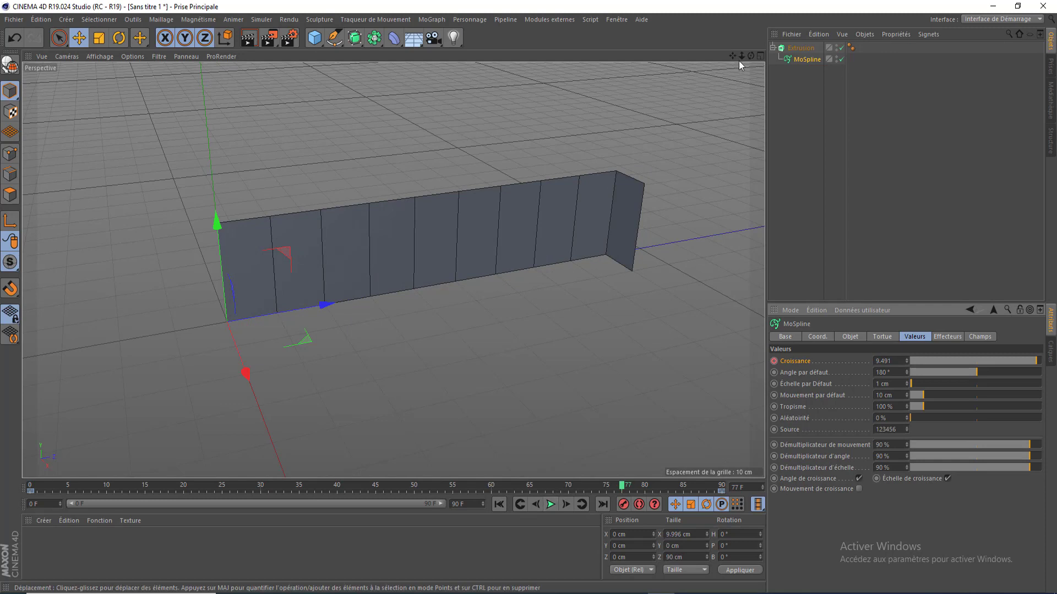
{"action": "left_click_drag", "start_coordinate": [750, 55], "coordinate": [683, 352]}
{"action": "left_click", "coordinate": [550, 504]}
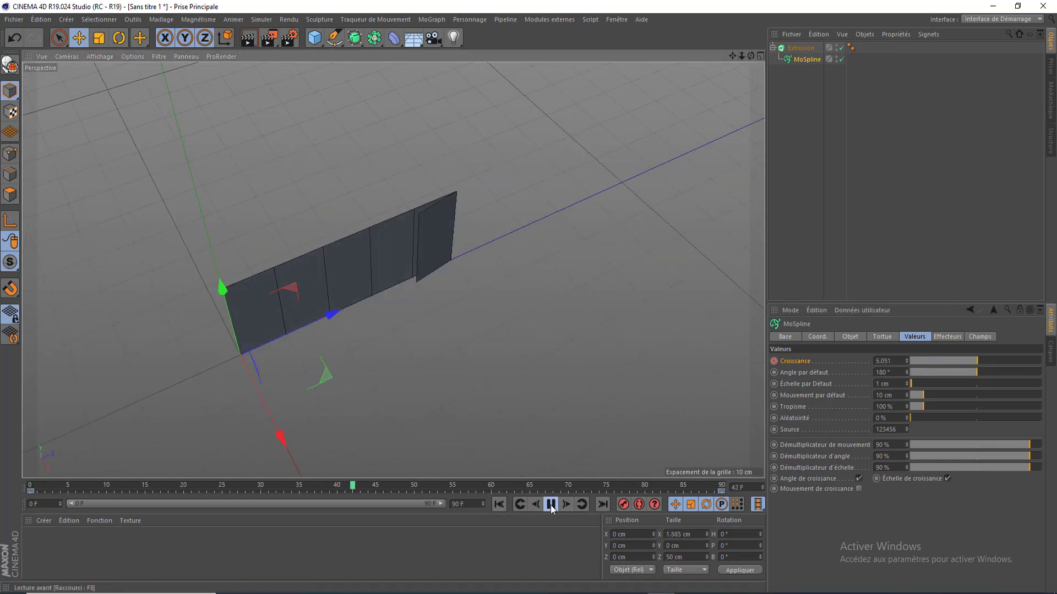
{"action": "left_click", "coordinate": [552, 504]}
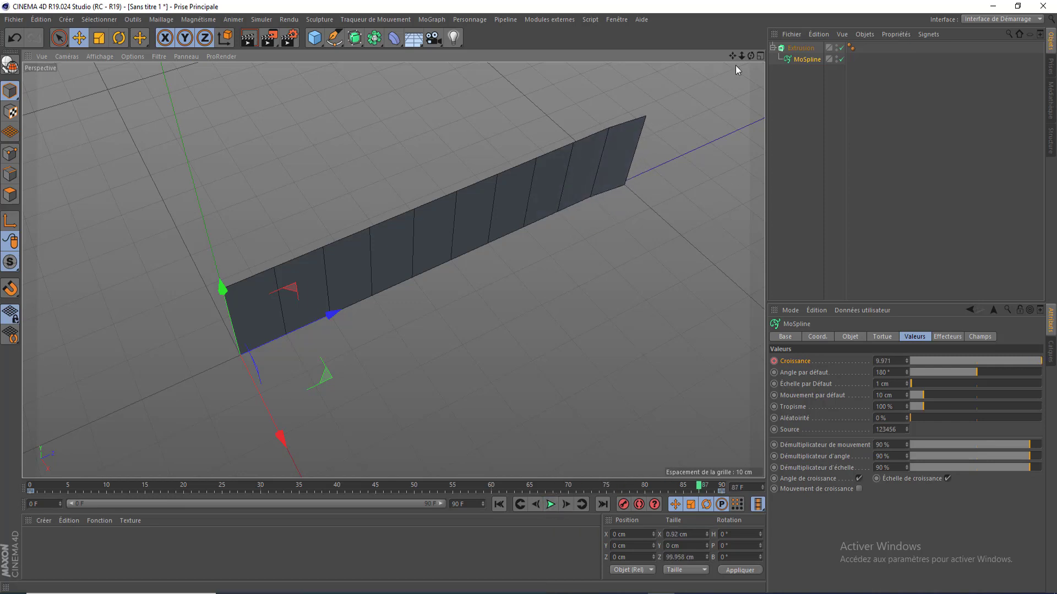
Add a MoGraph Cloneur and make the Extrusion its child.
{"action": "left_click_drag", "start_coordinate": [741, 56], "coordinate": [523, 299]}
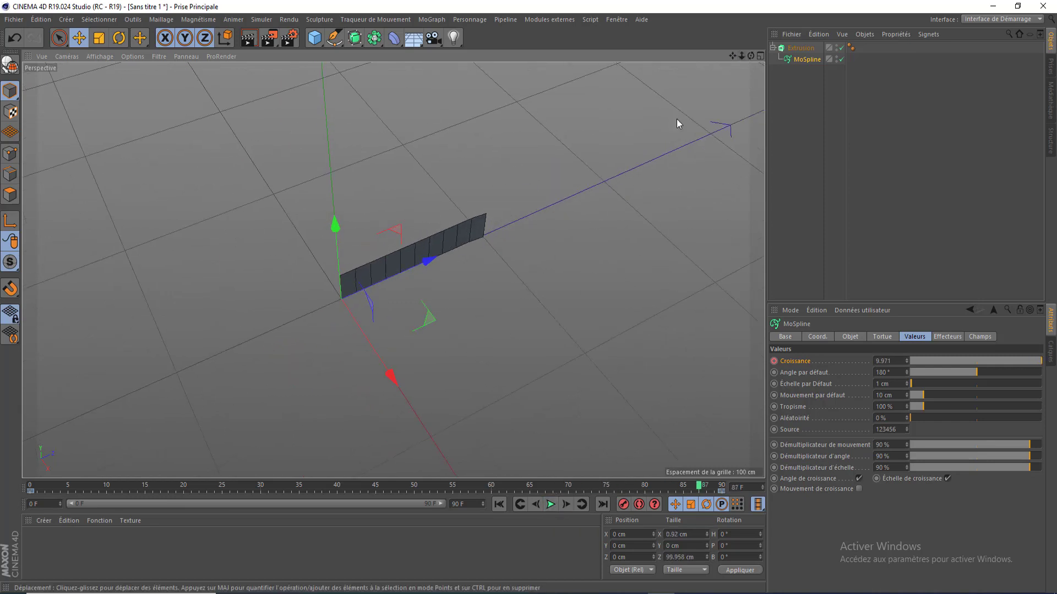
{"action": "left_click_drag", "start_coordinate": [732, 56], "coordinate": [392, 69]}
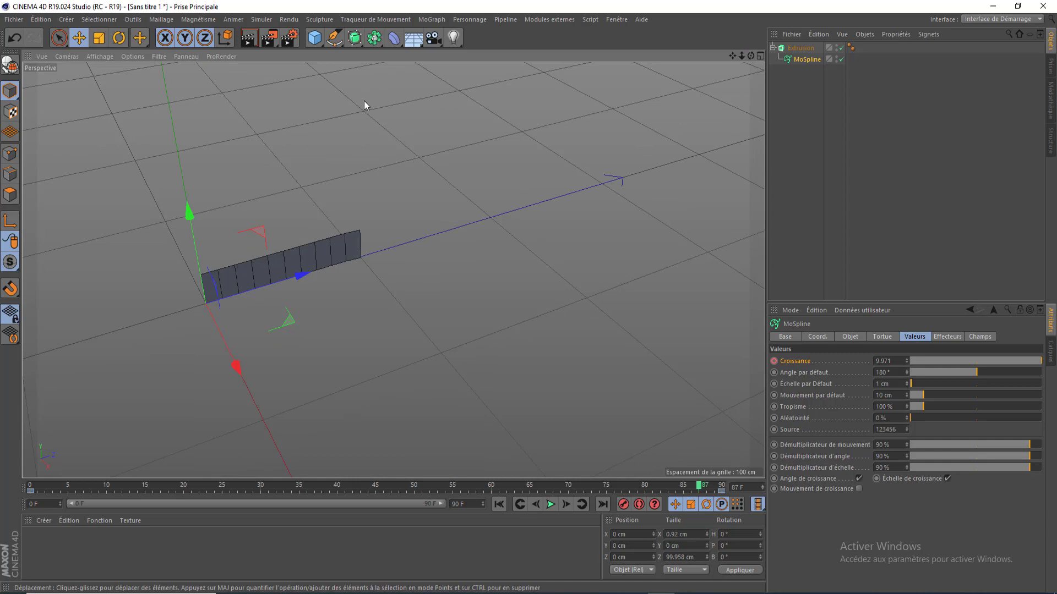
{"action": "left_click", "coordinate": [431, 20]}
{"action": "left_click", "coordinate": [435, 143]}
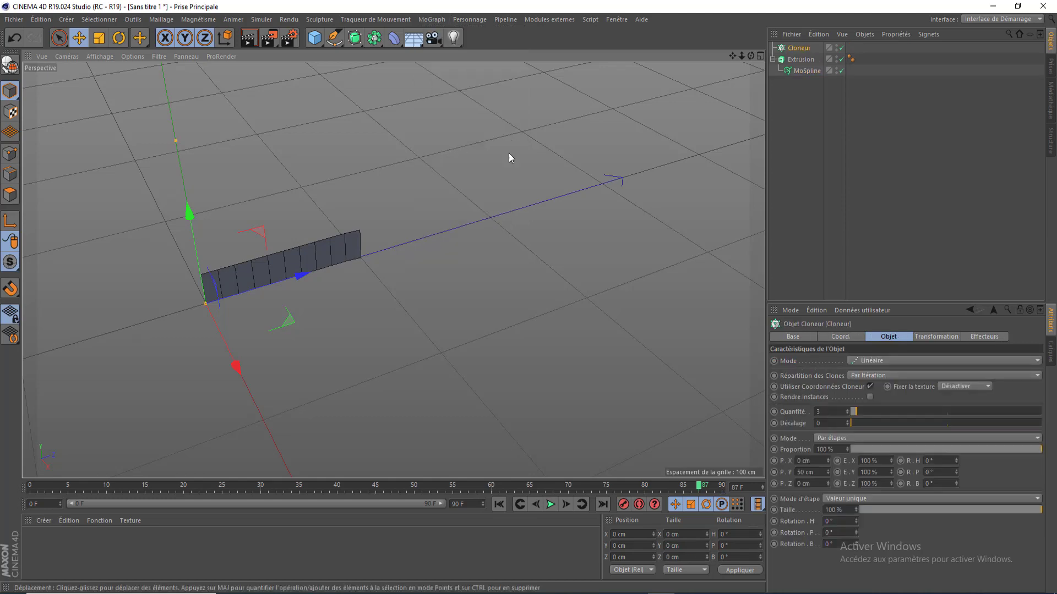
{"action": "left_click_drag", "start_coordinate": [801, 60], "coordinate": [802, 49]}
{"action": "left_click_drag", "start_coordinate": [732, 56], "coordinate": [733, 160]}
{"action": "left_click", "coordinate": [799, 48]}
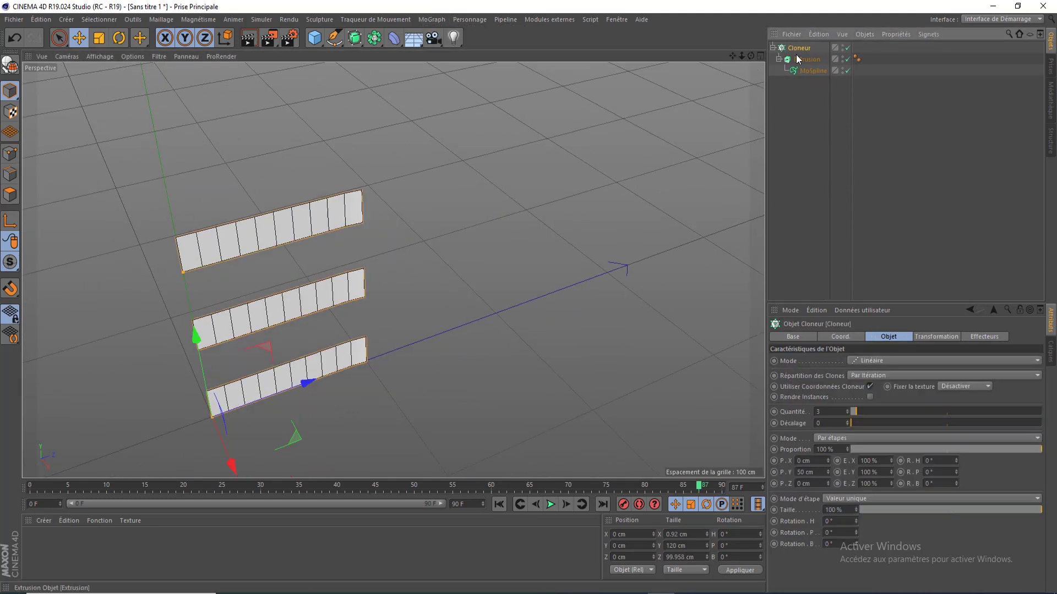
Set the Cloneur's quantity (Quantité) to 21 and its Y step (P.Y) to 20 cm to match the Extrusion's height.
{"action": "left_click", "coordinate": [870, 411]}
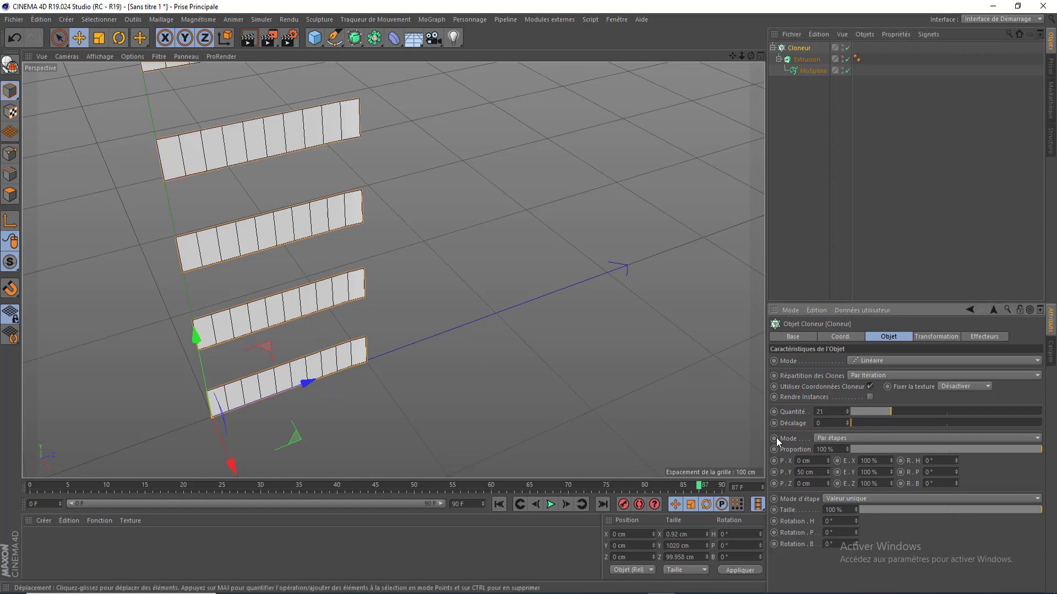
{"action": "left_click", "coordinate": [824, 472]}
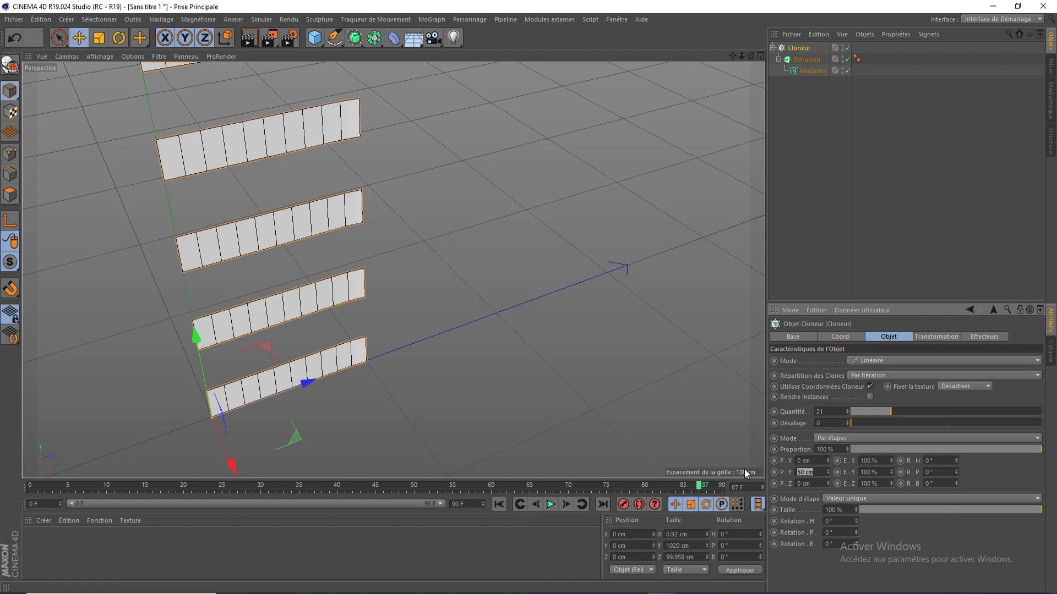
{"action": "type", "text": "20"}
{"action": "key", "text": "Return"}
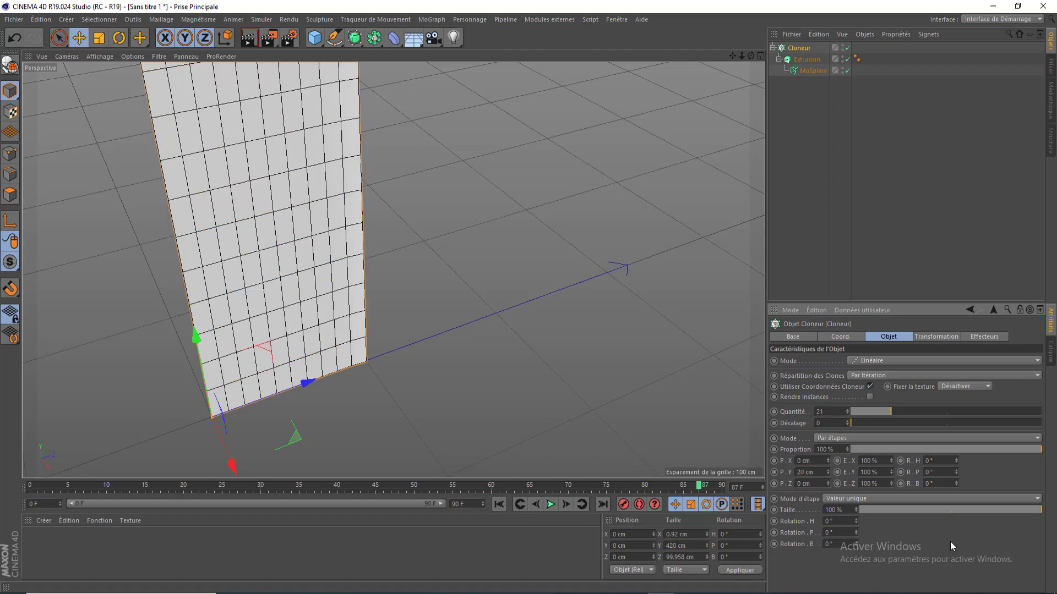
{"action": "left_click", "coordinate": [806, 59]}
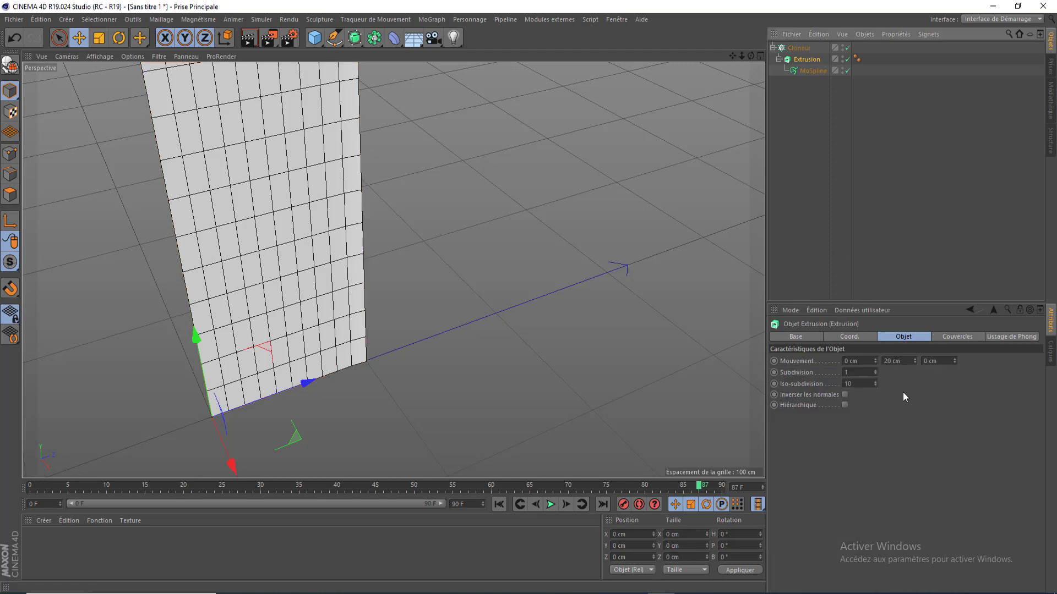
{"action": "left_click", "coordinate": [798, 48]}
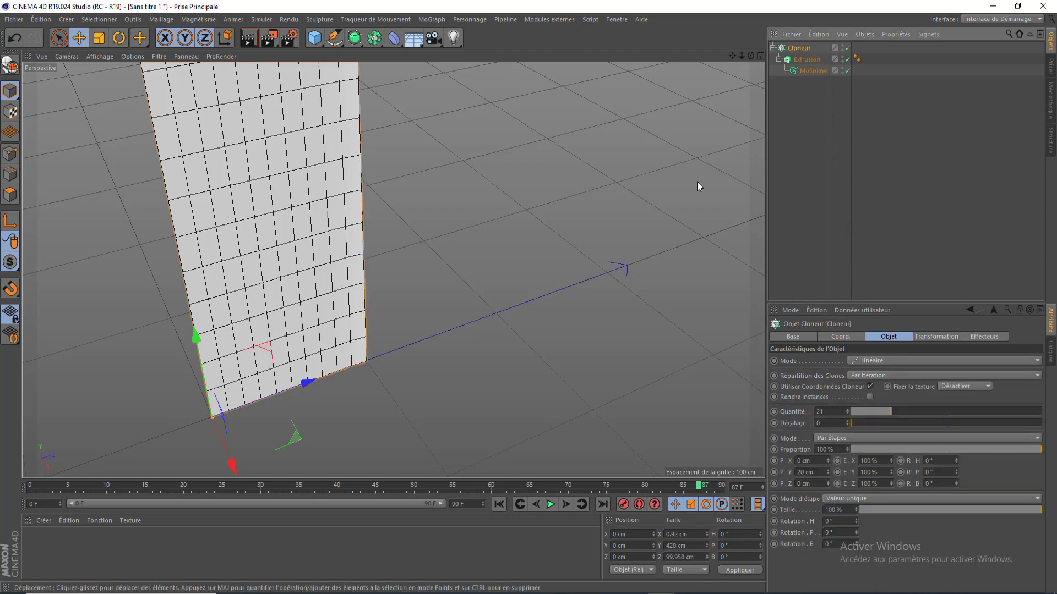
Preview the cloned strips' growth from the first frame and set the Cloneur's quantity (Quantité) to 11.
{"action": "left_click_drag", "start_coordinate": [741, 55], "coordinate": [633, 57]}
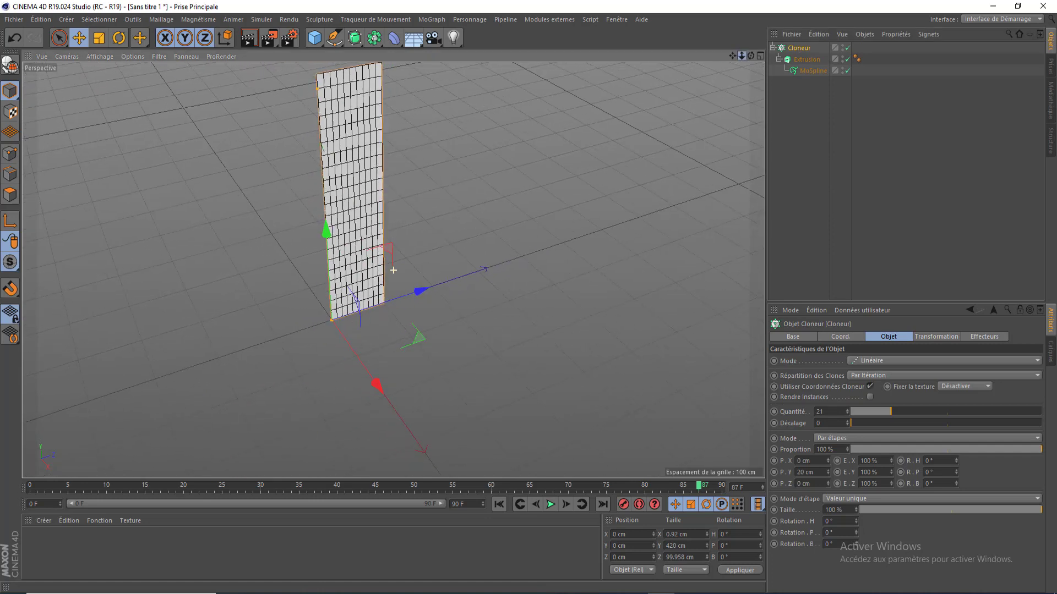
{"action": "left_click", "coordinate": [499, 504]}
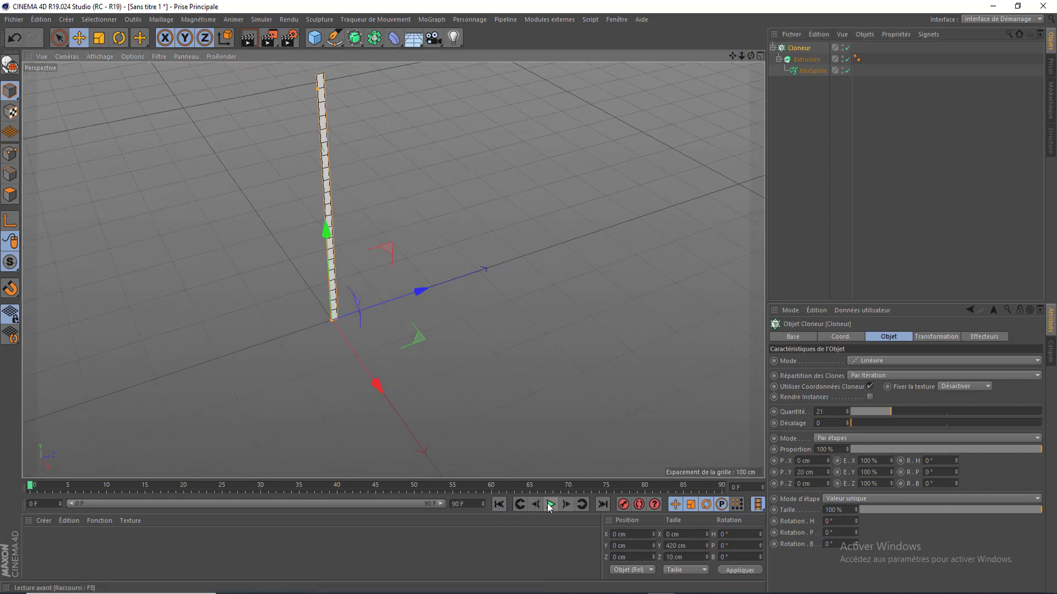
{"action": "left_click", "coordinate": [551, 504]}
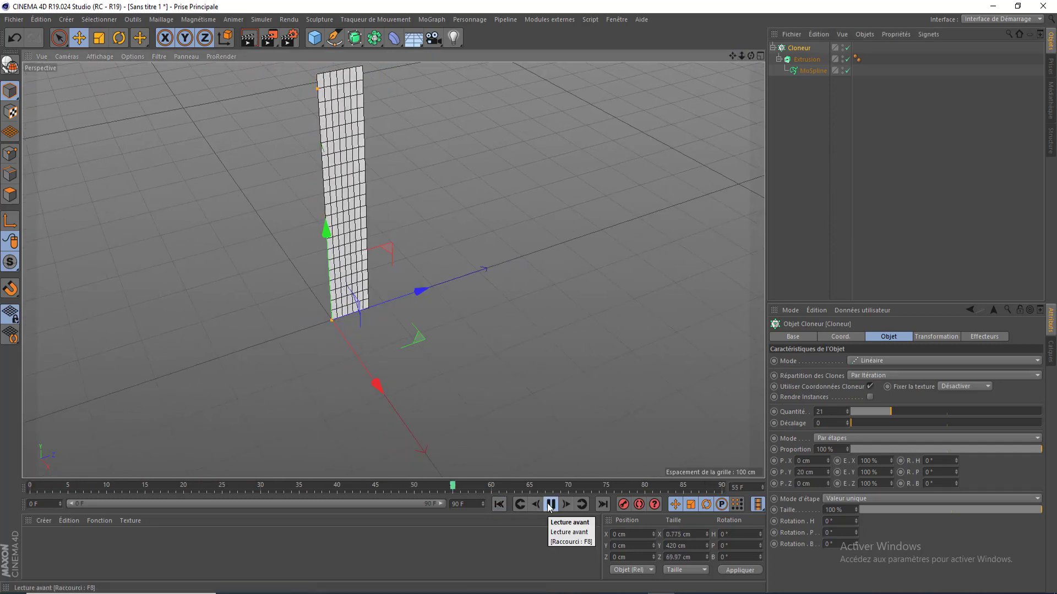
{"action": "left_click", "coordinate": [550, 504]}
{"action": "left_click_drag", "start_coordinate": [880, 414], "coordinate": [871, 412]}
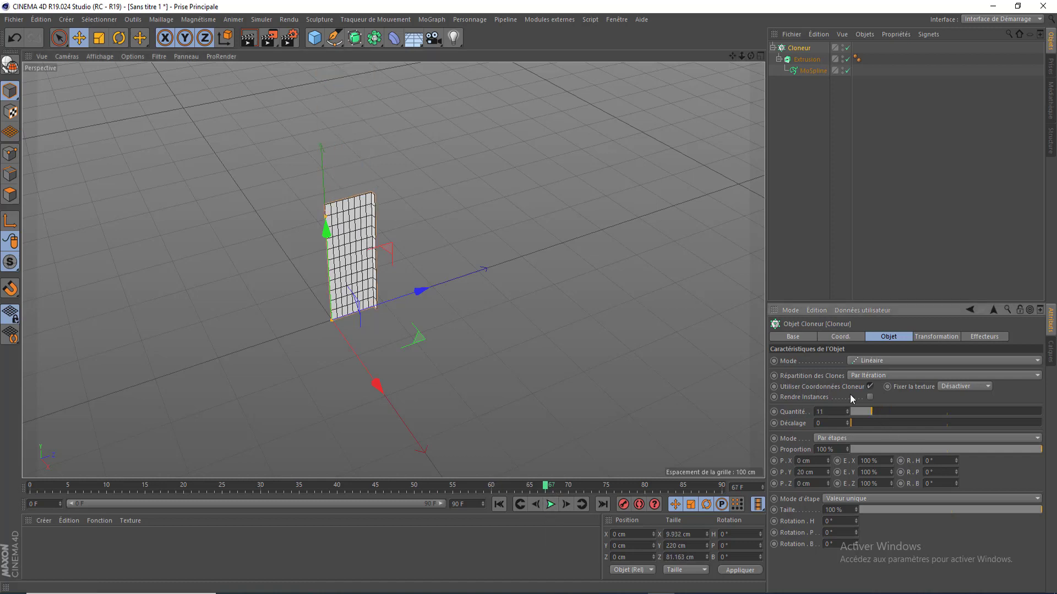
Add a null object (Neutre) and make the Cloneur its child.
{"action": "scroll", "coordinate": [398, 222], "scroll_direction": "up", "scroll_amount": 4}
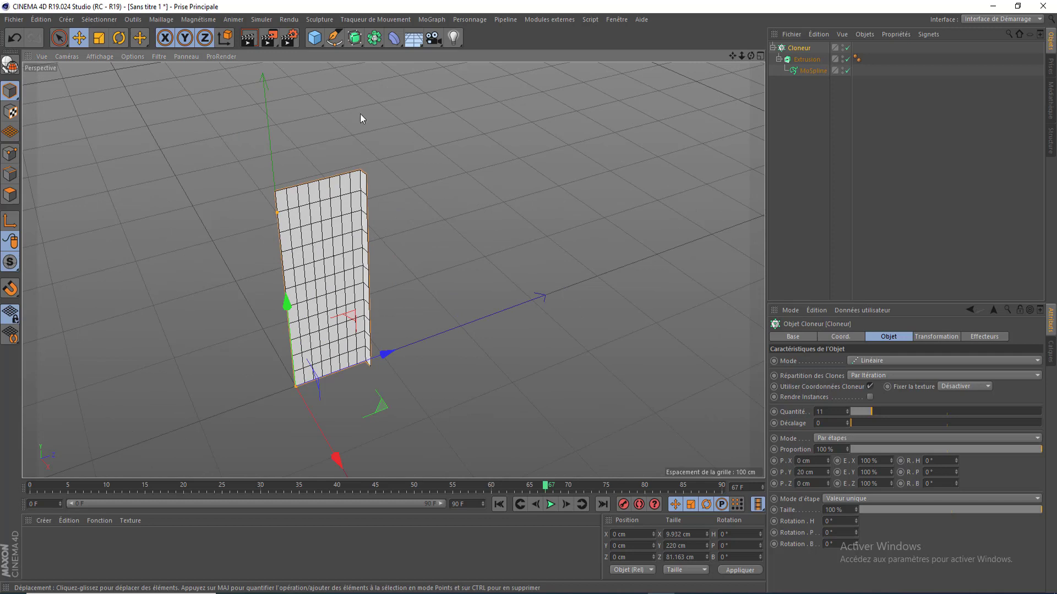
{"action": "left_click_drag", "start_coordinate": [314, 37], "coordinate": [366, 71]}
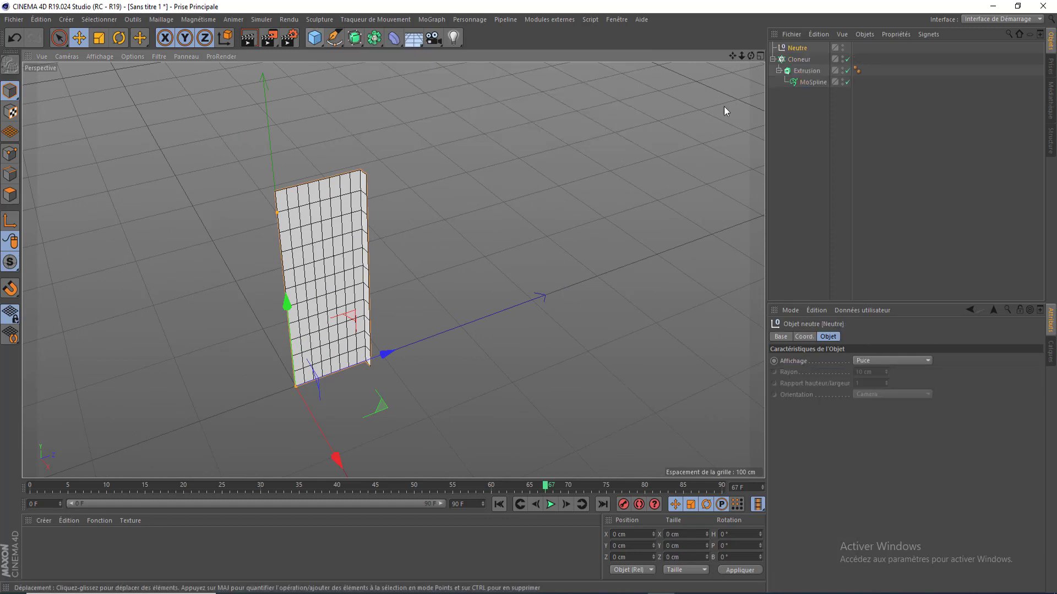
{"action": "left_click_drag", "start_coordinate": [798, 59], "coordinate": [796, 47]}
{"action": "left_click", "coordinate": [791, 93]}
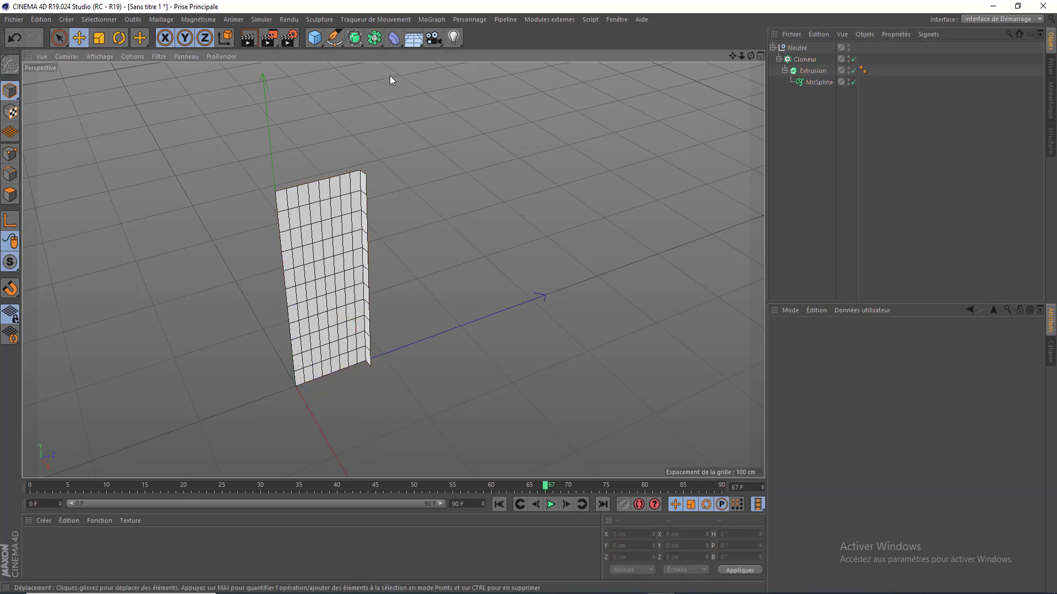
Add an Enveloppe spline deformer and place it inside the Neutre, above the Cloneur.
{"action": "left_click_drag", "start_coordinate": [394, 39], "coordinate": [544, 147]}
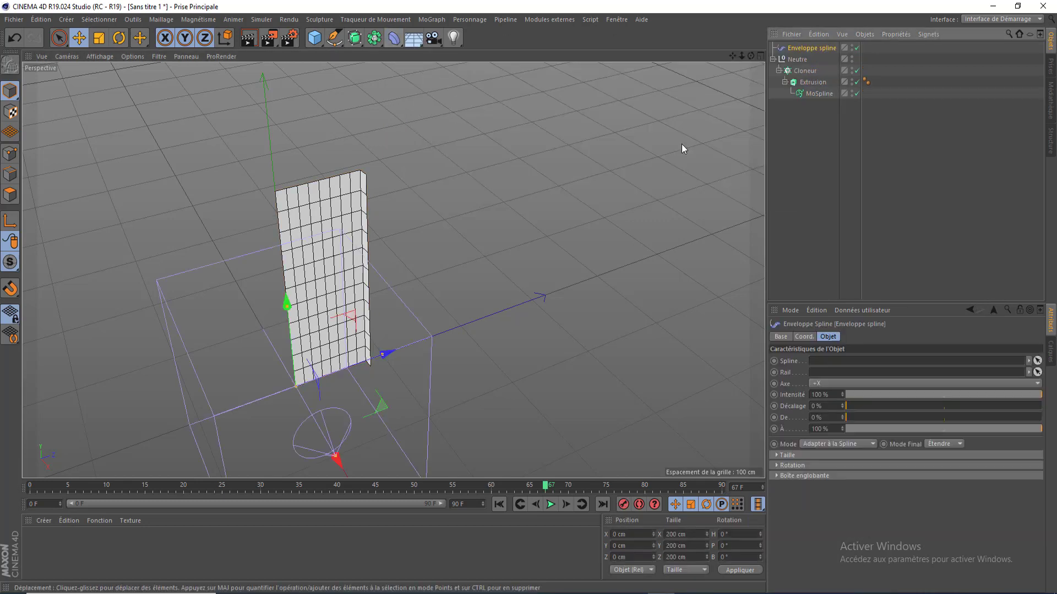
{"action": "left_click_drag", "start_coordinate": [809, 49], "coordinate": [798, 60]}
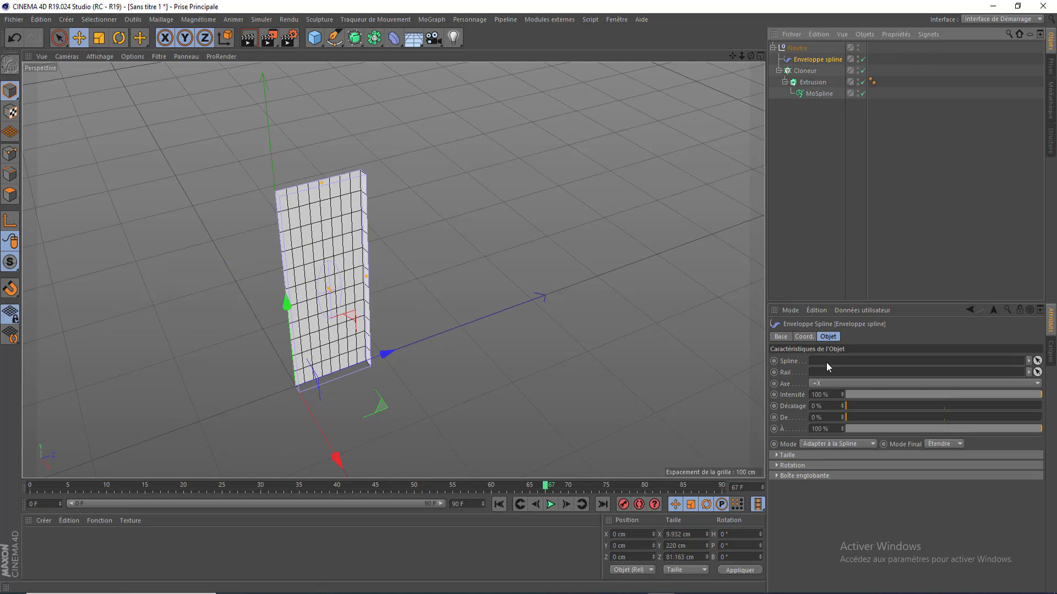
{"action": "left_click_drag", "start_coordinate": [741, 55], "coordinate": [590, 56]}
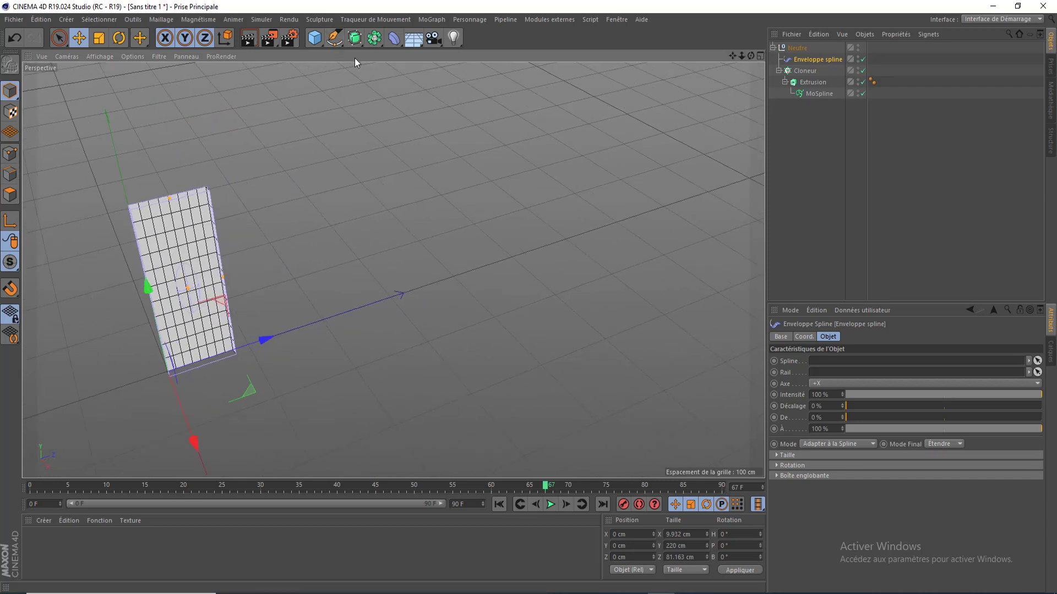
Add a Cercle spline and assign it as the Spline of the Enveloppe spline deformer.
{"action": "left_click", "coordinate": [334, 38]}
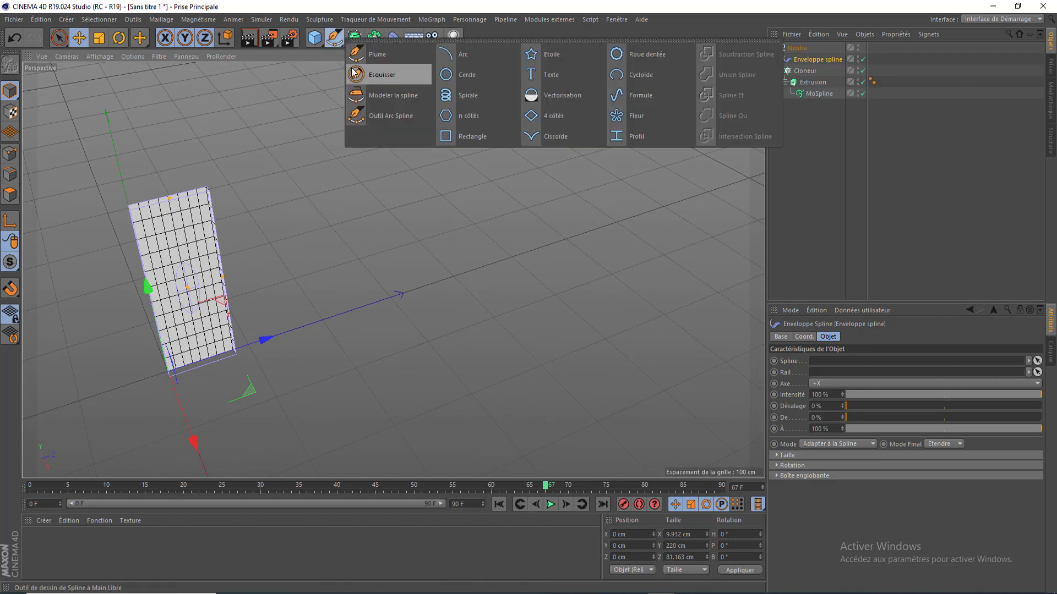
{"action": "left_click", "coordinate": [461, 77]}
{"action": "left_click", "coordinate": [806, 69]}
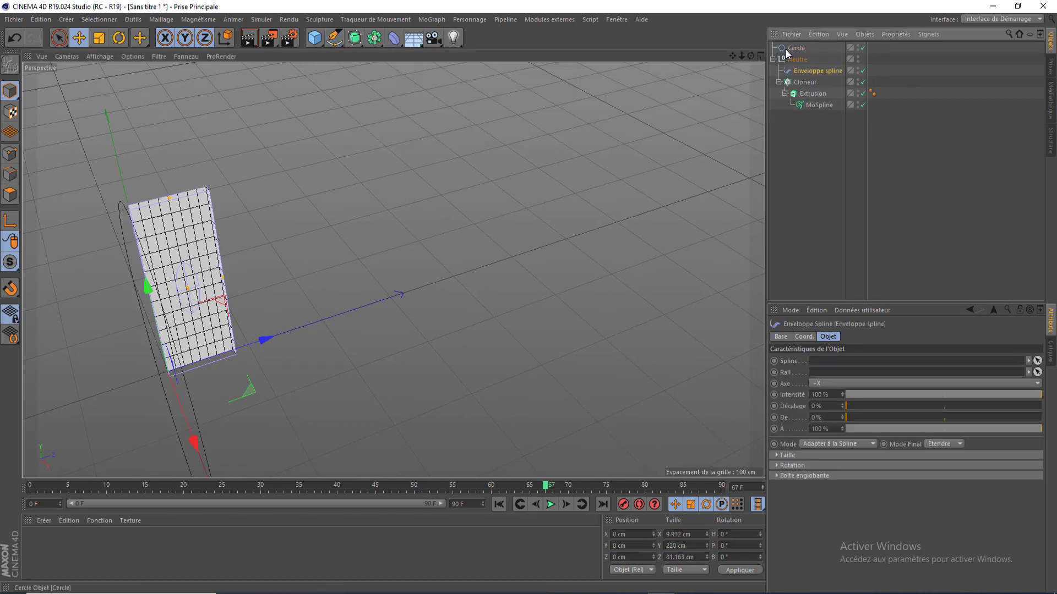
{"action": "left_click_drag", "start_coordinate": [791, 50], "coordinate": [819, 363]}
{"action": "left_click_drag", "start_coordinate": [742, 55], "coordinate": [790, 0]}
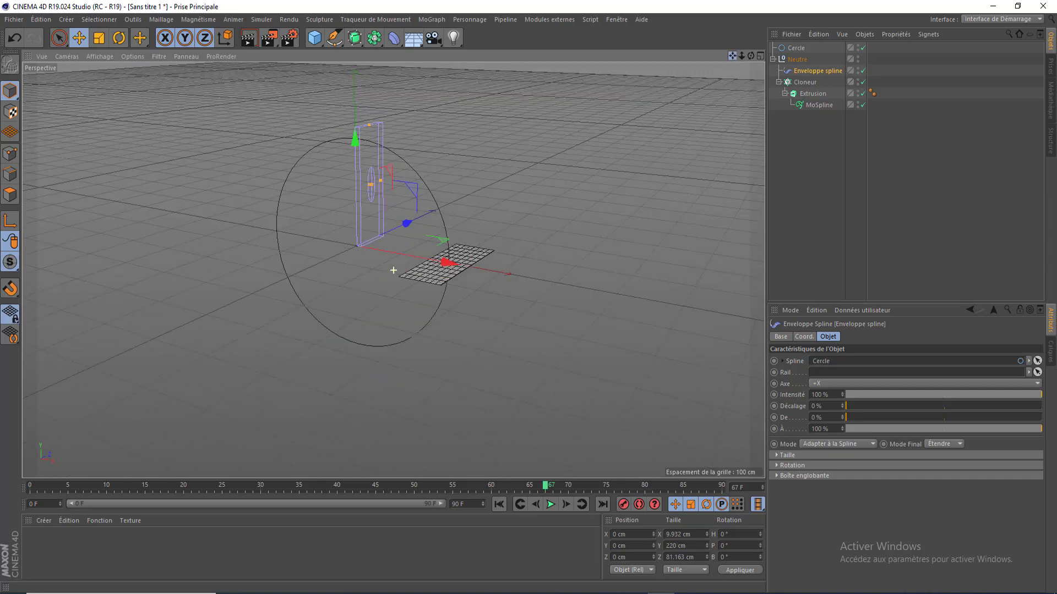
{"action": "scroll", "coordinate": [352, 259], "scroll_direction": "up", "scroll_amount": 1}
Play the deformed strips' animation from the first frame and set the Enveloppe spline's axis (Axe) to +Y.
{"action": "left_click", "coordinate": [498, 504]}
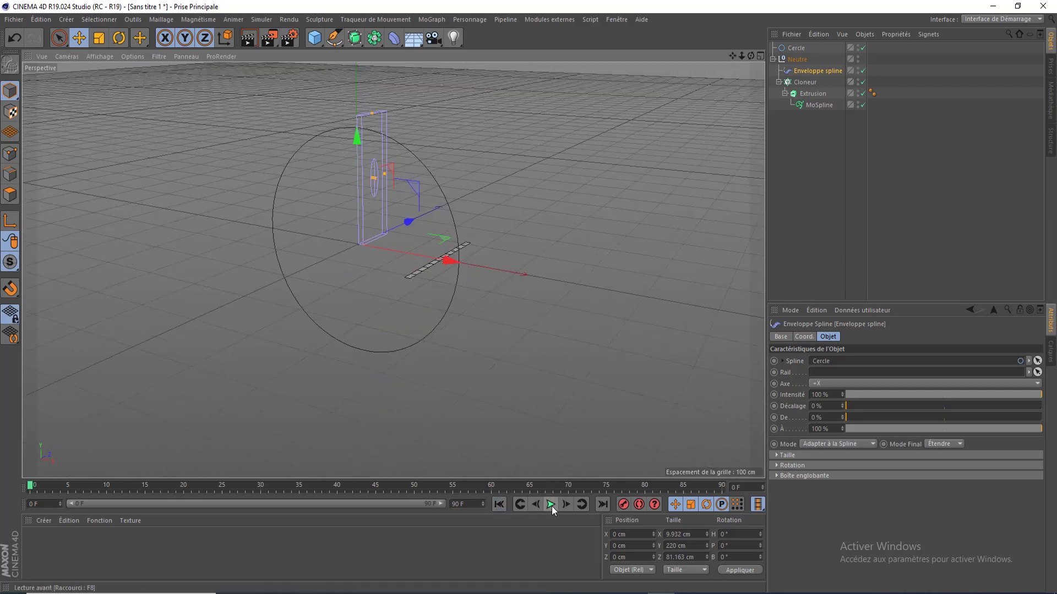
{"action": "left_click", "coordinate": [550, 504]}
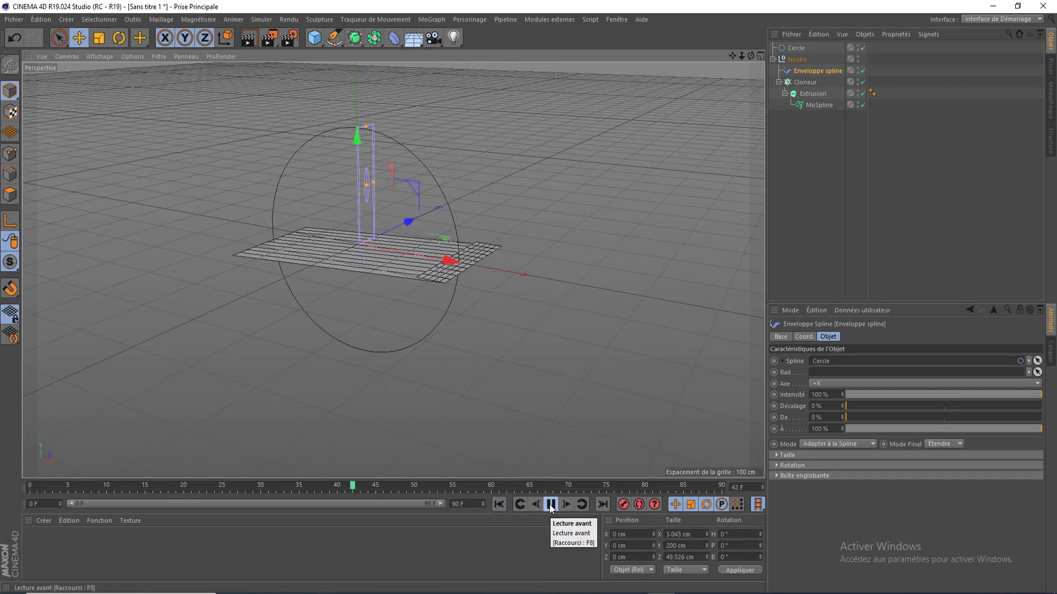
{"action": "left_click", "coordinate": [551, 504]}
{"action": "scroll", "coordinate": [454, 246], "scroll_direction": "up", "scroll_amount": 1}
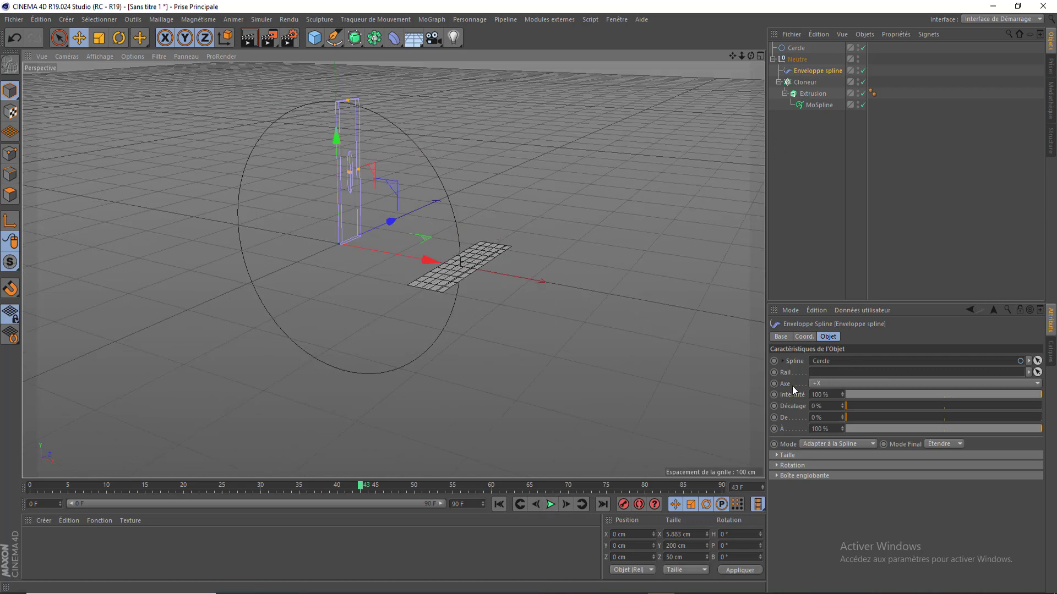
{"action": "left_click", "coordinate": [824, 384]}
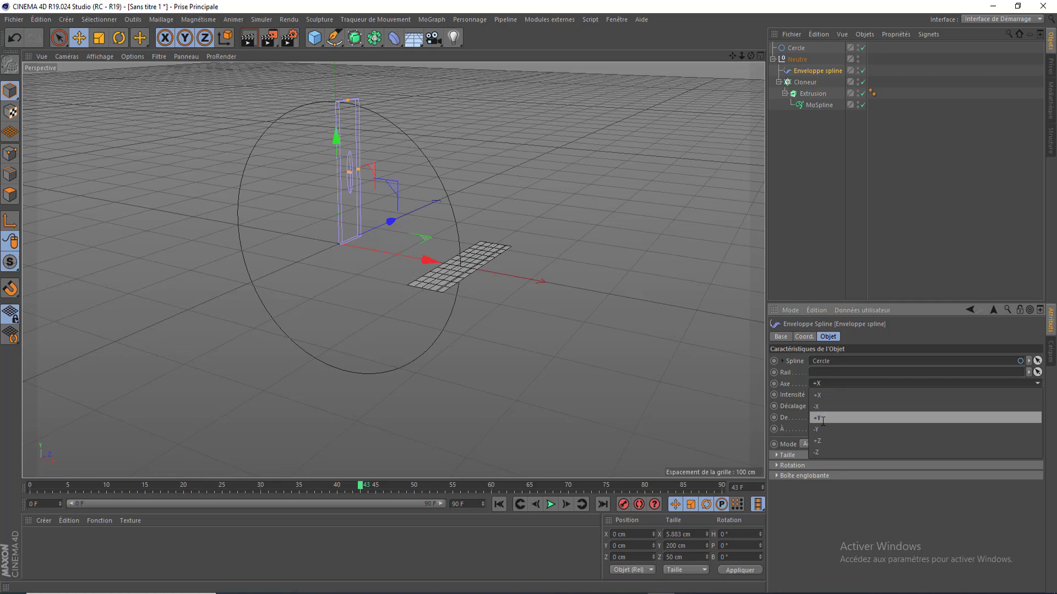
{"action": "left_click", "coordinate": [822, 419]}
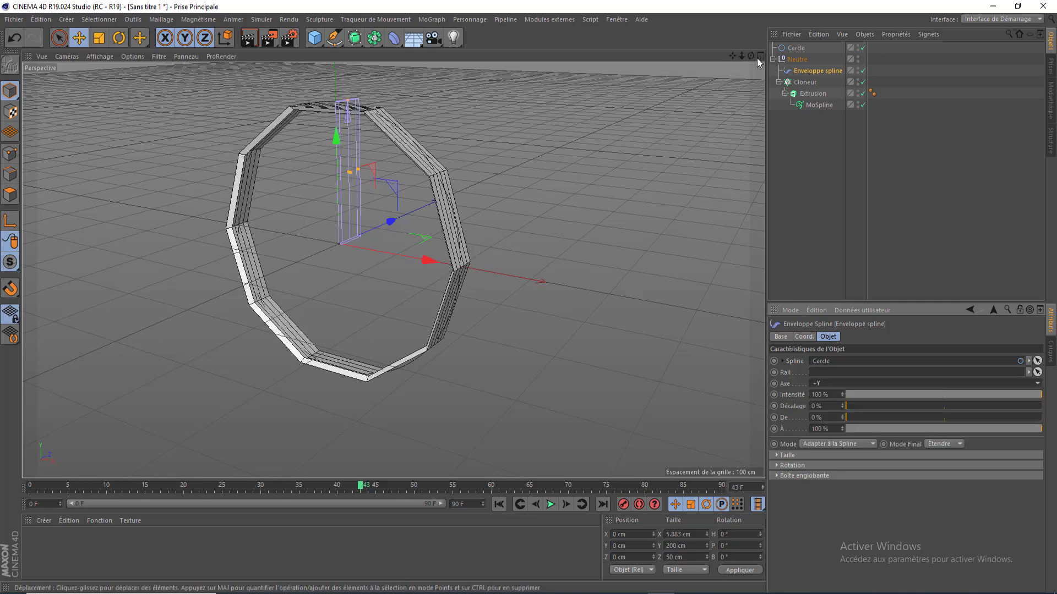
Preview the ring's growth along the circle from the first frame and inspect it from several angles.
{"action": "left_click_drag", "start_coordinate": [751, 56], "coordinate": [613, 246]}
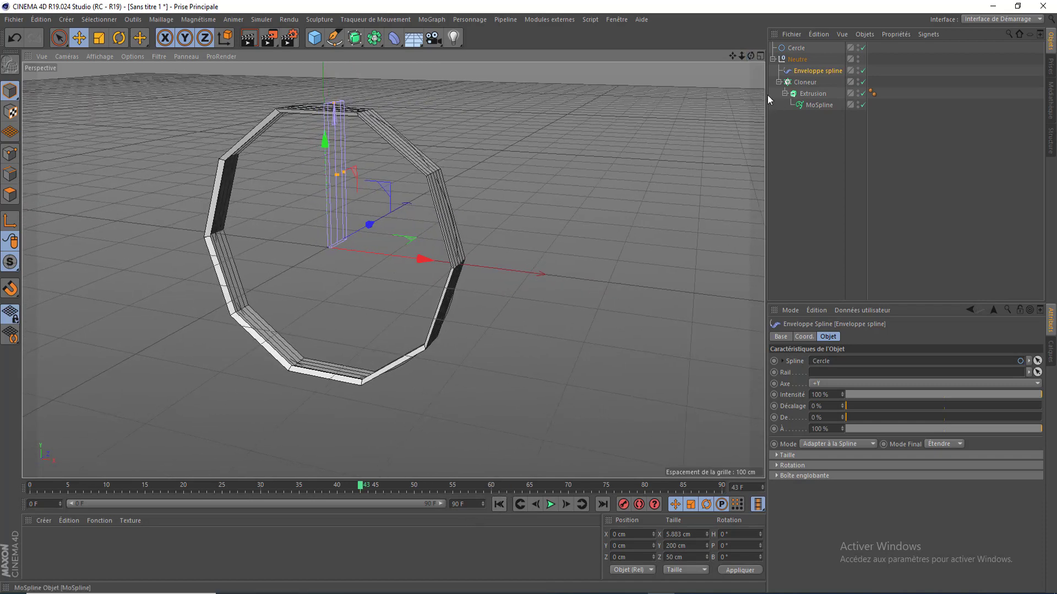
{"action": "left_click_drag", "start_coordinate": [750, 56], "coordinate": [779, 91]}
{"action": "left_click", "coordinate": [499, 504]}
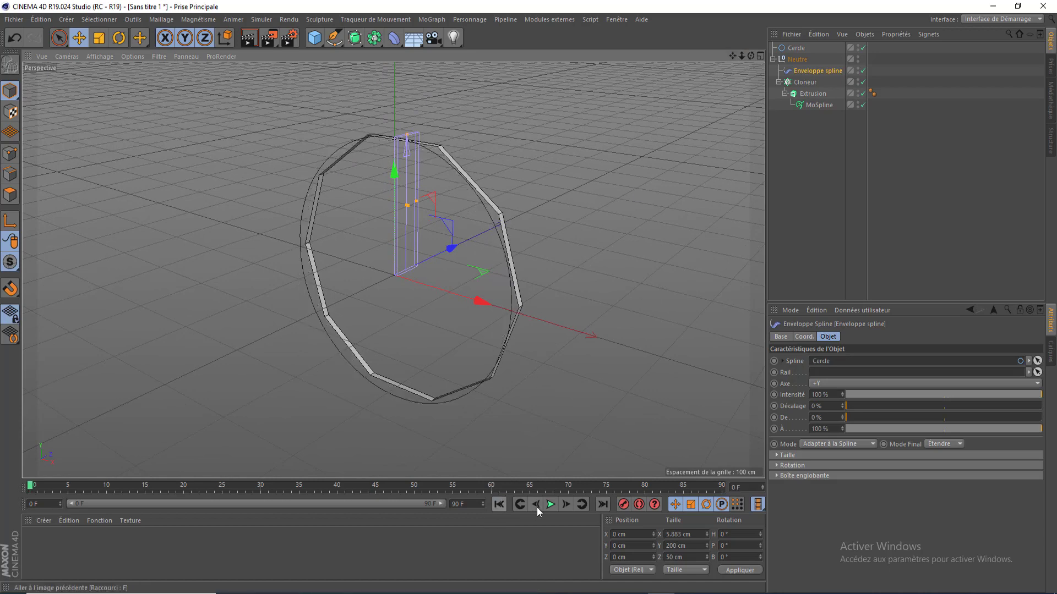
{"action": "left_click", "coordinate": [550, 505]}
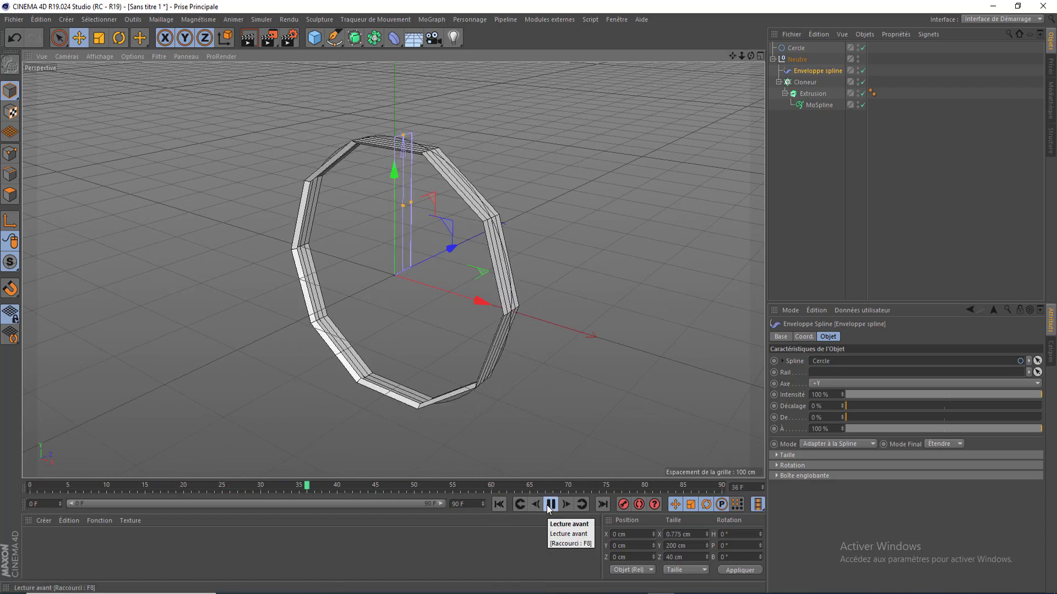
{"action": "left_click", "coordinate": [550, 504]}
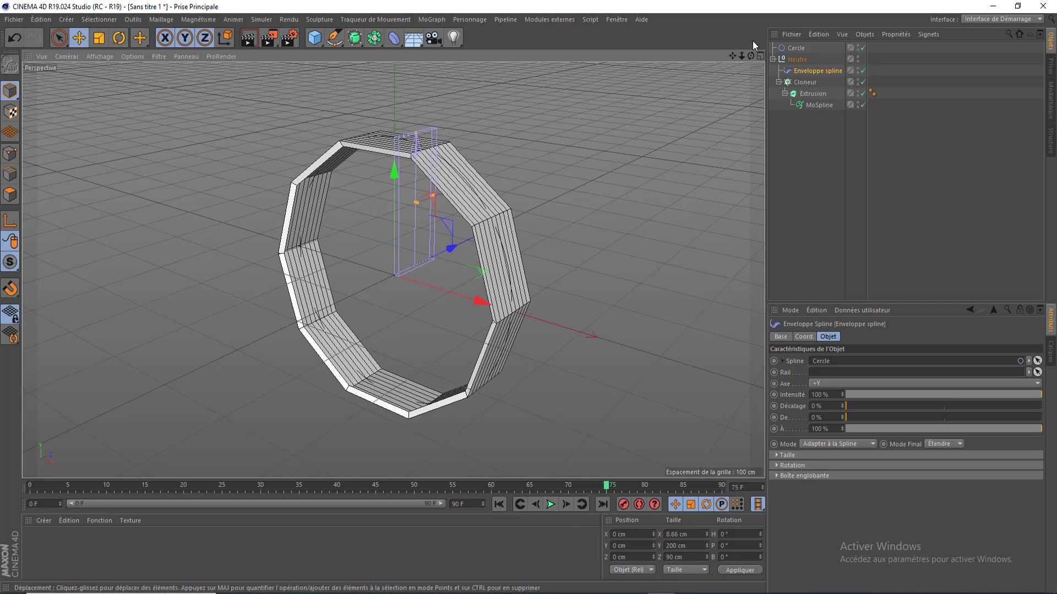
{"action": "left_click_drag", "start_coordinate": [732, 57], "coordinate": [756, 36]}
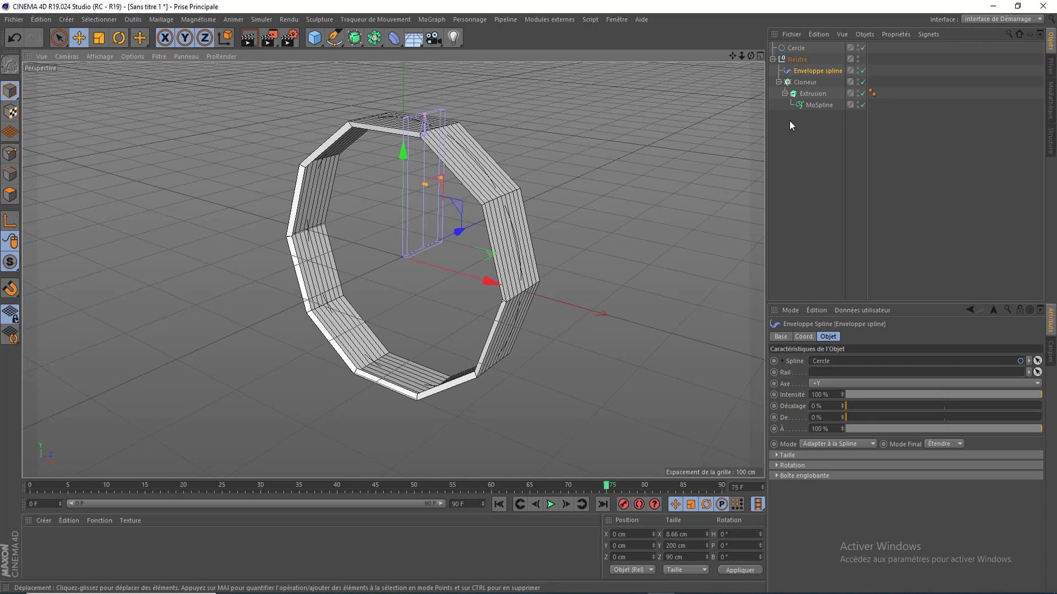
Add a random effector (Effecteur Randomisation) to the Cloneur.
{"action": "left_click", "coordinate": [783, 87]}
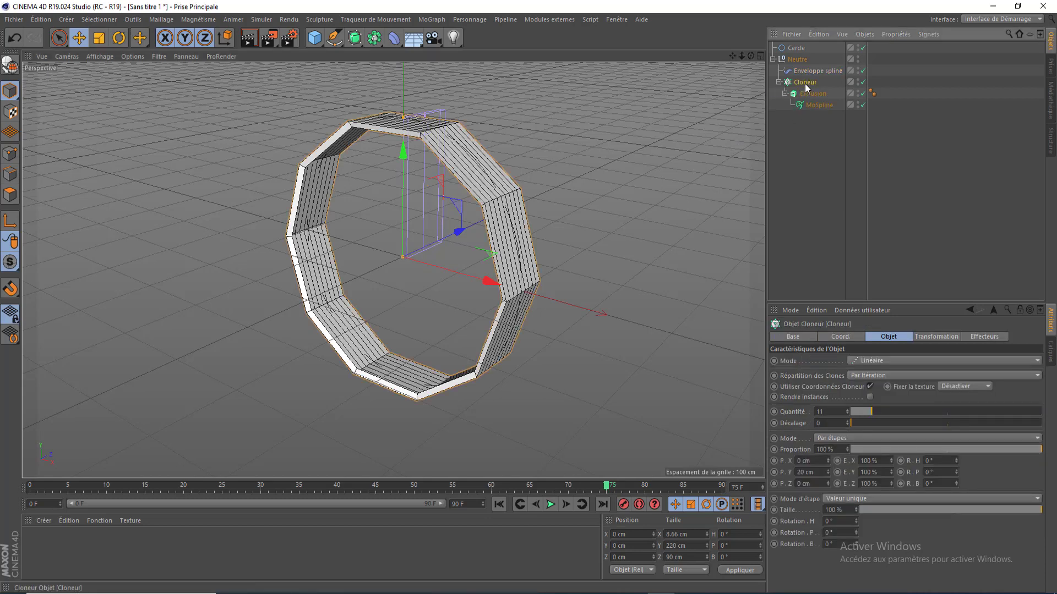
{"action": "left_click", "coordinate": [431, 19]}
{"action": "mouse_move", "coordinate": [441, 39]}
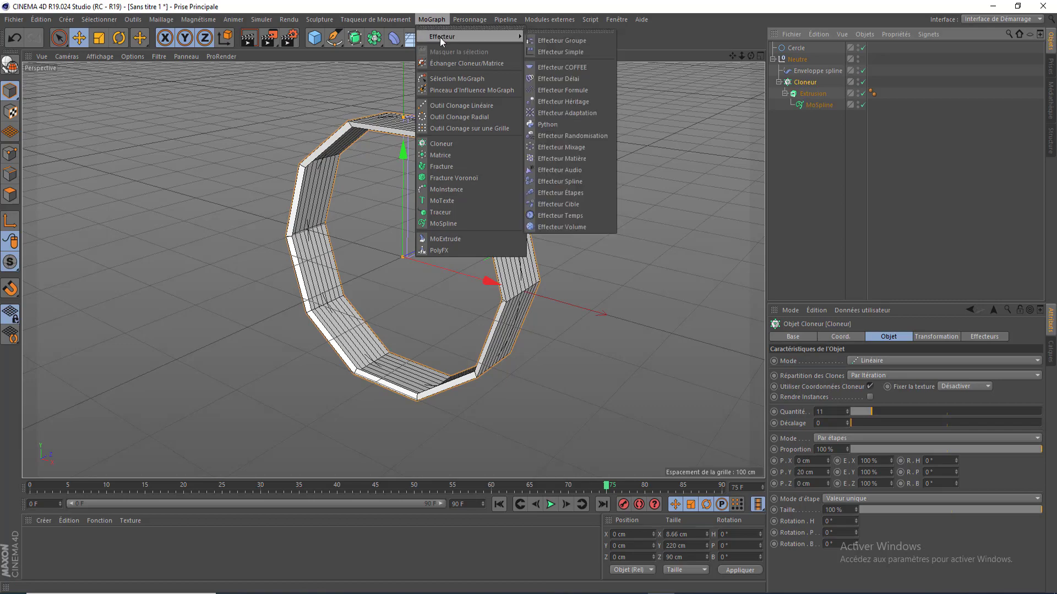
{"action": "left_click", "coordinate": [547, 135]}
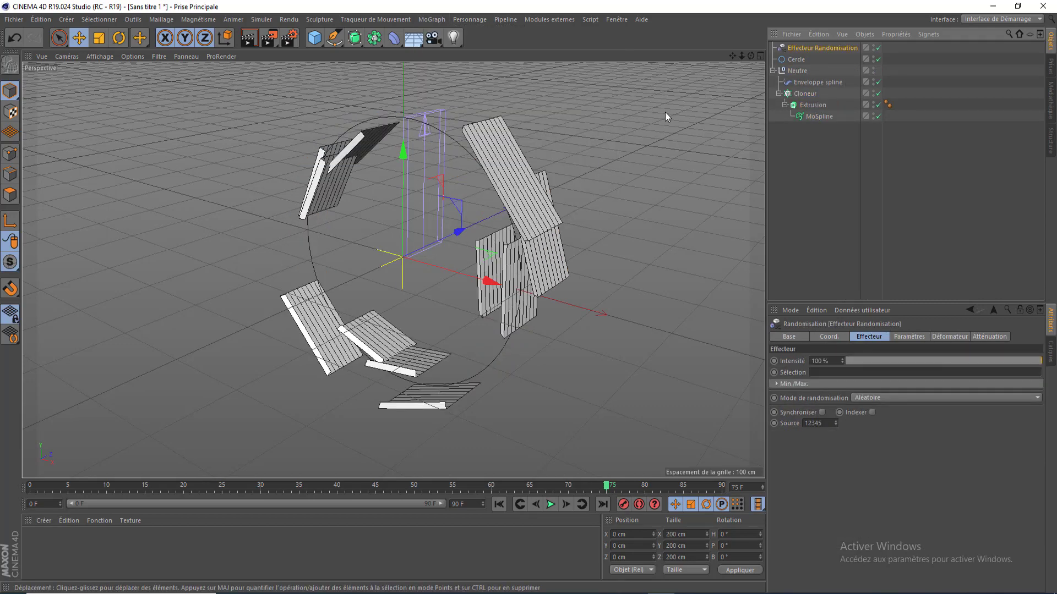
{"action": "left_click_drag", "start_coordinate": [751, 56], "coordinate": [756, 161]}
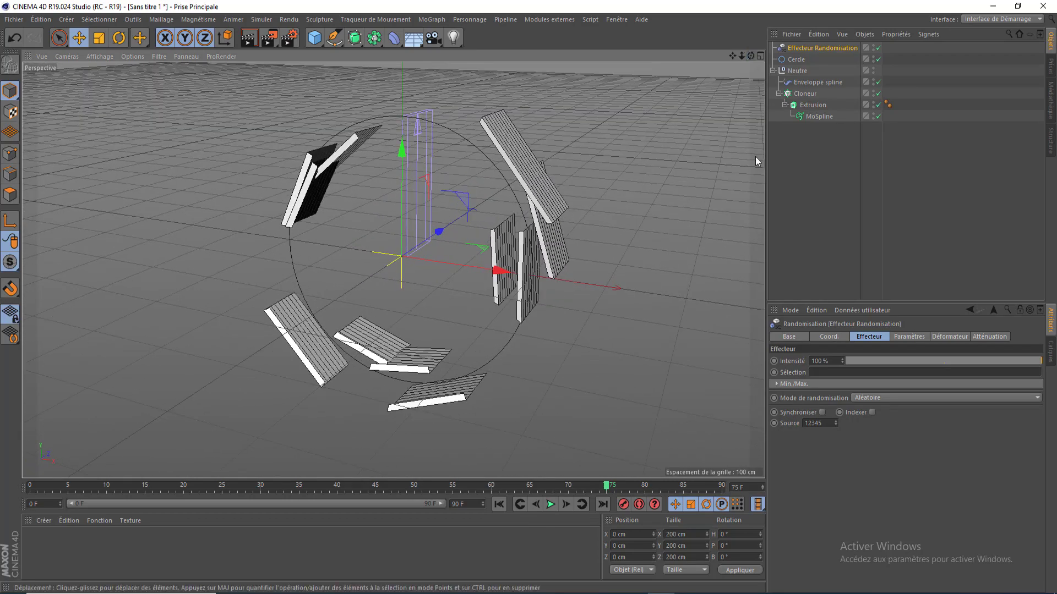
Try limiting the random effector's position offset to Y by setting P.X and P.Z to 0 cm, and play the animation.
{"action": "left_click", "coordinate": [910, 336]}
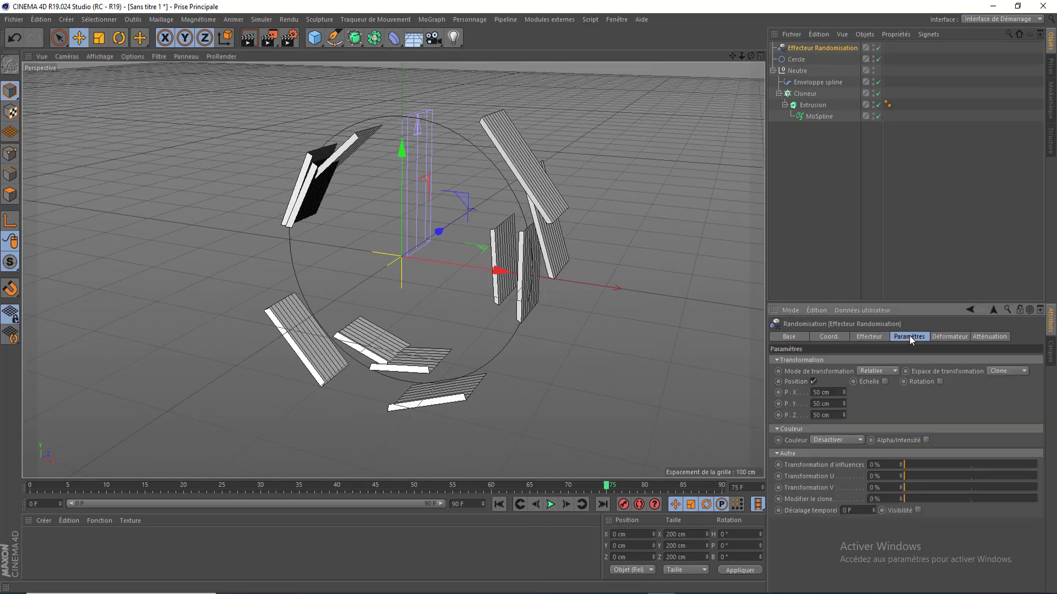
{"action": "left_click_drag", "start_coordinate": [812, 392], "coordinate": [873, 405]}
{"action": "type", "text": "0"}
{"action": "key", "text": "Return"}
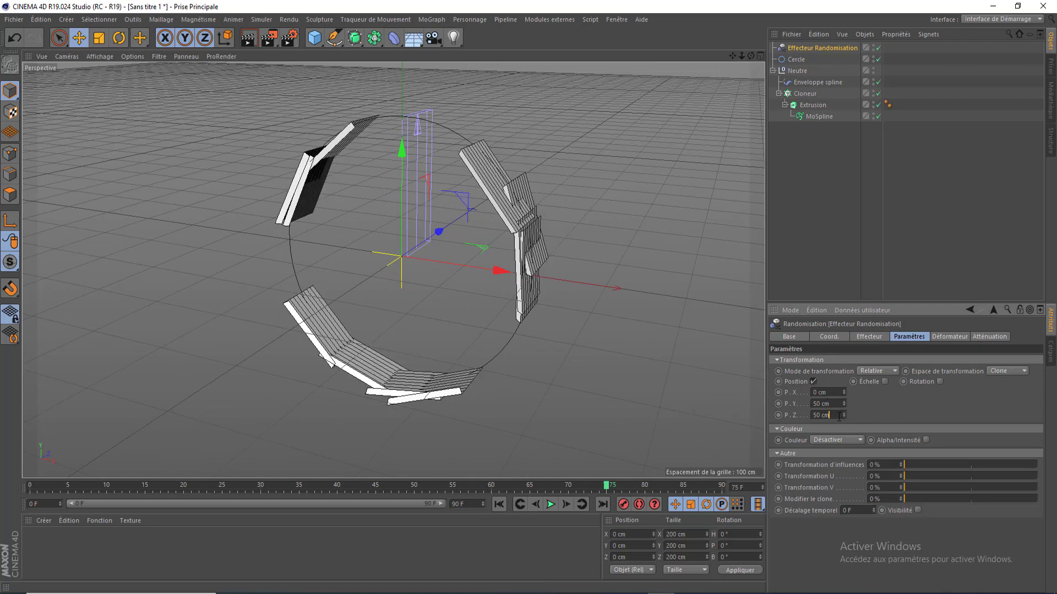
{"action": "type", "text": "2"}
{"action": "key", "text": "Return"}
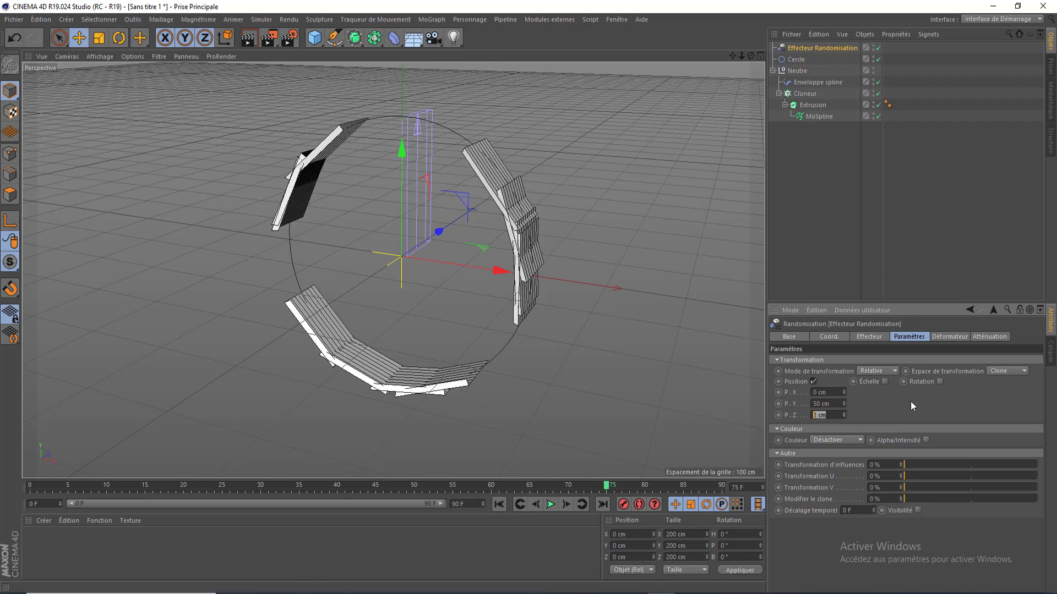
{"action": "type", "text": "0"}
{"action": "key", "text": "Return"}
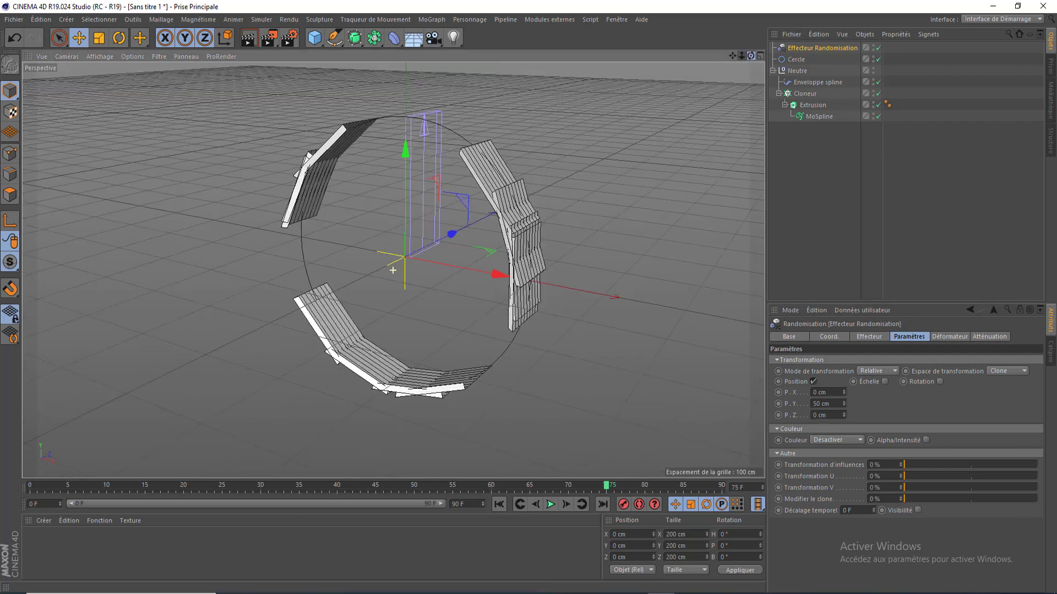
{"action": "left_click_drag", "start_coordinate": [392, 271], "coordinate": [393, 271], "text": "alt"}
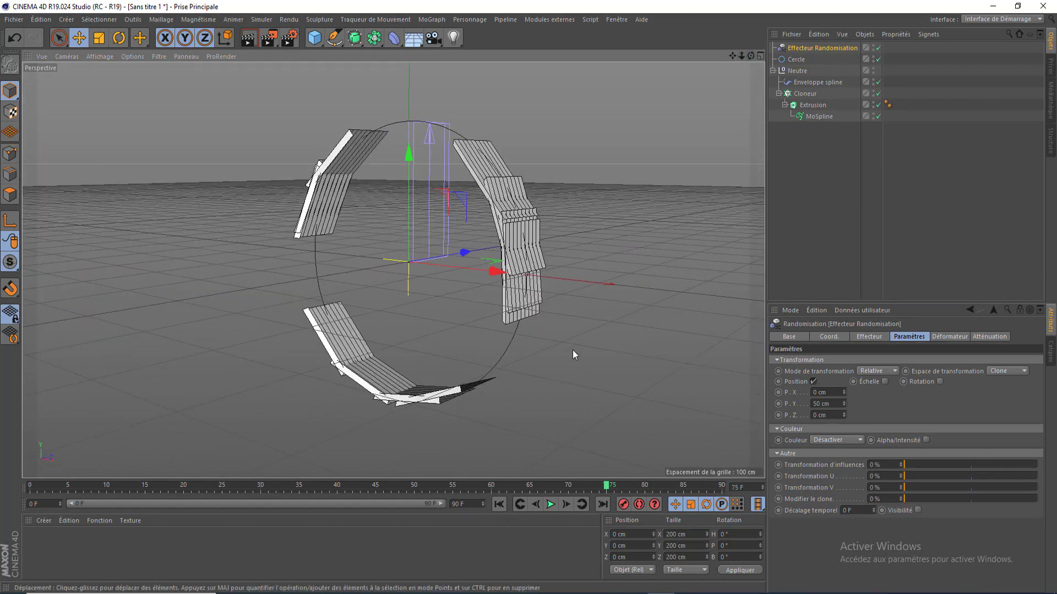
{"action": "left_click", "coordinate": [550, 504]}
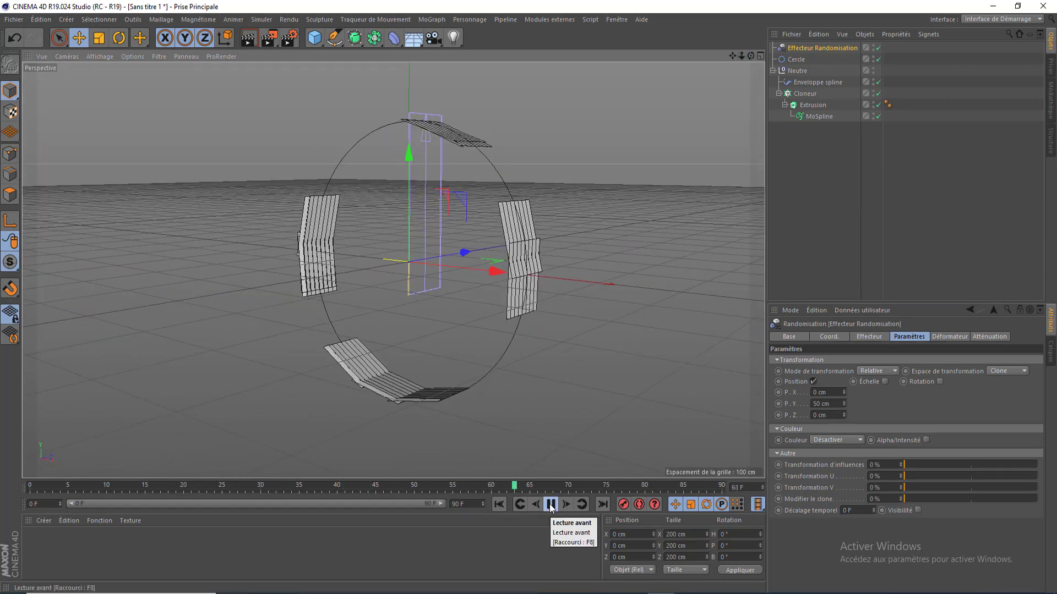
{"action": "left_click", "coordinate": [550, 504]}
{"action": "left_click_drag", "start_coordinate": [393, 271], "coordinate": [393, 270], "text": "alt"}
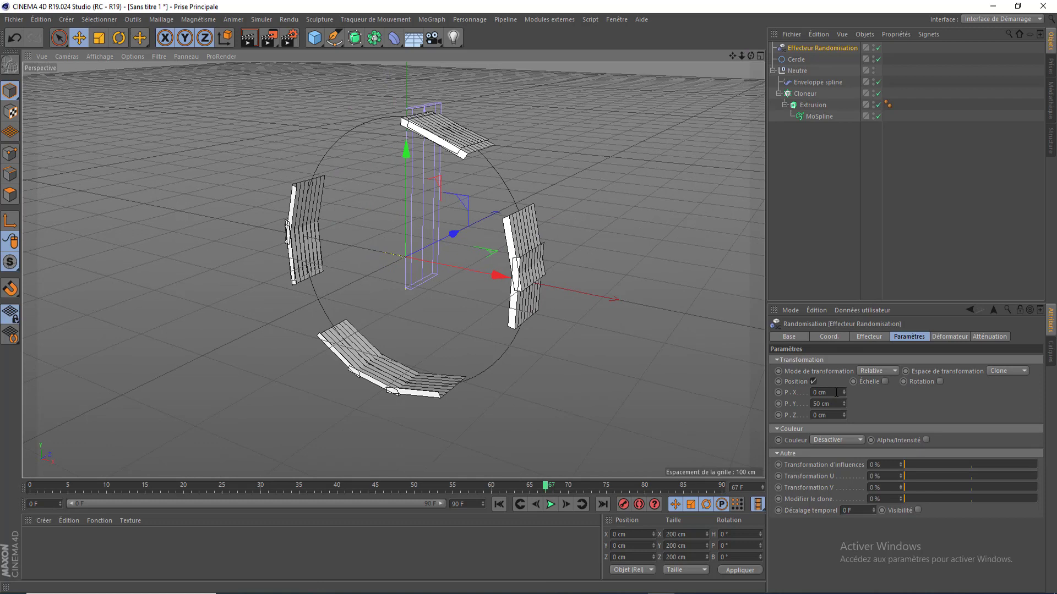
Set the random effector's P.X to 50 cm and P.Y to 0 cm, and play the animation from the first frame.
{"action": "left_click", "coordinate": [836, 392]}
{"action": "type", "text": "50"}
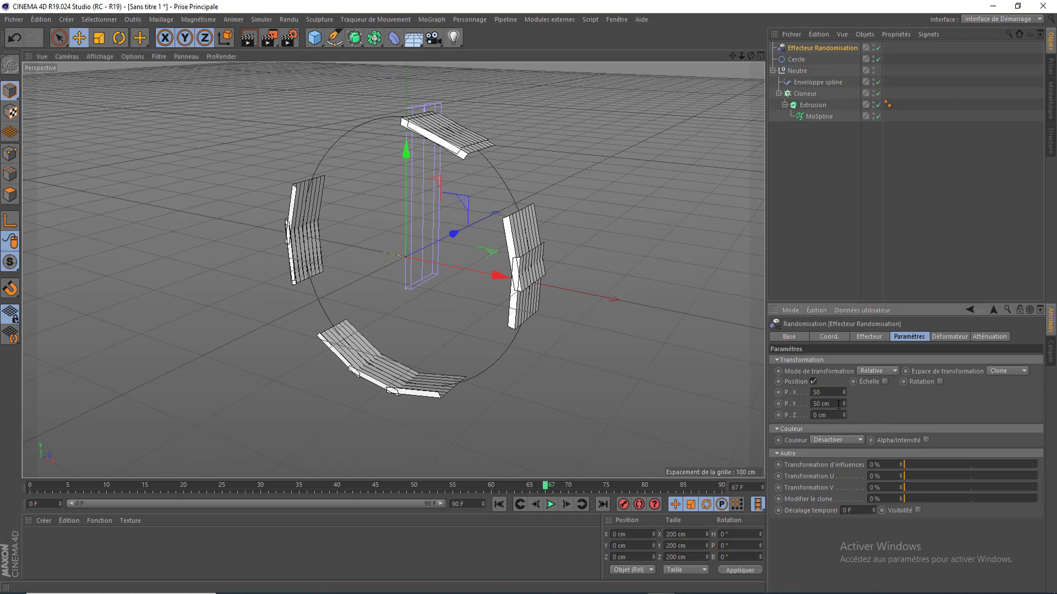
{"action": "type", "text": "0"}
{"action": "key", "text": "Return"}
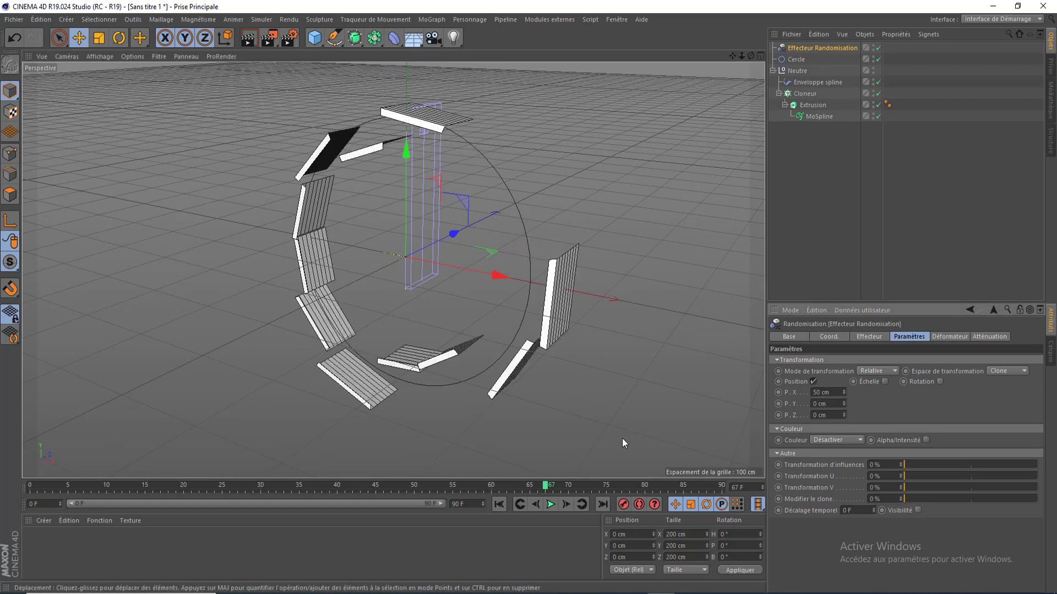
{"action": "left_click", "coordinate": [499, 504]}
{"action": "left_click", "coordinate": [551, 504]}
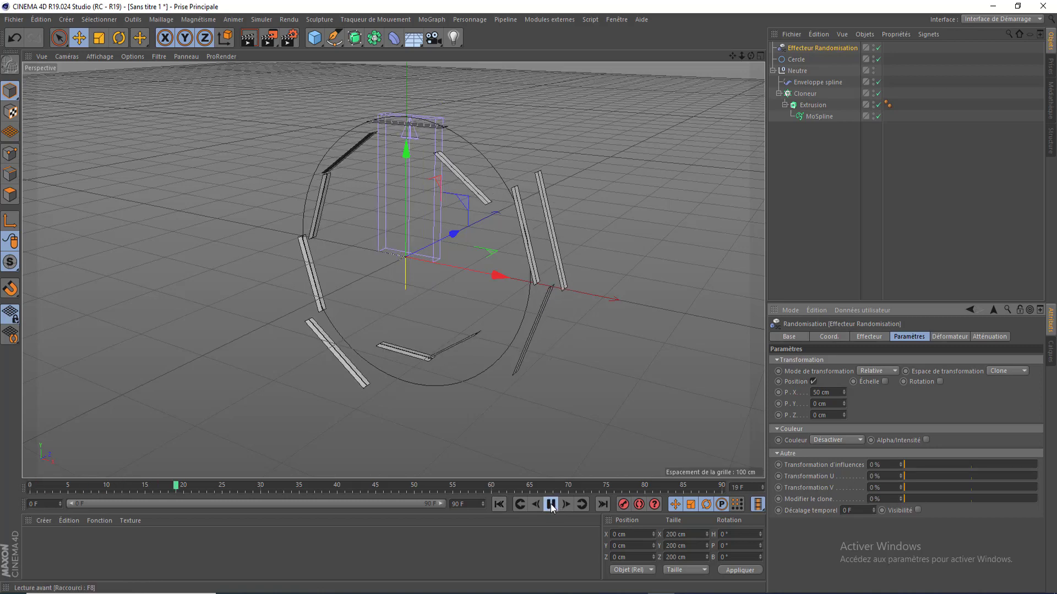
{"action": "left_click", "coordinate": [551, 504]}
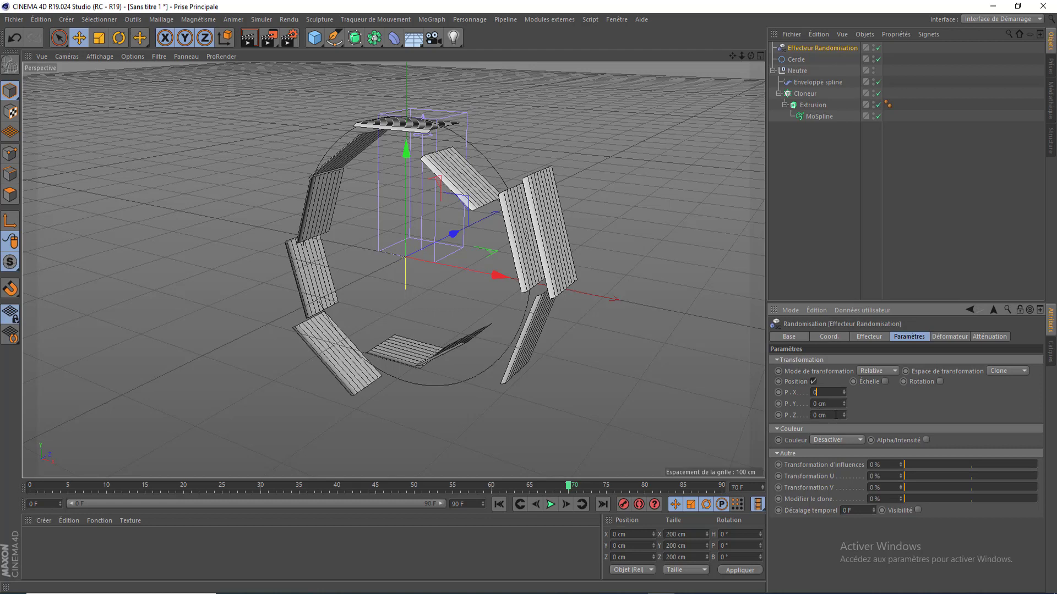
Set the random effector's P.X to 0 cm and P.Z to 50 cm, after trying 20 cm for P.Z.
{"action": "double_click", "coordinate": [835, 415]}
{"action": "type", "text": "20"}
{"action": "key", "text": "Return"}
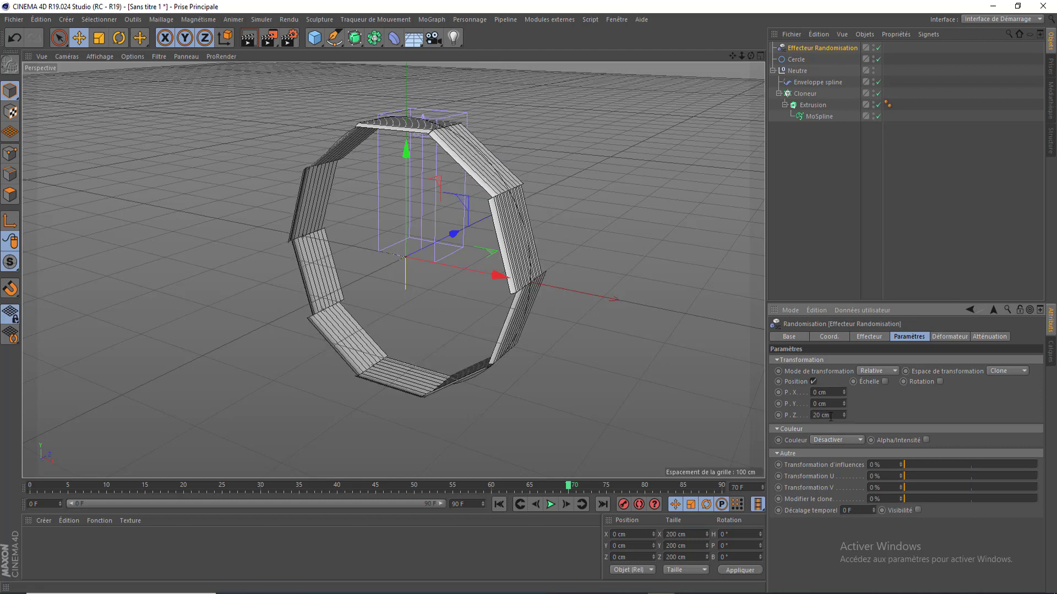
{"action": "type", "text": "50"}
{"action": "key", "text": "Return"}
{"action": "left_click_drag", "start_coordinate": [750, 55], "coordinate": [597, 61]}
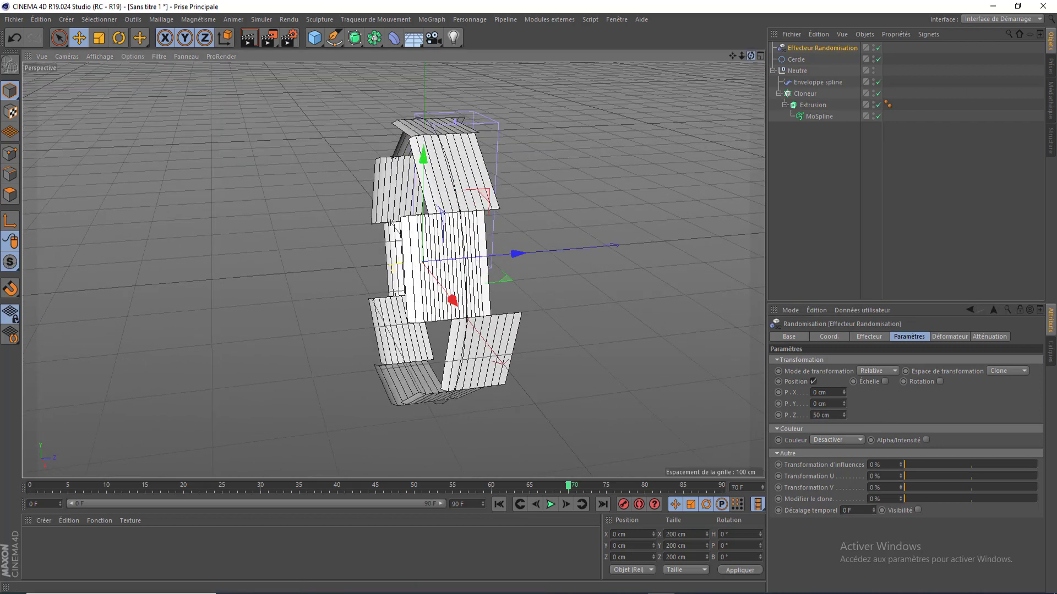
Play the animation twice from the first frame to check the Z-offset strips growing around the circle.
{"action": "left_click", "coordinate": [498, 504]}
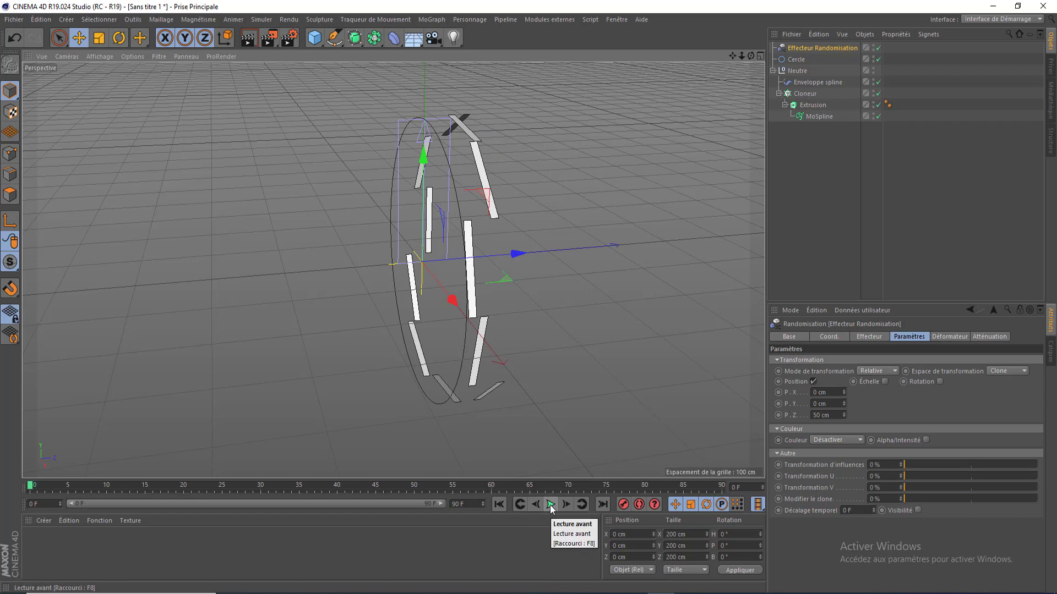
{"action": "left_click", "coordinate": [550, 504]}
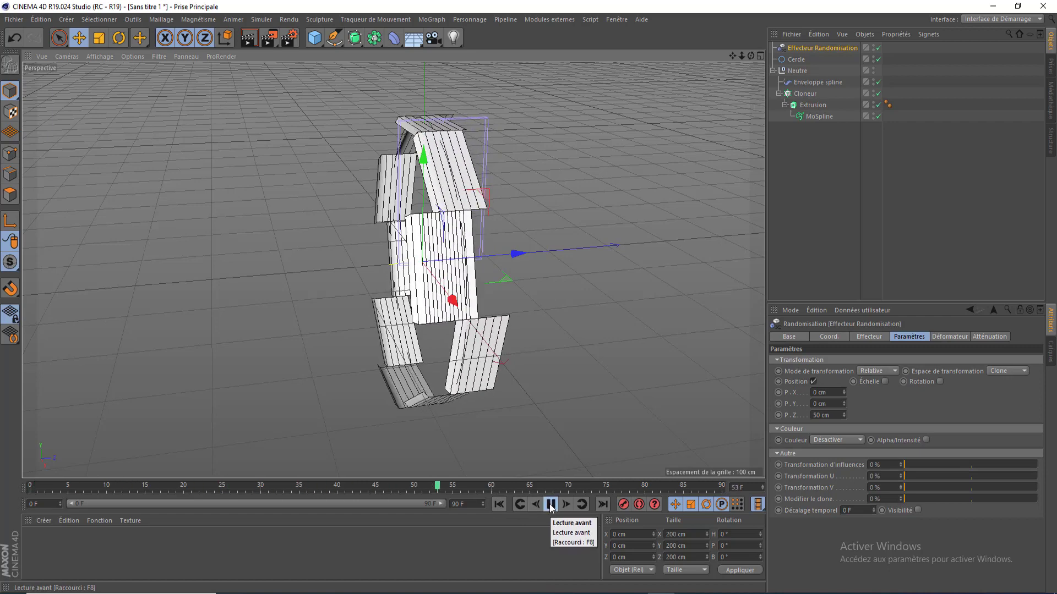
{"action": "left_click", "coordinate": [498, 504]}
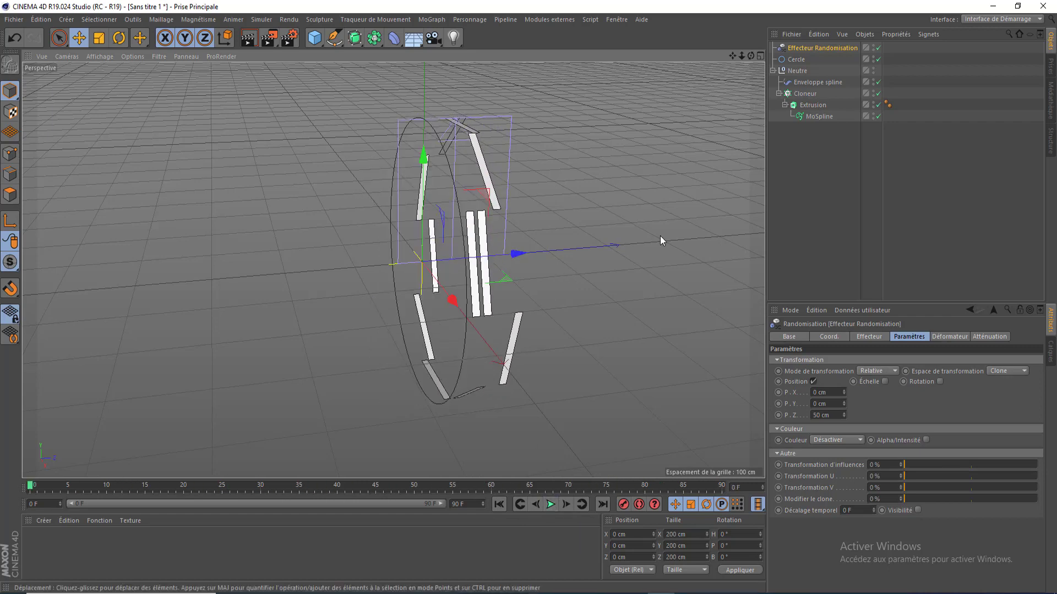
{"action": "left_click", "coordinate": [550, 505]}
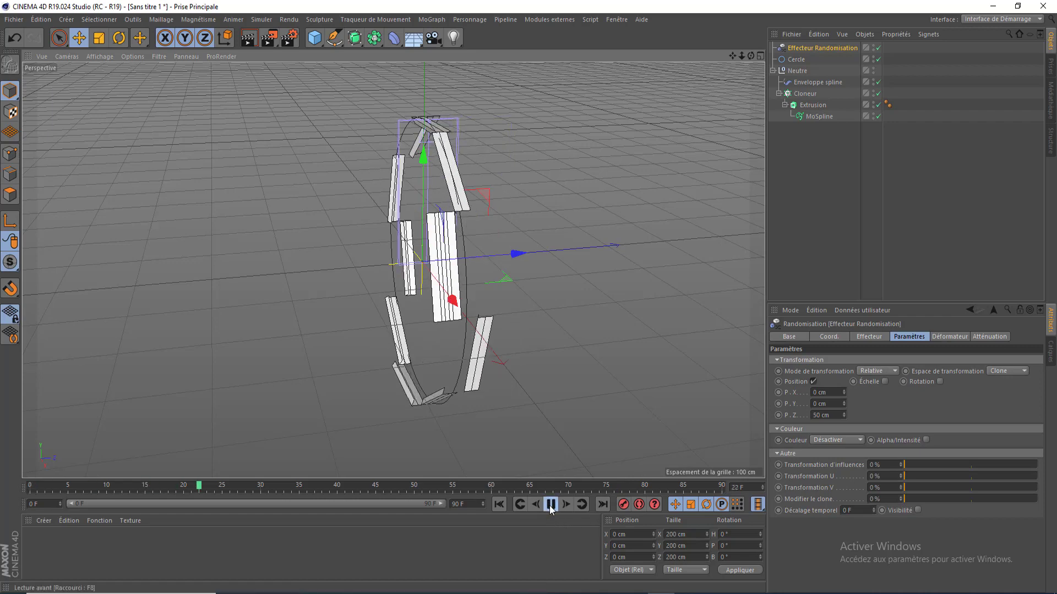
{"action": "left_click", "coordinate": [550, 505]}
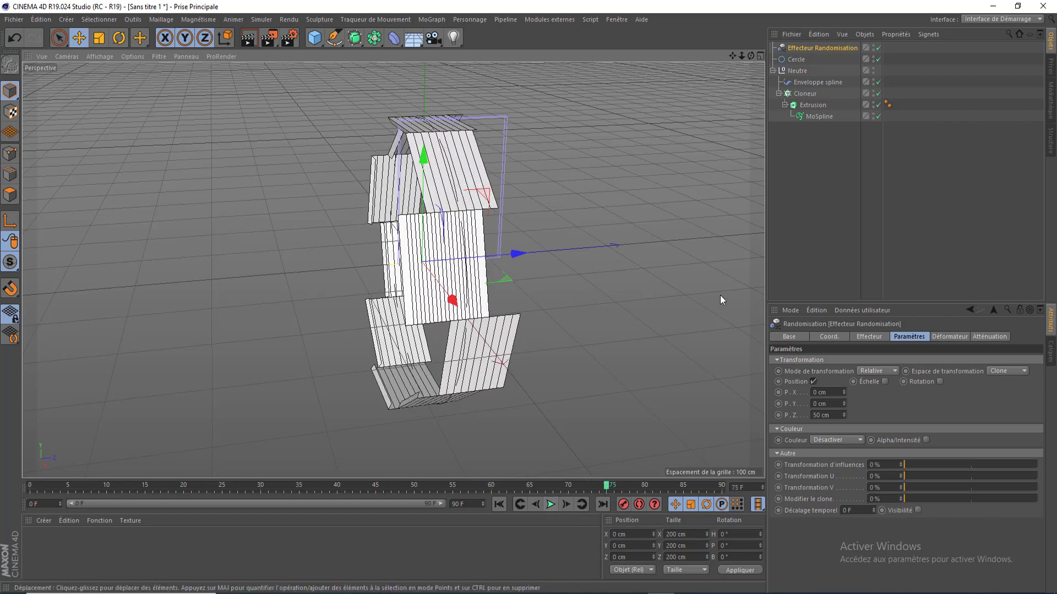
Raise the Cloneur's Quantité to 34 so the strips go all the way around the circle.
{"action": "left_click", "coordinate": [829, 93]}
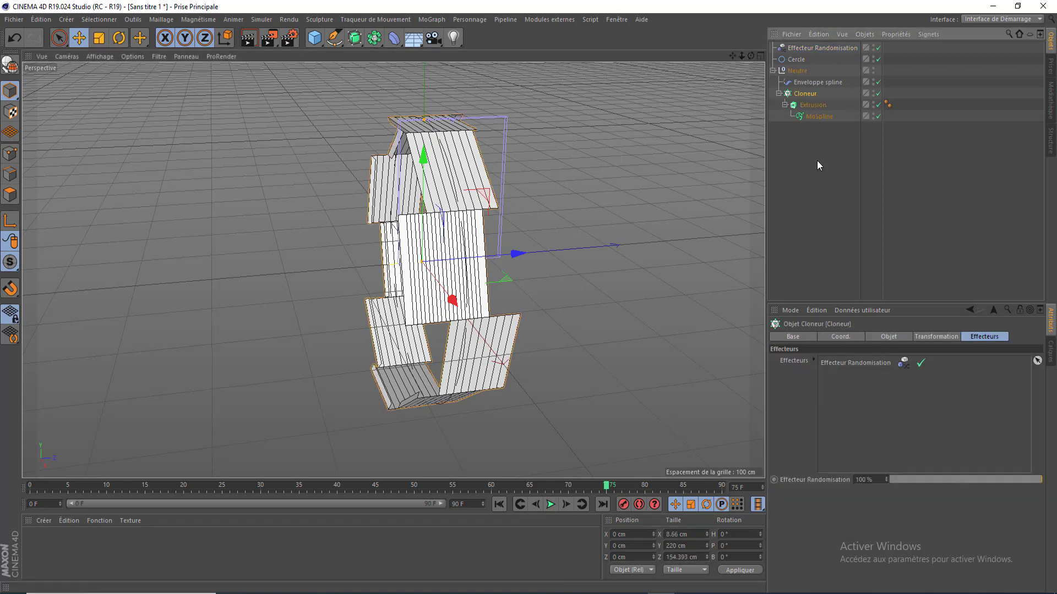
{"action": "left_click", "coordinate": [889, 336]}
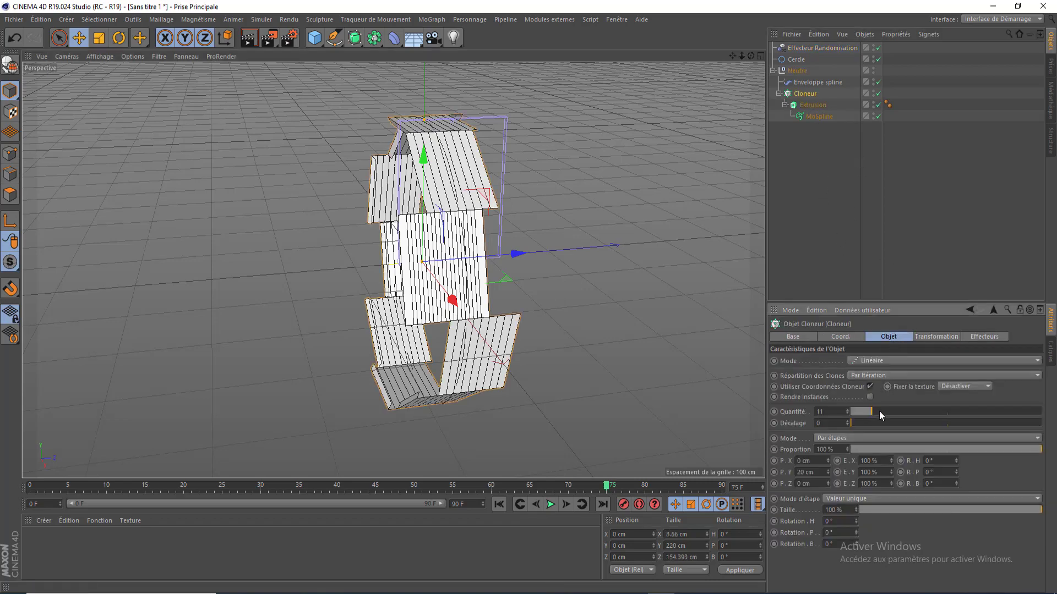
{"action": "mouse_move", "coordinate": [880, 412]}
{"action": "left_mouse_down"}
{"action": "mouse_move", "coordinate": [930, 414]}
{"action": "mouse_move", "coordinate": [906, 415]}
{"action": "mouse_move", "coordinate": [916, 413]}
{"action": "left_mouse_up"}
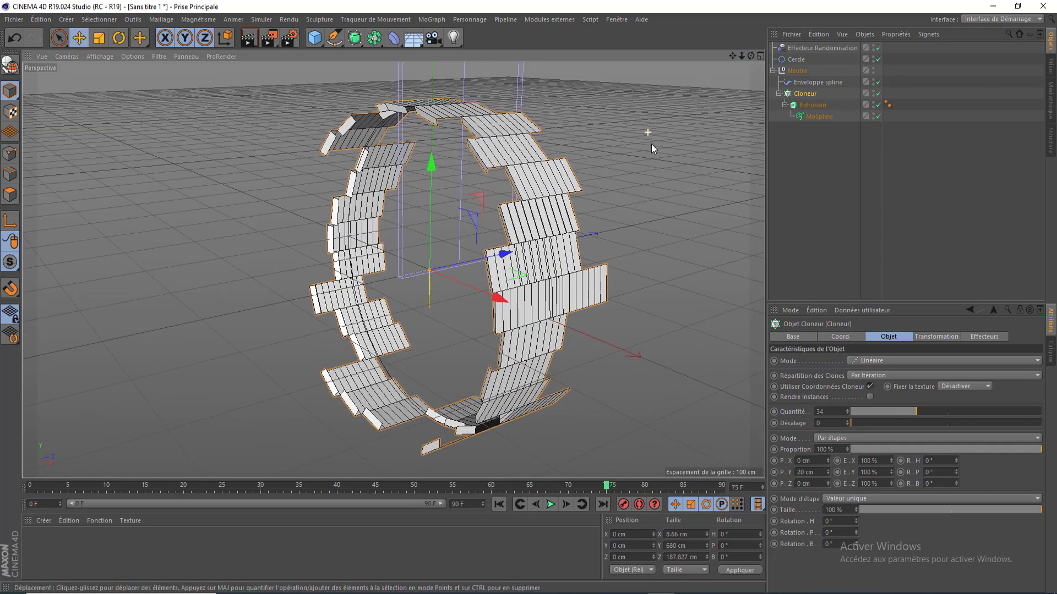
Play the animation from the first frame and examine the strips unfolding around the circle up close.
{"action": "left_click", "coordinate": [499, 504]}
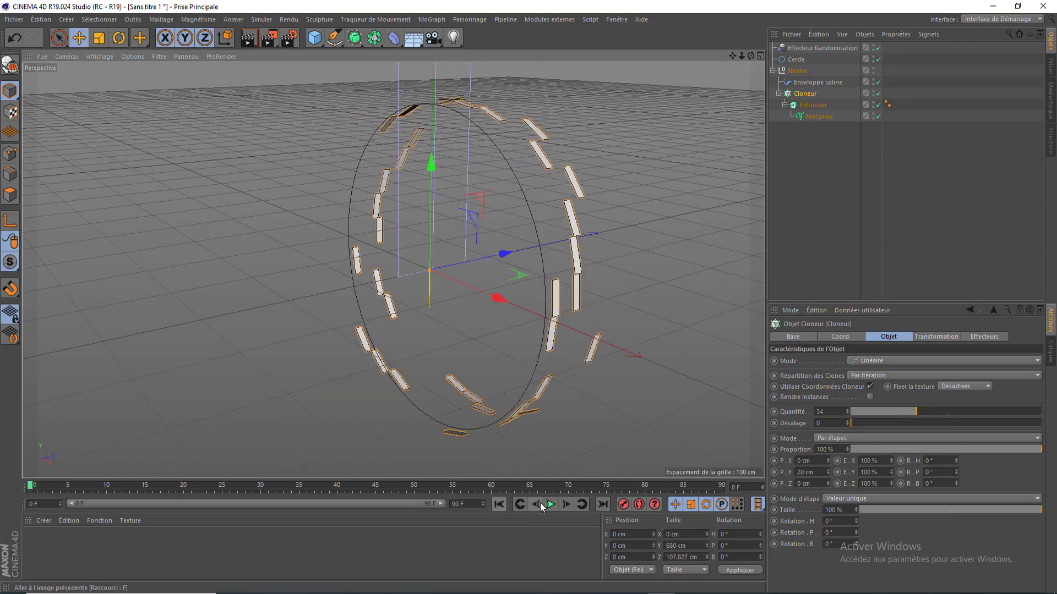
{"action": "left_click", "coordinate": [550, 504]}
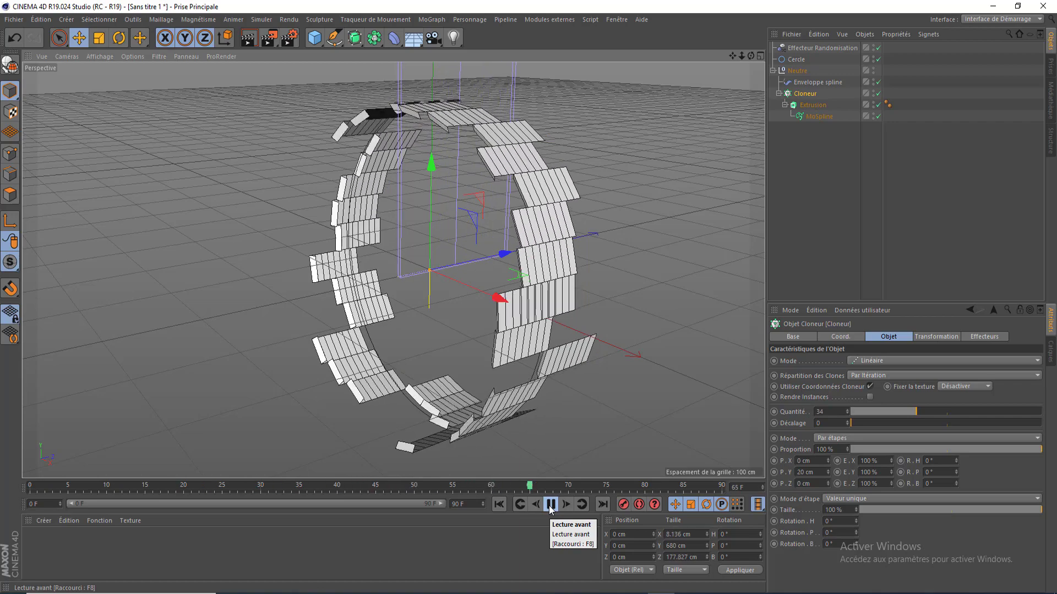
{"action": "left_click", "coordinate": [550, 506]}
{"action": "scroll", "coordinate": [628, 218], "scroll_direction": "up", "scroll_amount": 2}
{"action": "left_click", "coordinate": [597, 240]}
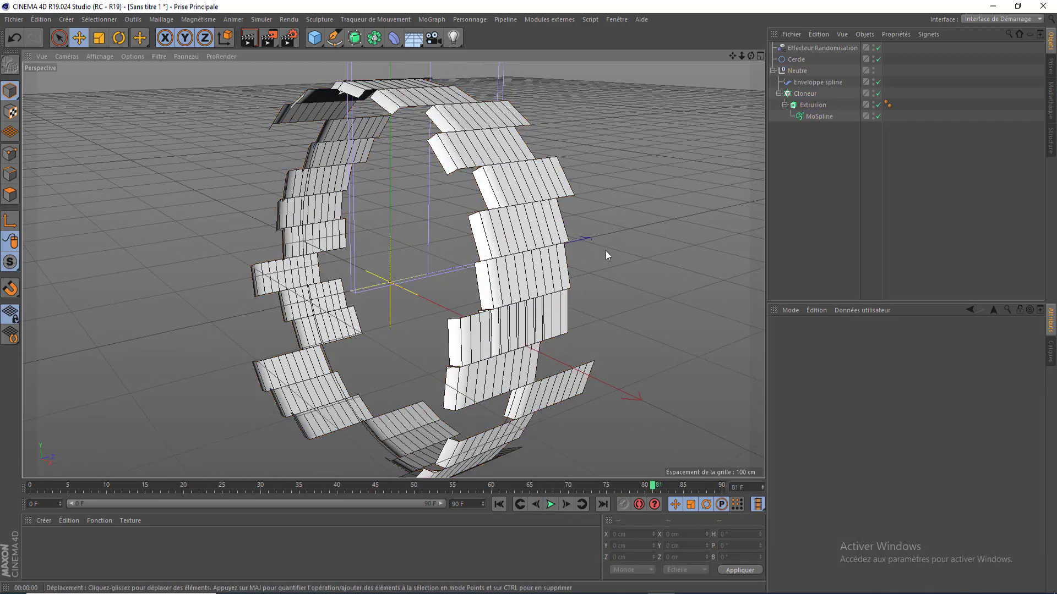
{"action": "scroll", "coordinate": [606, 246], "scroll_direction": "up", "scroll_amount": 1}
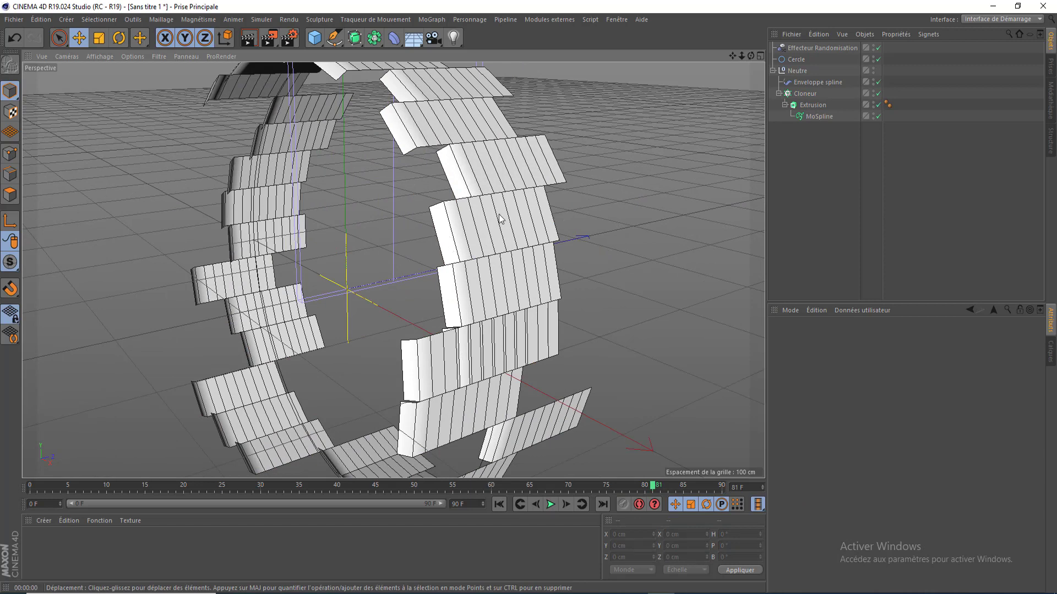
Reduce the Extrusion's Y movement to 9 cm to narrow the strips.
{"action": "left_click", "coordinate": [817, 105]}
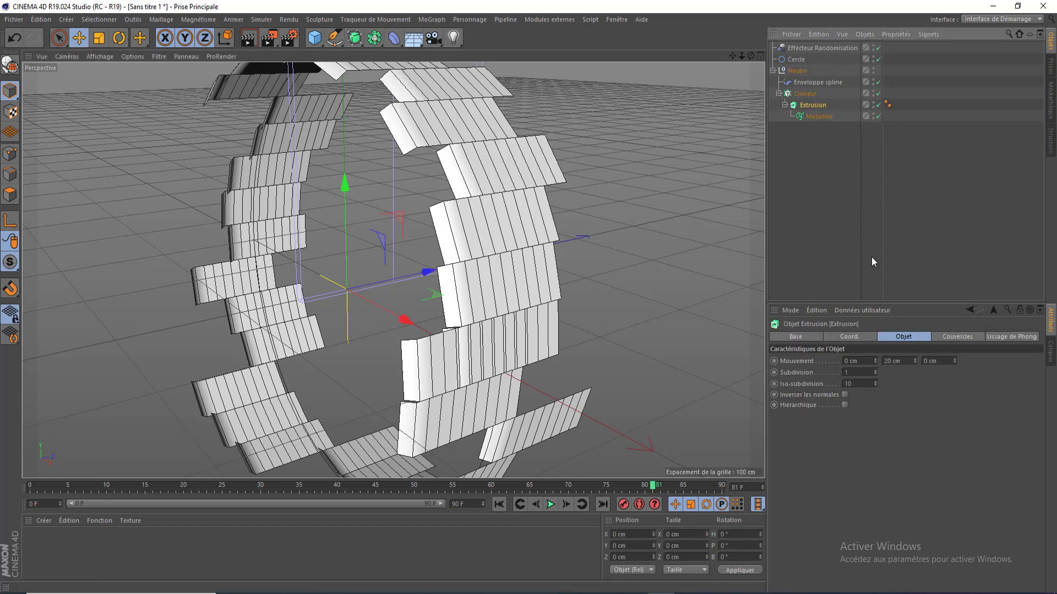
{"action": "left_click", "coordinate": [915, 363]}
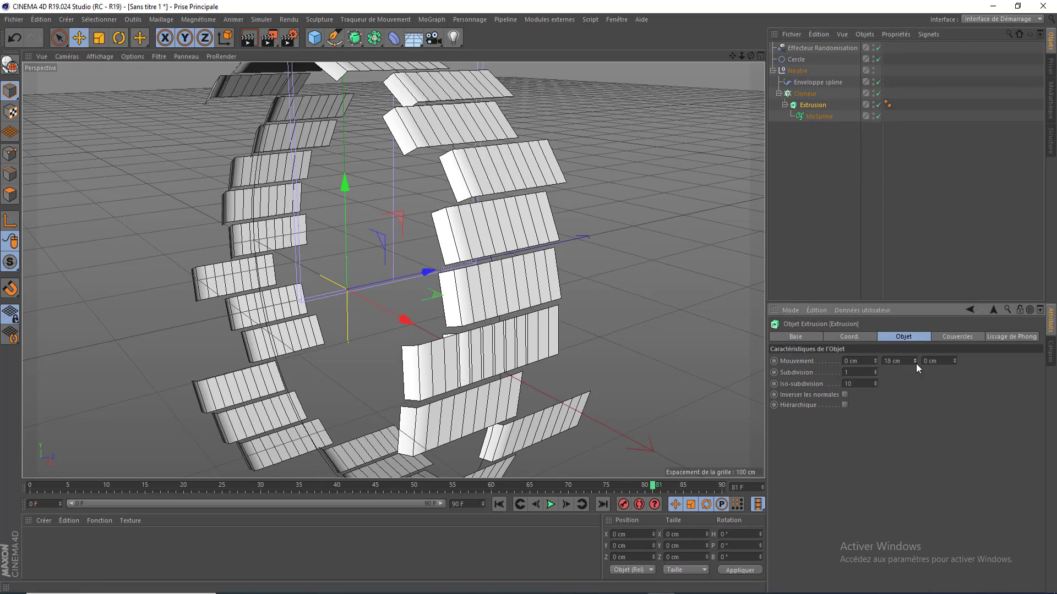
{"action": "left_click", "coordinate": [916, 363]}
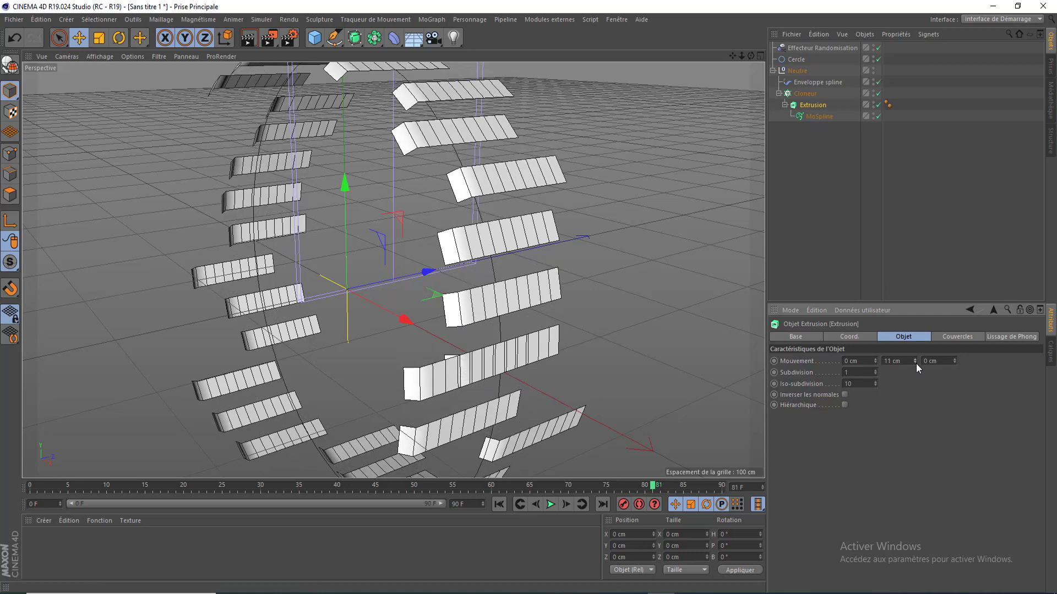
{"action": "left_click", "coordinate": [916, 363]}
{"action": "left_click", "coordinate": [916, 358]}
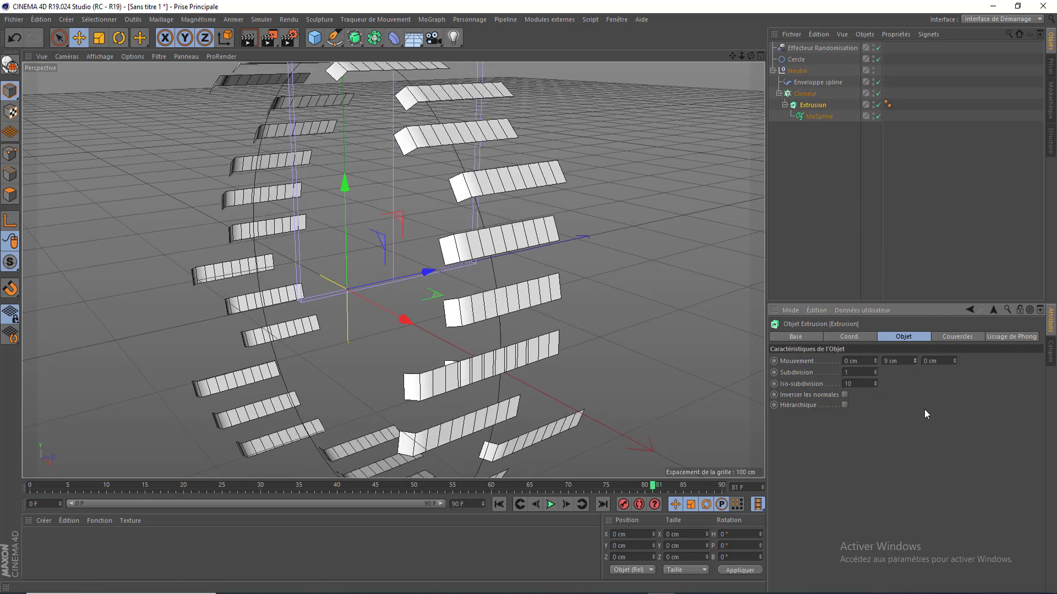
Lower the Cloneur's Quantité to 11 and increase its P.Y spacing to 57 cm.
{"action": "left_click", "coordinate": [805, 94]}
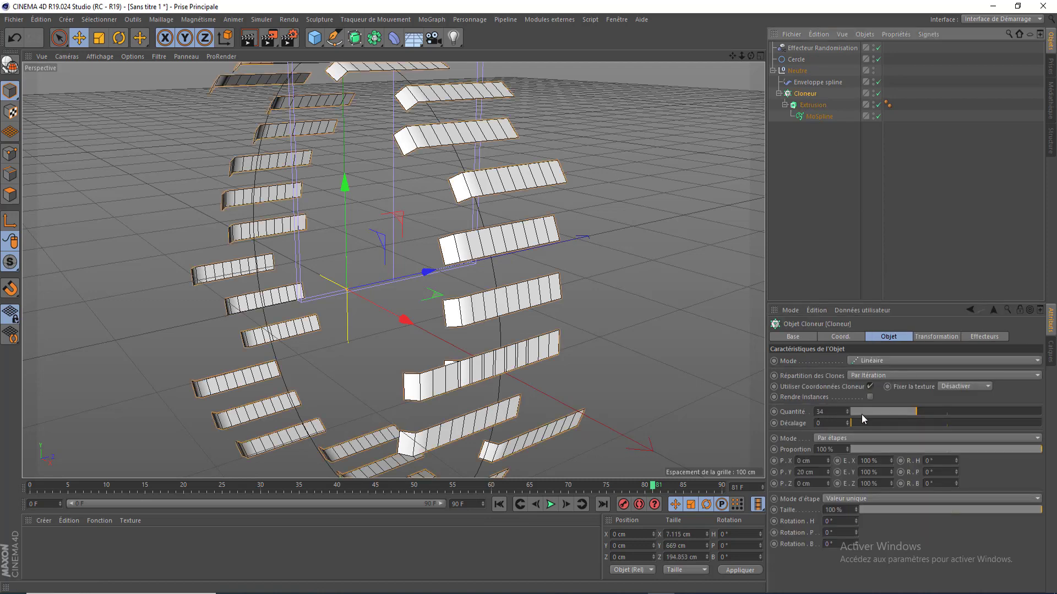
{"action": "left_click_drag", "start_coordinate": [908, 411], "coordinate": [872, 415]}
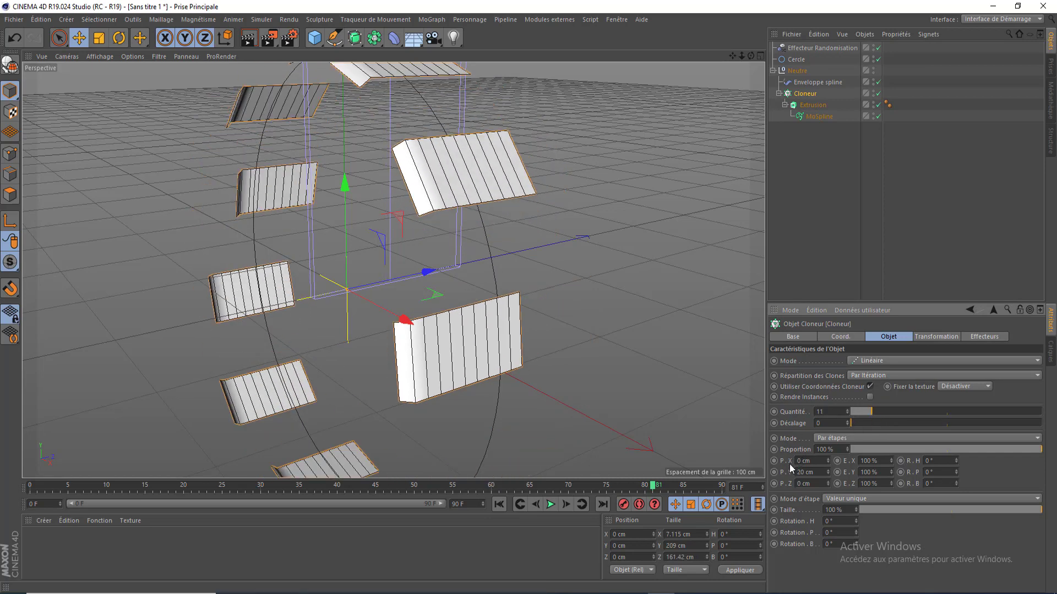
{"action": "left_click_drag", "start_coordinate": [827, 474], "coordinate": [828, 468]}
Try a radius of 50 cm on the Cercle spline, and delete the circle from the scene.
{"action": "left_click", "coordinate": [796, 59]}
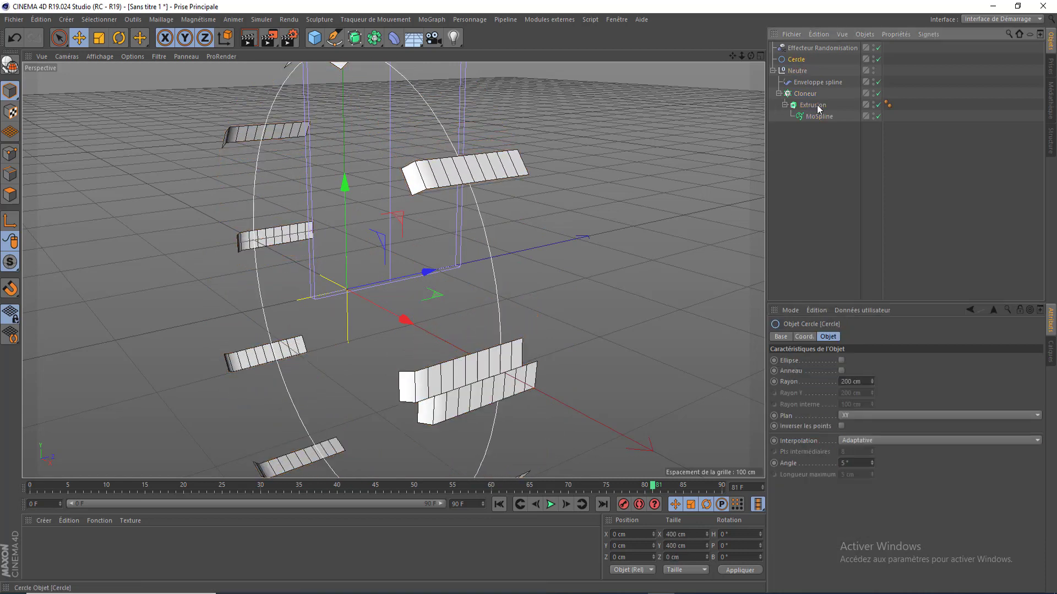
{"action": "double_click", "coordinate": [853, 382]}
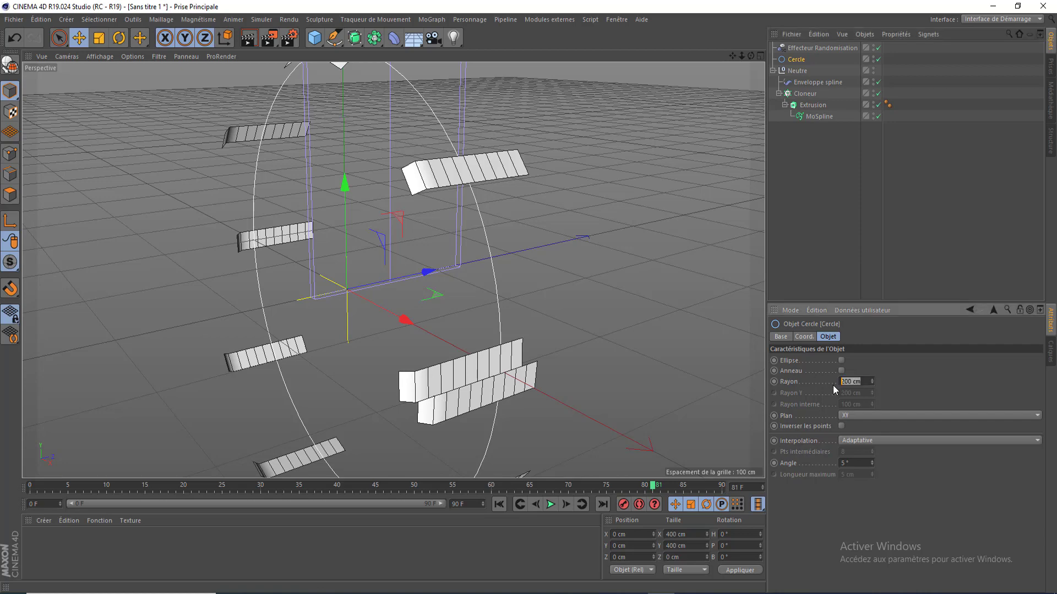
{"action": "type", "text": "50"}
{"action": "key", "text": "Return"}
{"action": "right_click_drag", "start_coordinate": [332, 247], "coordinate": [353, 294], "text": "alt"}
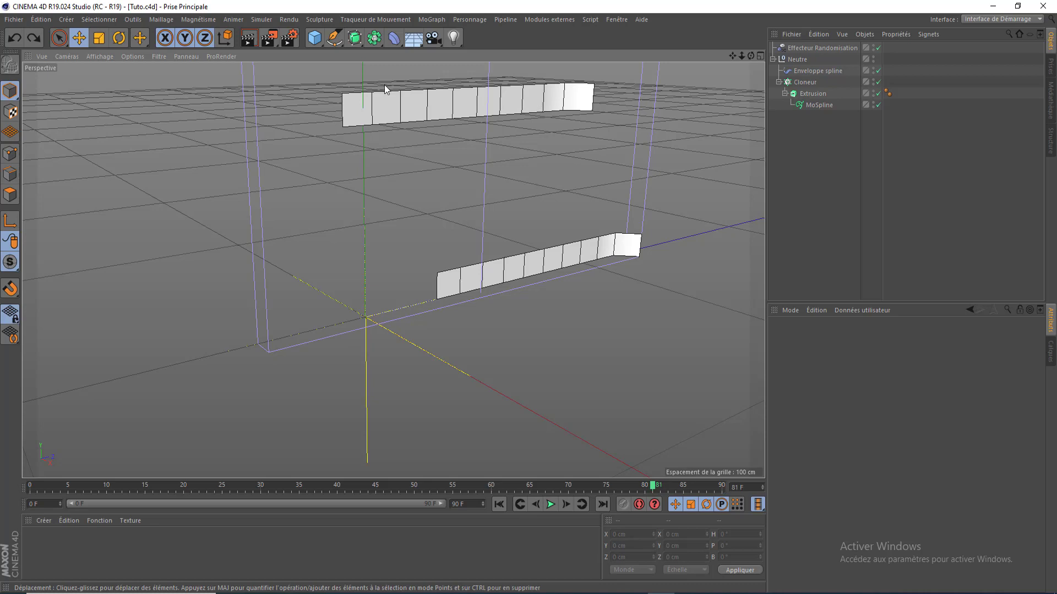
Add a Texte spline and assign it as the Spline of the Enveloppe spline deformer.
{"action": "left_click", "coordinate": [334, 37]}
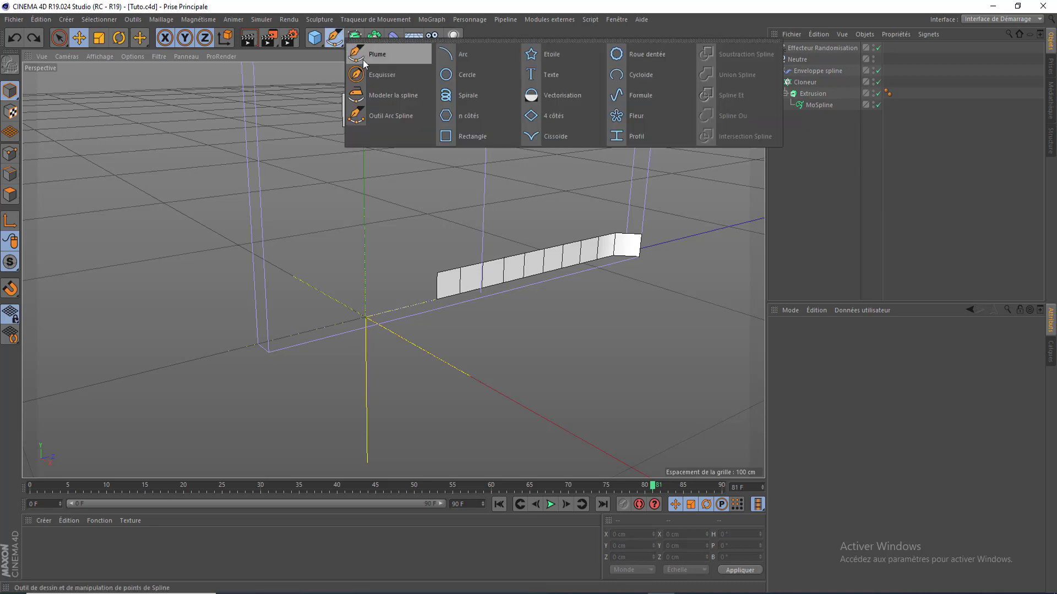
{"action": "left_click", "coordinate": [555, 70]}
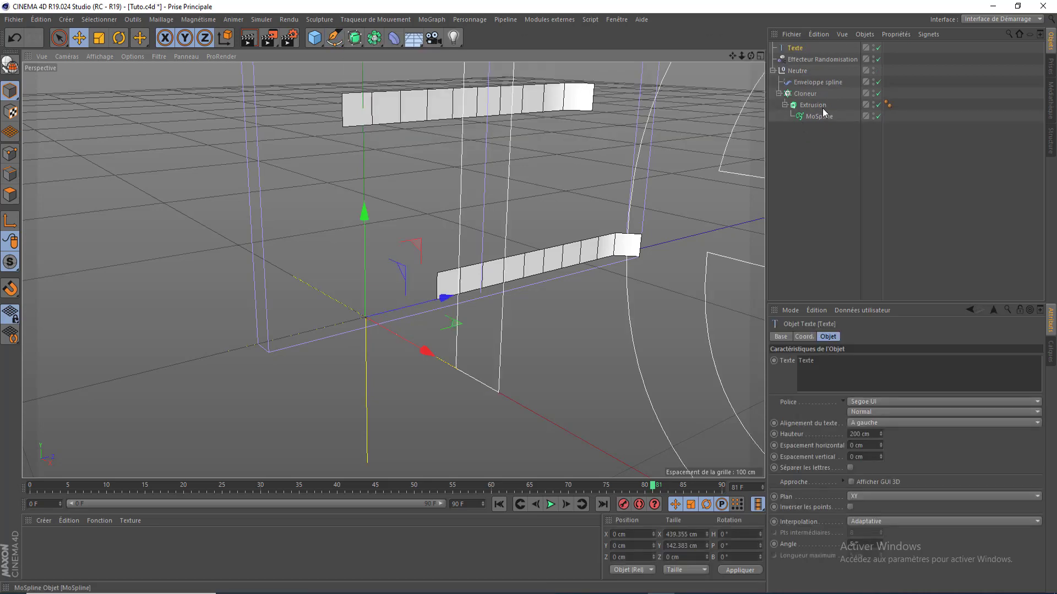
{"action": "left_click", "coordinate": [821, 81]}
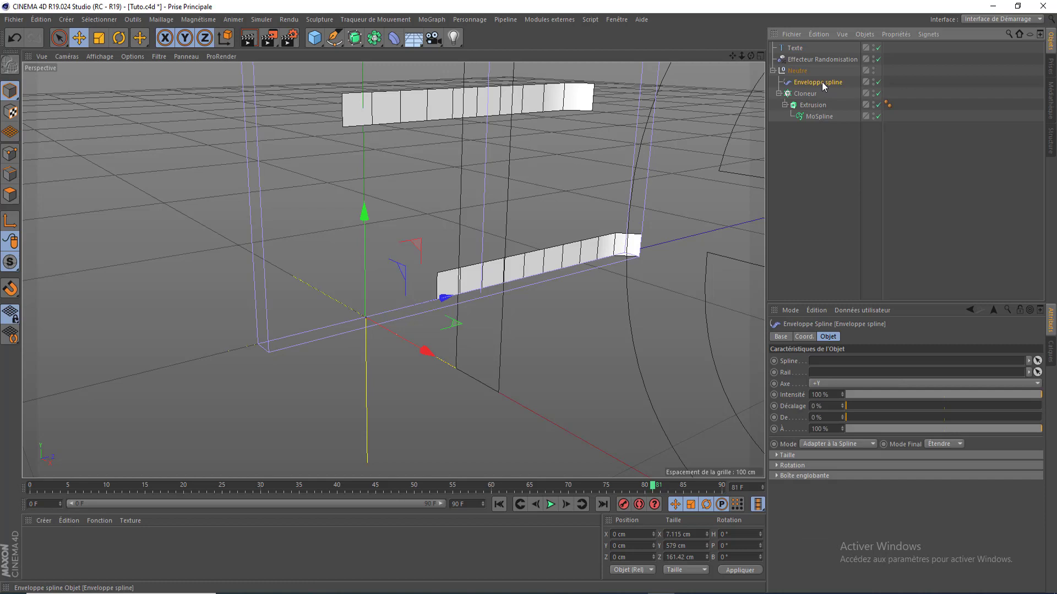
{"action": "left_click", "coordinate": [793, 49]}
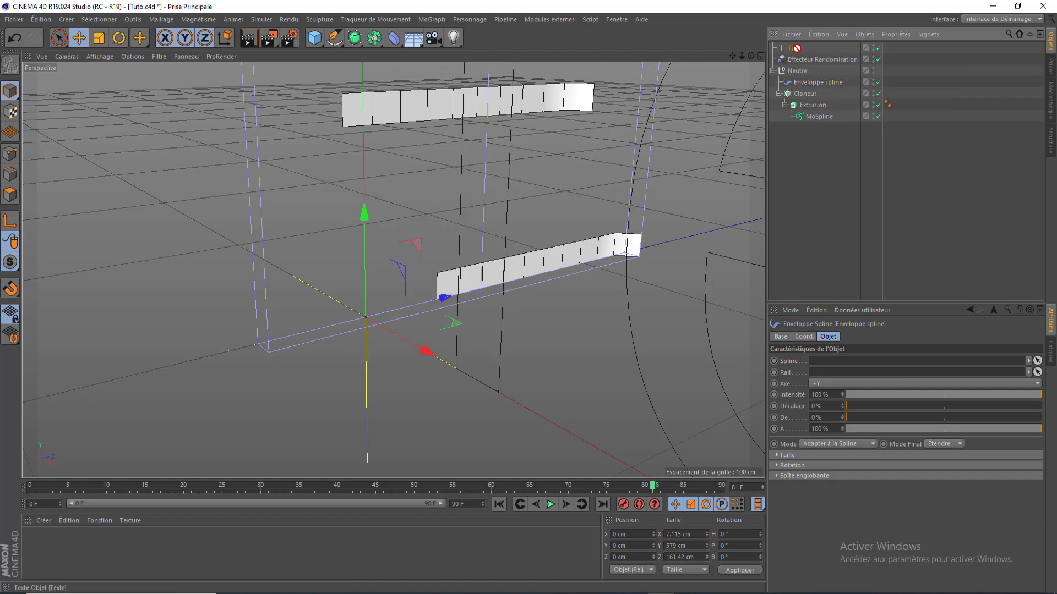
{"action": "left_click_drag", "start_coordinate": [795, 49], "coordinate": [859, 315]}
{"action": "mouse_move", "coordinate": [836, 354]}
{"action": "left_mouse_down"}
{"action": "mouse_move", "coordinate": [801, 365]}
{"action": "mouse_move", "coordinate": [829, 361]}
{"action": "left_mouse_up"}
{"action": "left_click_drag", "start_coordinate": [742, 56], "coordinate": [625, 56]}
Change the content of the Texte spline to TUTO.
{"action": "left_click", "coordinate": [796, 48]}
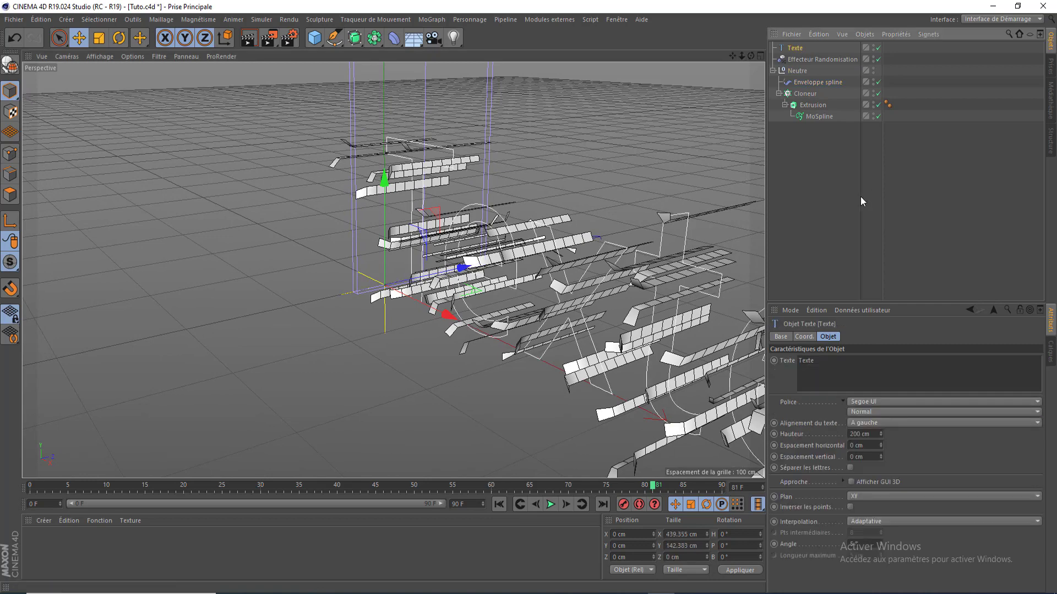
{"action": "double_click", "coordinate": [824, 370]}
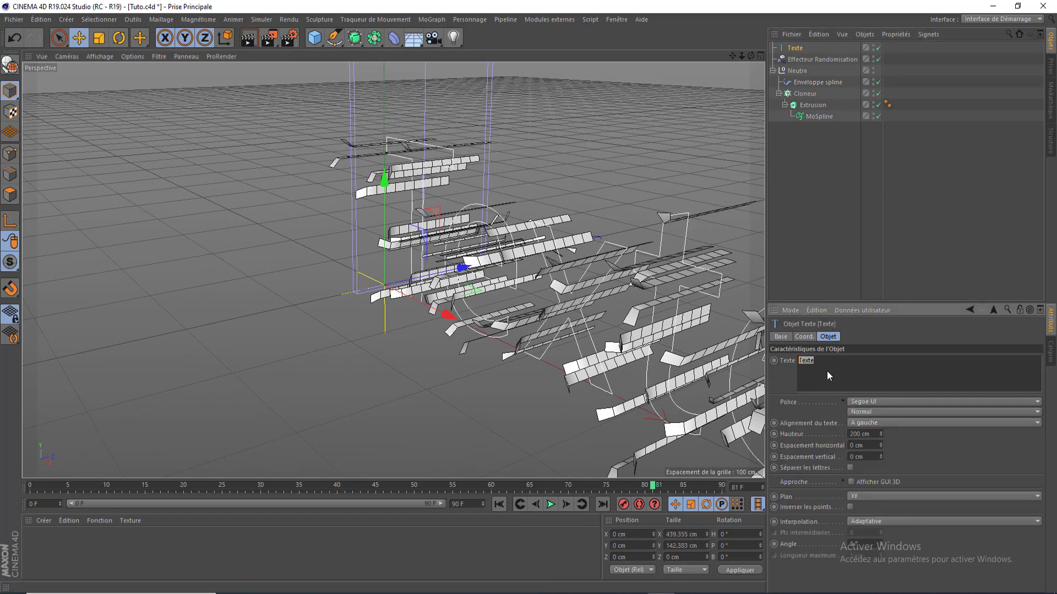
{"action": "type", "text": "TUTO"}
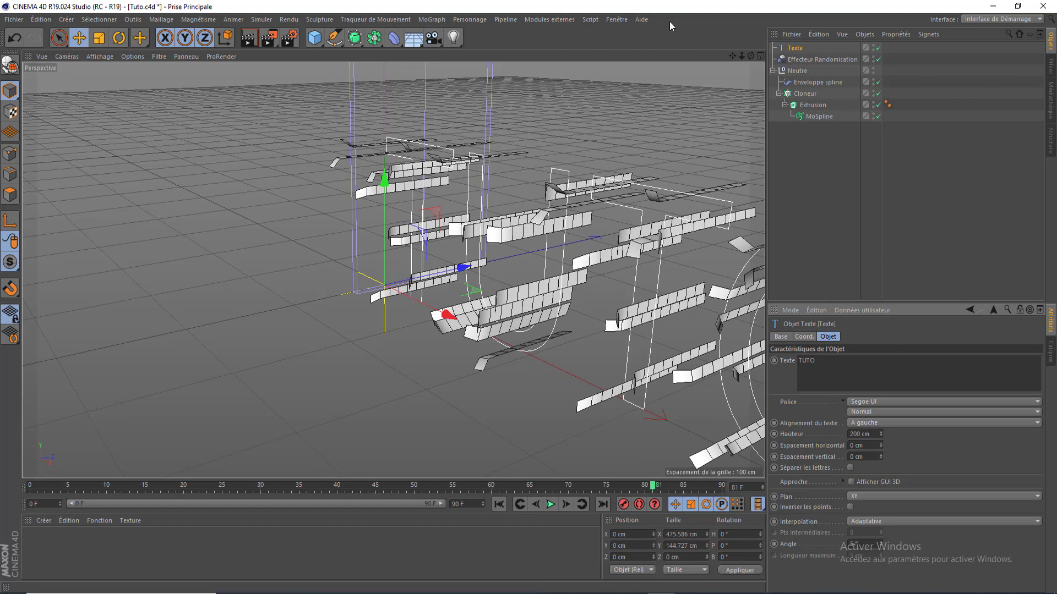
{"action": "left_click_drag", "start_coordinate": [733, 57], "coordinate": [582, 16]}
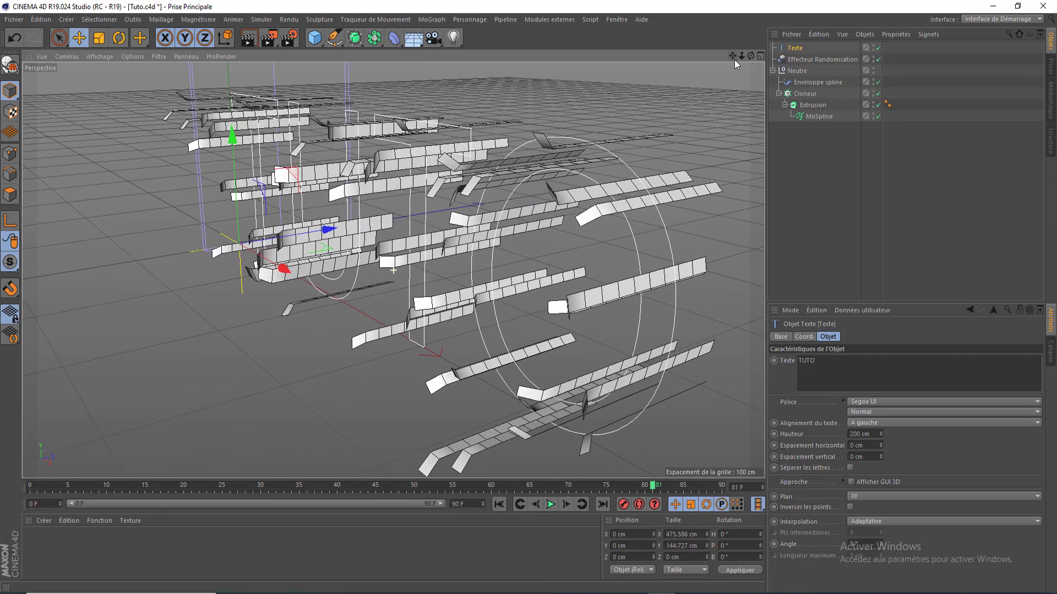
{"action": "left_click_drag", "start_coordinate": [750, 58], "coordinate": [688, 66]}
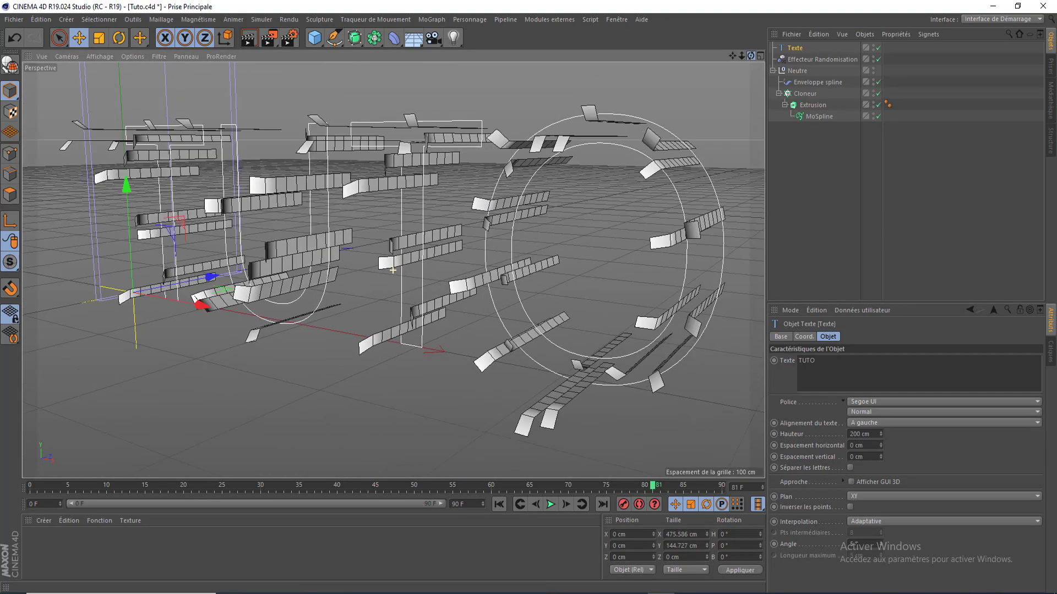
Set the Texte spline's font to Salutino.
{"action": "left_click", "coordinate": [864, 401]}
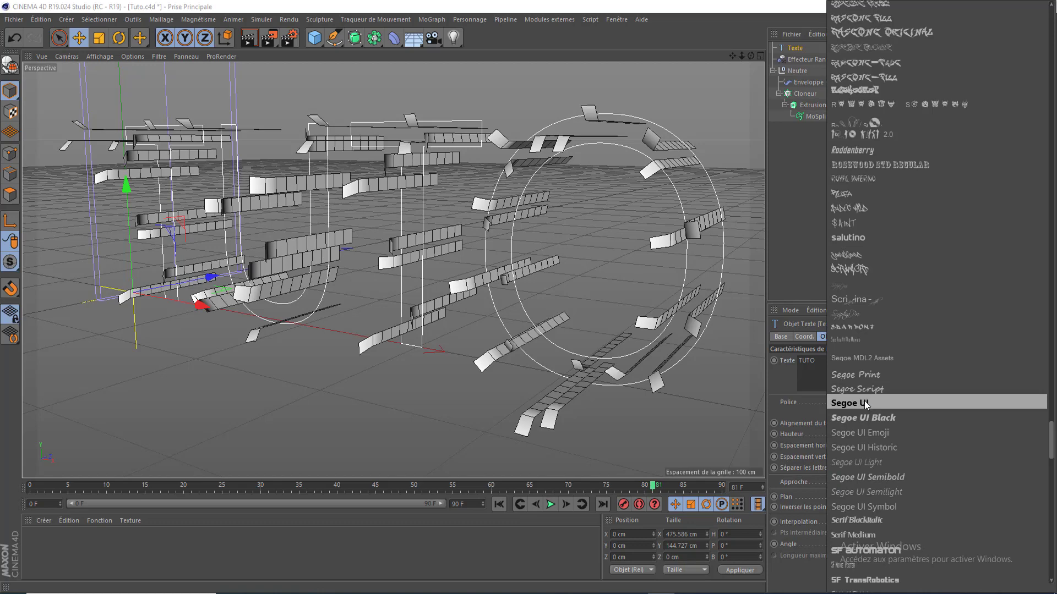
{"action": "left_click", "coordinate": [864, 239]}
{"action": "left_click_drag", "start_coordinate": [661, 120], "coordinate": [617, 128], "text": "alt"}
{"action": "left_click_drag", "start_coordinate": [732, 56], "coordinate": [677, 51]}
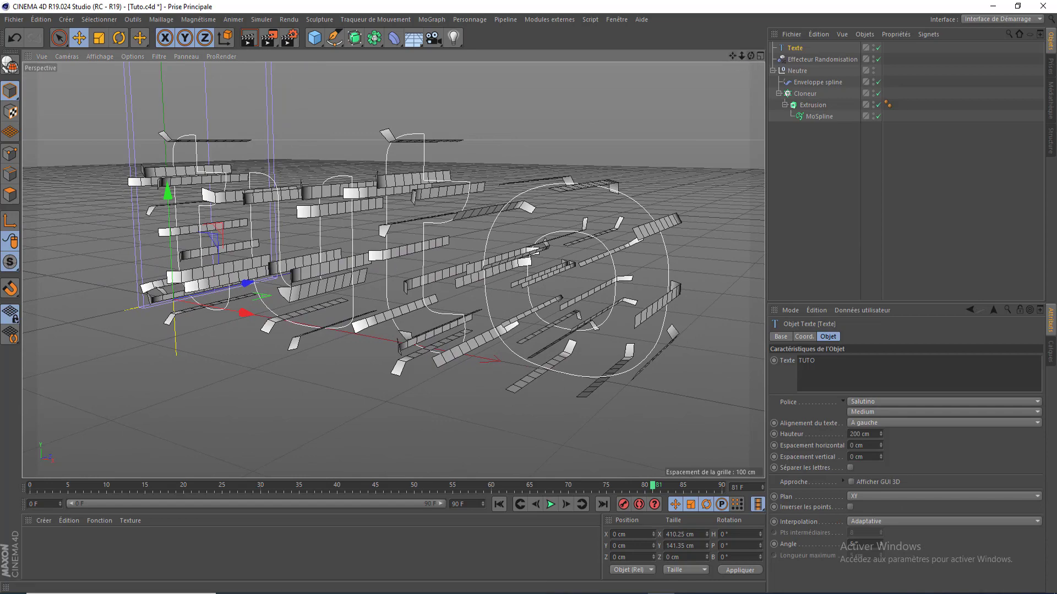
{"action": "mouse_move", "coordinate": [750, 56]}
{"action": "left_mouse_down"}
{"action": "mouse_move", "coordinate": [815, 48]}
{"action": "mouse_move", "coordinate": [710, 61]}
{"action": "mouse_move", "coordinate": [693, 83]}
{"action": "mouse_move", "coordinate": [716, 63]}
{"action": "mouse_move", "coordinate": [741, 62]}
{"action": "left_mouse_up"}
Set the Cloneur's P.Y to 20 cm and its Quantité to 39, after trying a quantity of 13.
{"action": "left_click", "coordinate": [805, 94]}
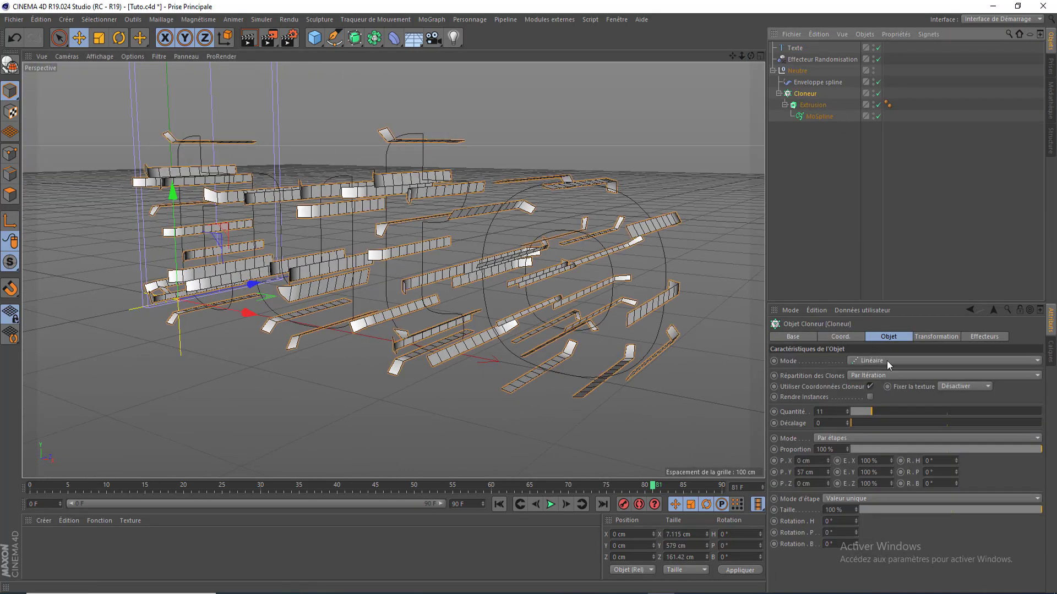
{"action": "mouse_move", "coordinate": [880, 412]}
{"action": "left_mouse_down"}
{"action": "mouse_move", "coordinate": [927, 413]}
{"action": "mouse_move", "coordinate": [875, 412]}
{"action": "left_mouse_up"}
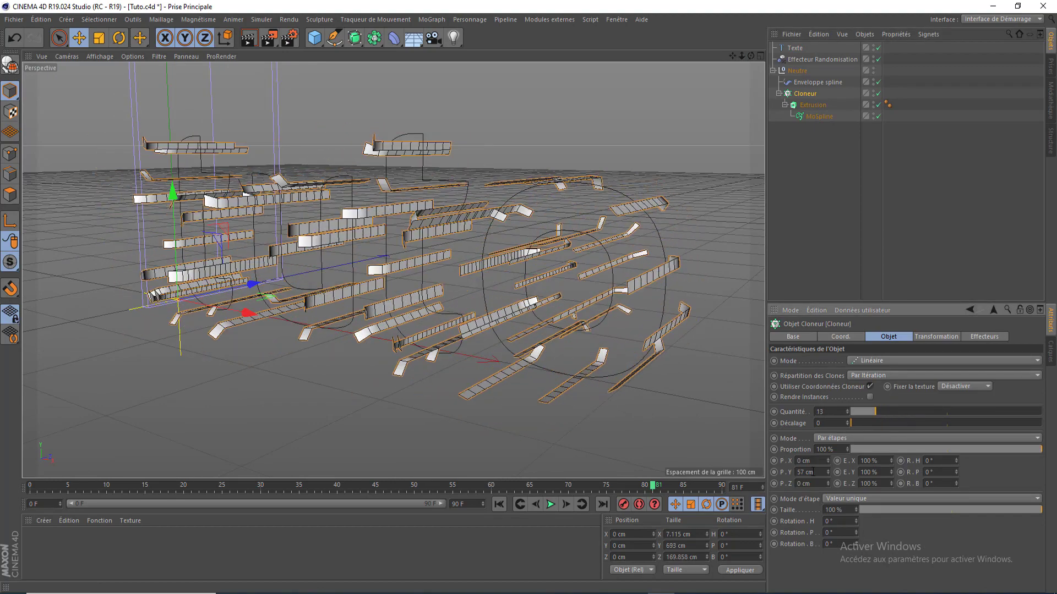
{"action": "left_click_drag", "start_coordinate": [826, 474], "coordinate": [744, 462]}
{"action": "type", "text": "20"}
{"action": "key", "text": "Return"}
{"action": "left_click_drag", "start_coordinate": [892, 410], "coordinate": [925, 410]}
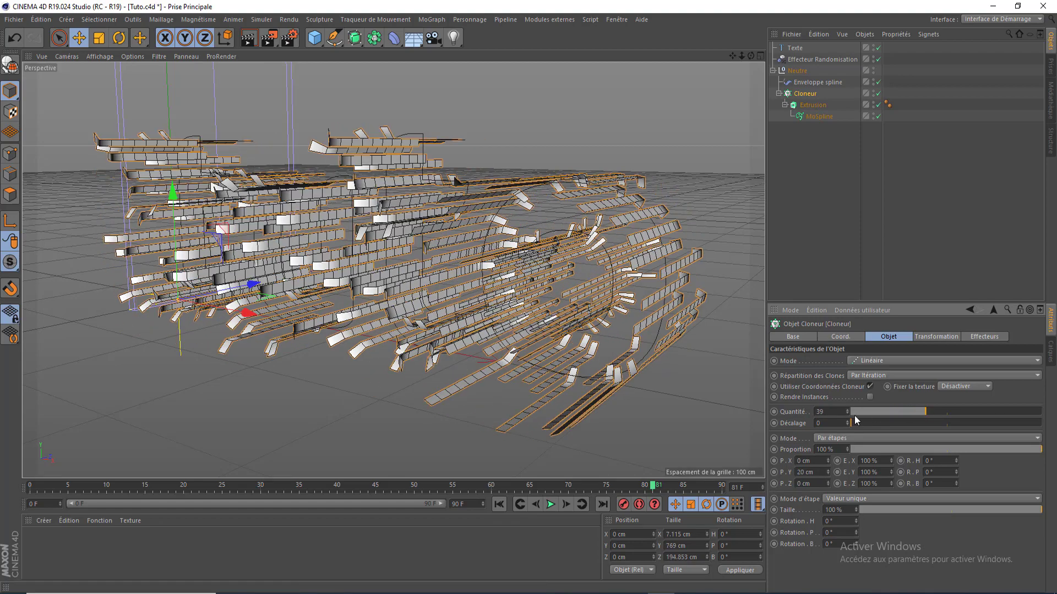
Set the Cloneur's P.Y spacing to 10 cm, after trying 110 cm.
{"action": "left_click_drag", "start_coordinate": [812, 474], "coordinate": [764, 471]}
{"action": "type", "text": "11"}
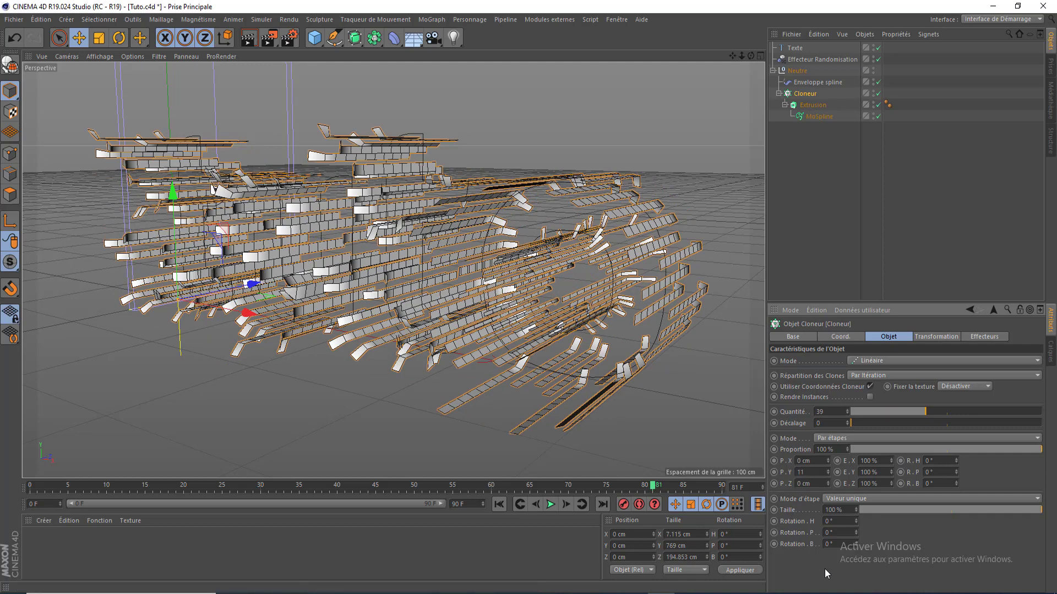
{"action": "type", "text": "0"}
{"action": "key", "text": "Return"}
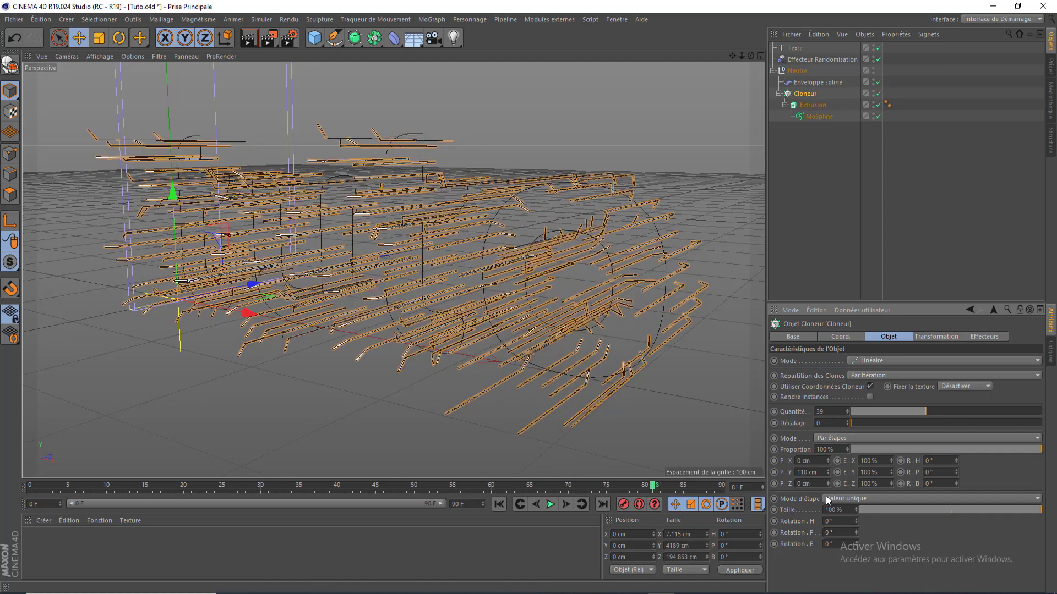
{"action": "type", "text": "10"}
{"action": "key", "text": "Return"}
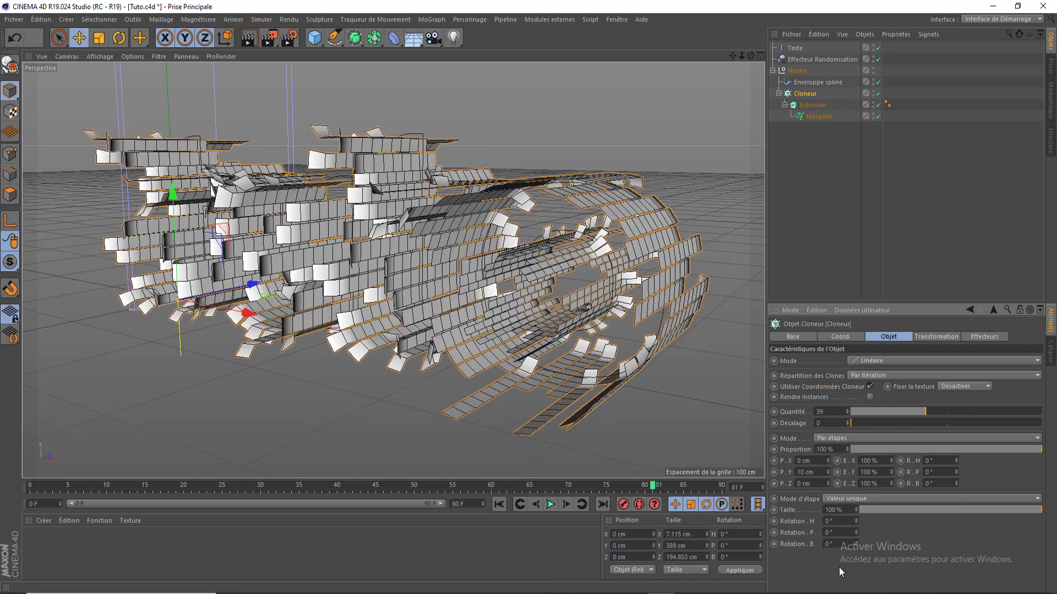
Set the Effecteur Randomisation's P.Z to 20 cm.
{"action": "mouse_move", "coordinate": [753, 56]}
{"action": "left_mouse_down"}
{"action": "mouse_move", "coordinate": [825, 56]}
{"action": "mouse_move", "coordinate": [727, 77]}
{"action": "mouse_move", "coordinate": [760, 80]}
{"action": "mouse_move", "coordinate": [737, 58]}
{"action": "left_mouse_up"}
{"action": "left_click", "coordinate": [802, 59]}
{"action": "left_click", "coordinate": [907, 337]}
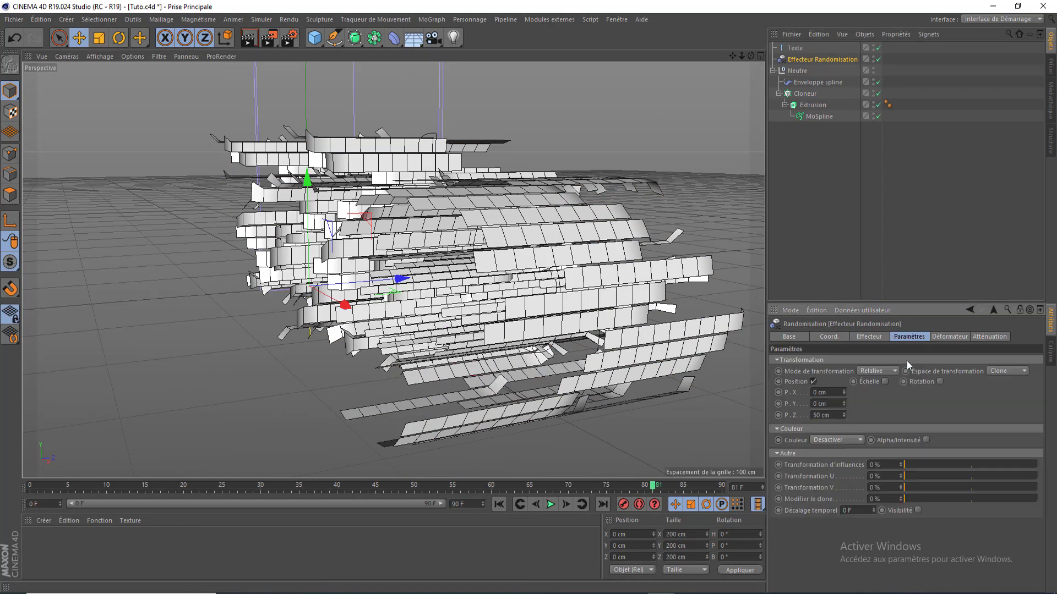
{"action": "left_click", "coordinate": [833, 416]}
{"action": "type", "text": "20"}
{"action": "key", "text": "Return"}
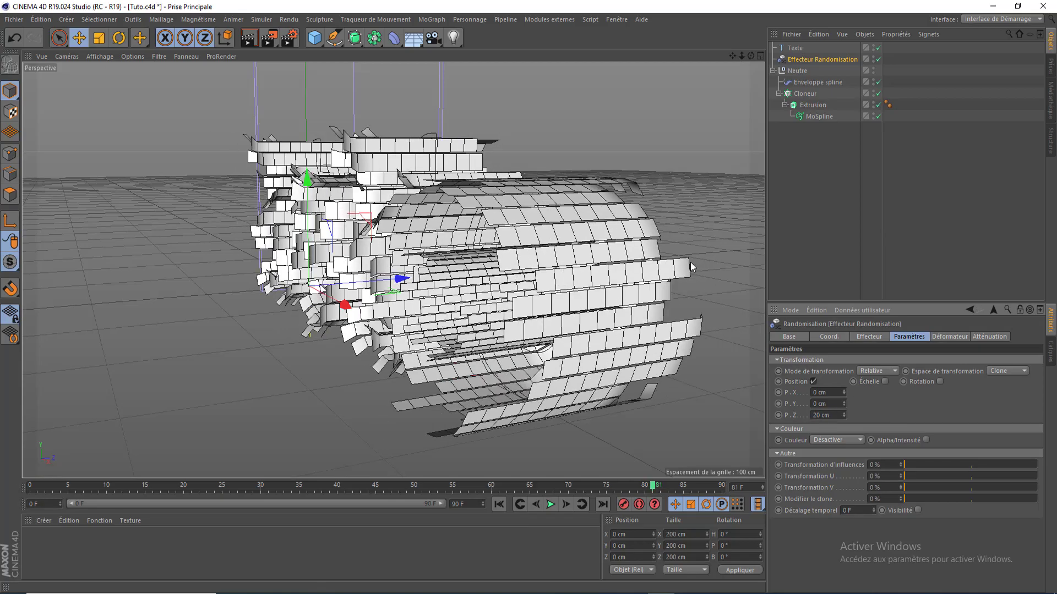
Play the strip animation from the first frame several times, checking the TUTO shape from different angles.
{"action": "left_click_drag", "start_coordinate": [750, 55], "coordinate": [770, 93]}
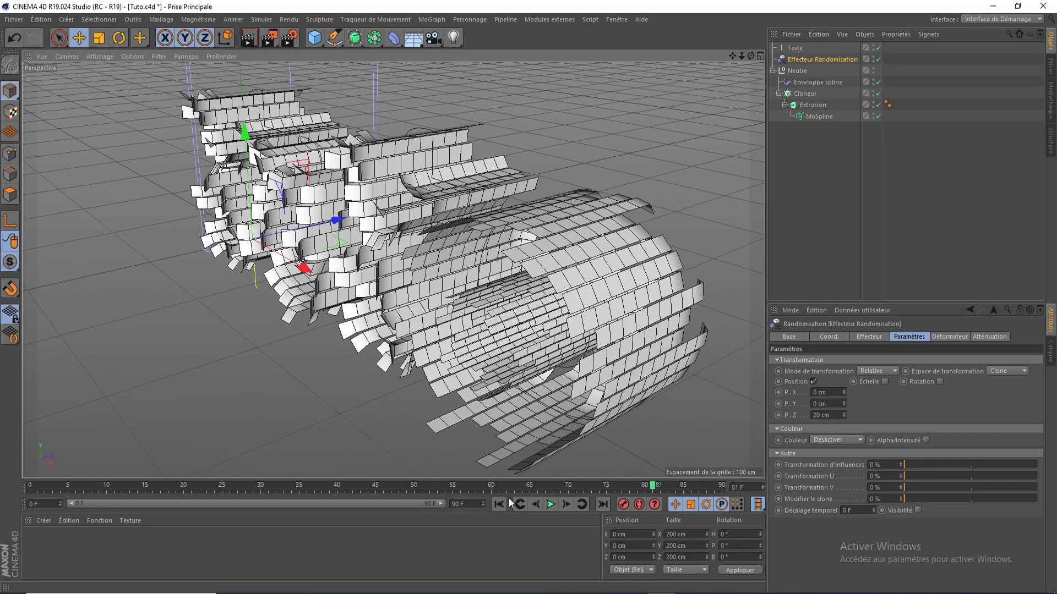
{"action": "left_click", "coordinate": [499, 504]}
{"action": "left_click", "coordinate": [550, 504]}
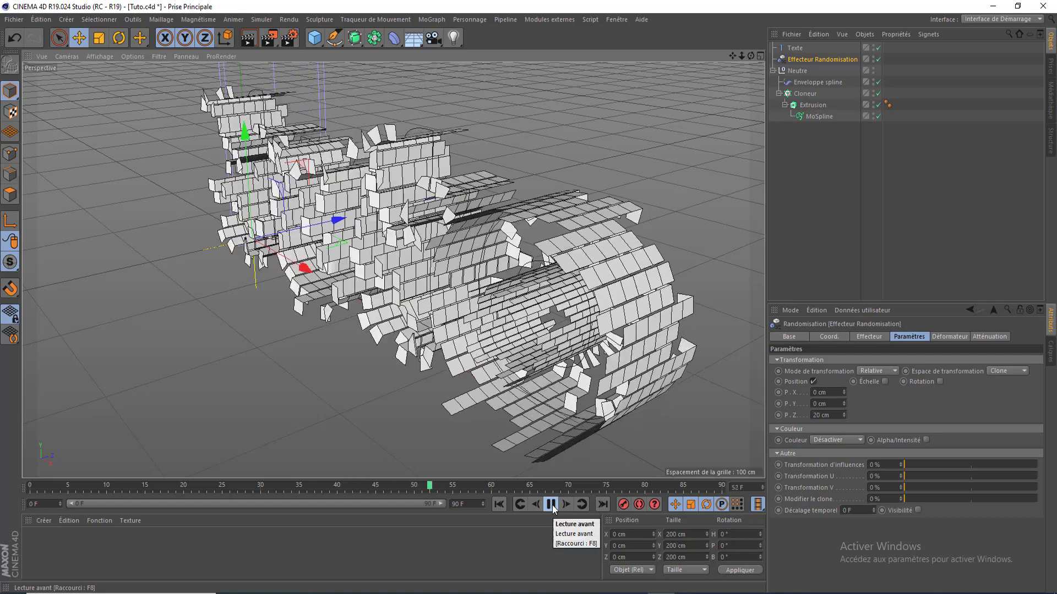
{"action": "left_click", "coordinate": [551, 504]}
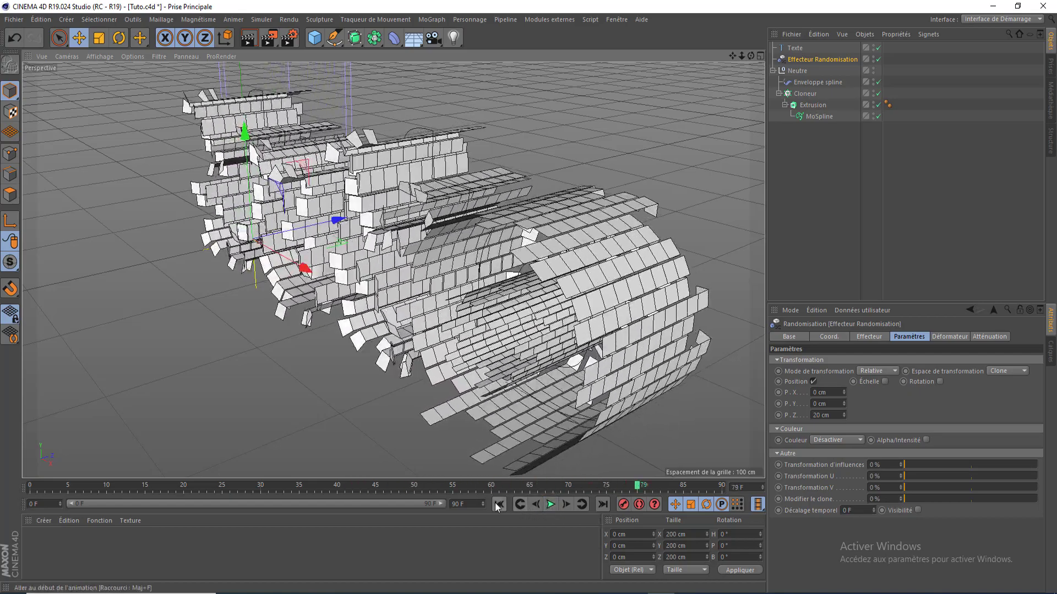
{"action": "left_click", "coordinate": [499, 505]}
{"action": "left_click", "coordinate": [551, 504]}
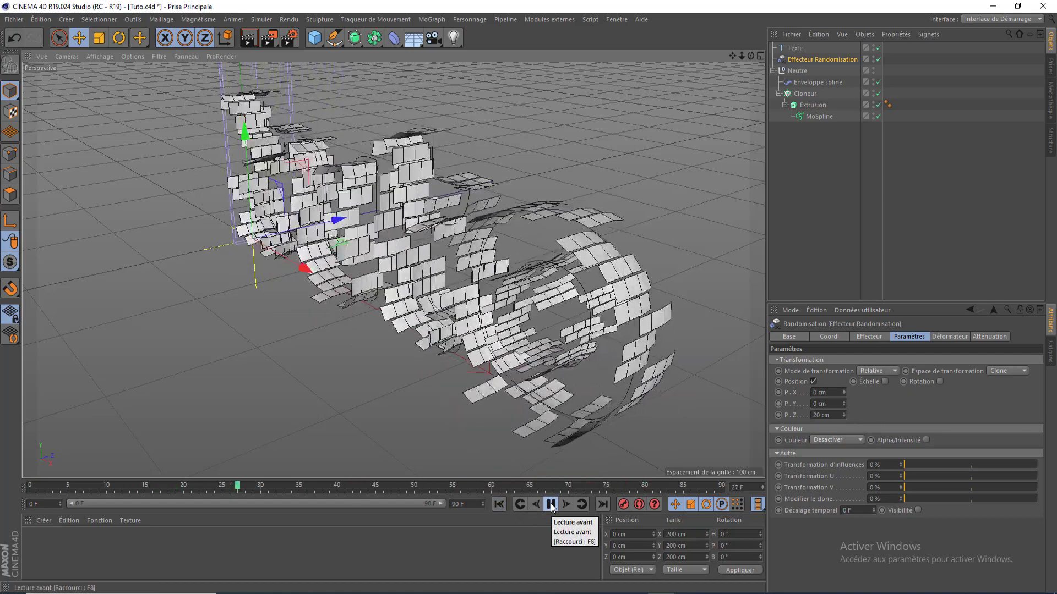
{"action": "left_click", "coordinate": [550, 504]}
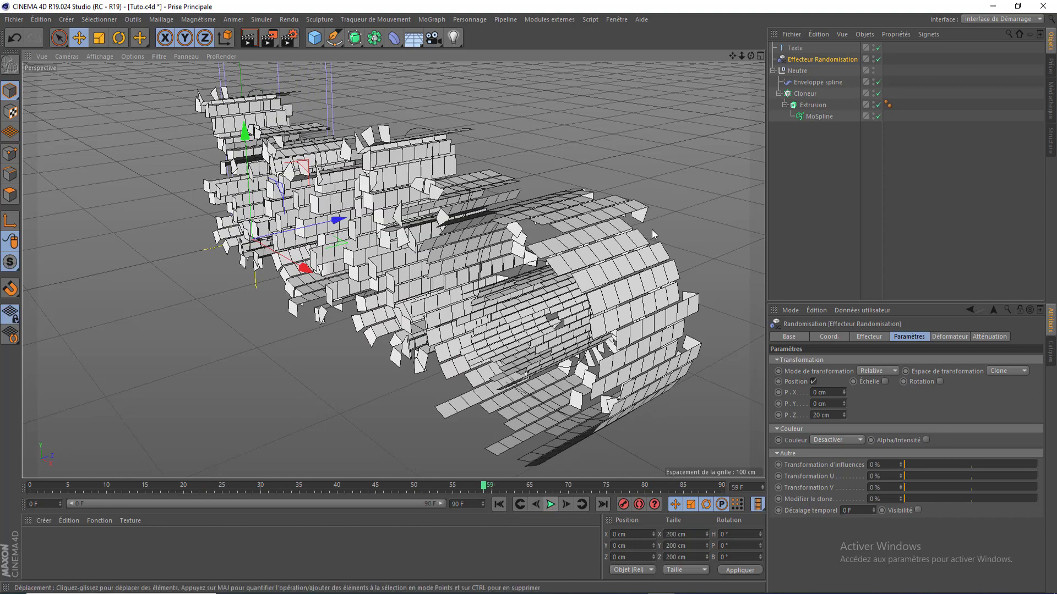
{"action": "mouse_move", "coordinate": [727, 160]}
{"action": "left_mouse_down", "text": "alt"}
{"action": "mouse_move", "coordinate": [495, 127]}
{"action": "mouse_move", "coordinate": [726, 159]}
{"action": "left_mouse_up", "text": "alt"}
{"action": "left_click", "coordinate": [499, 504]}
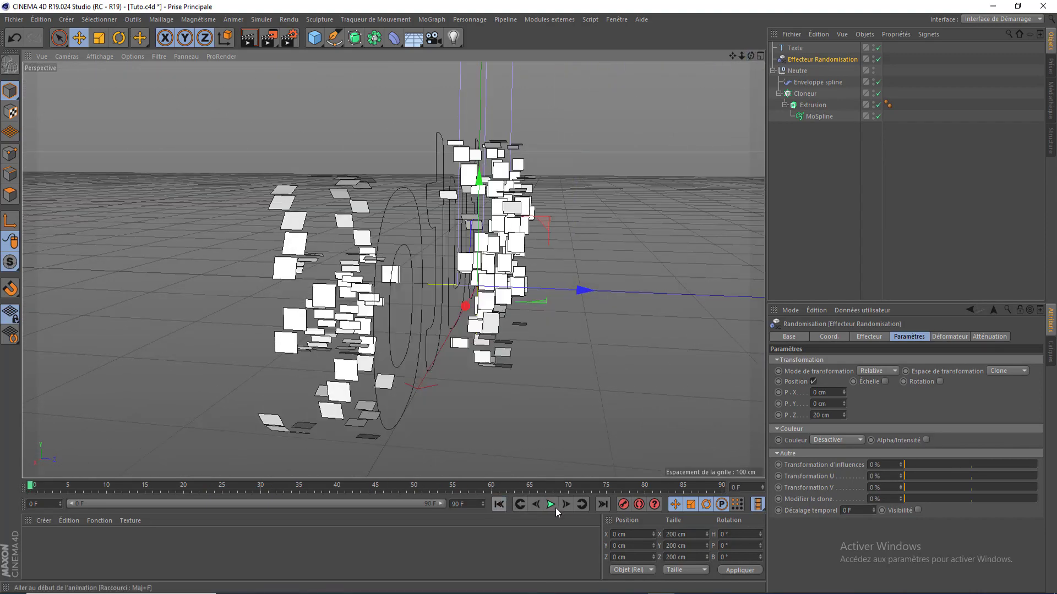
{"action": "left_click", "coordinate": [551, 504]}
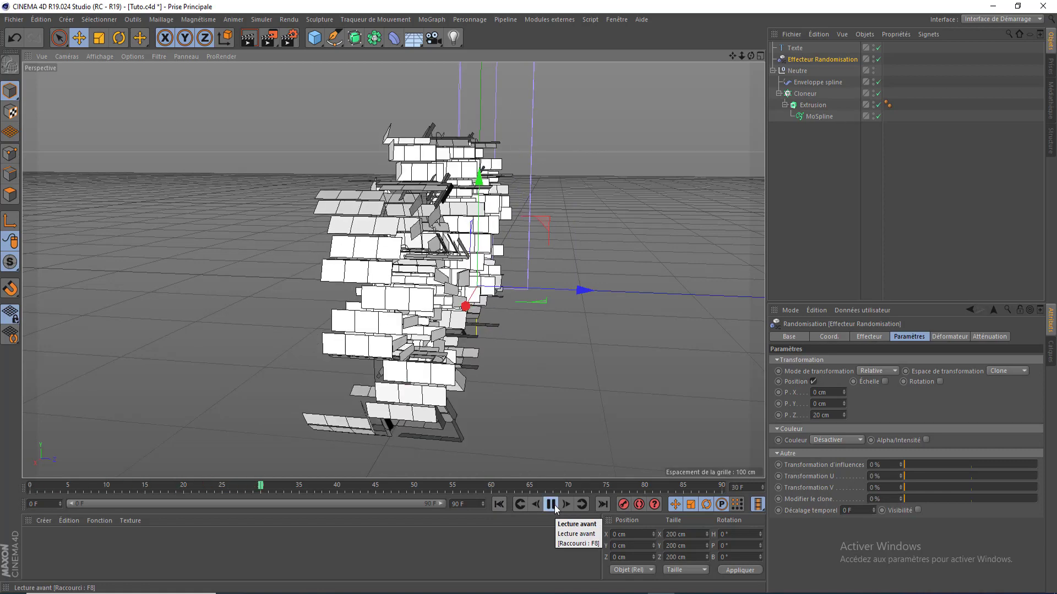
{"action": "left_click", "coordinate": [551, 504]}
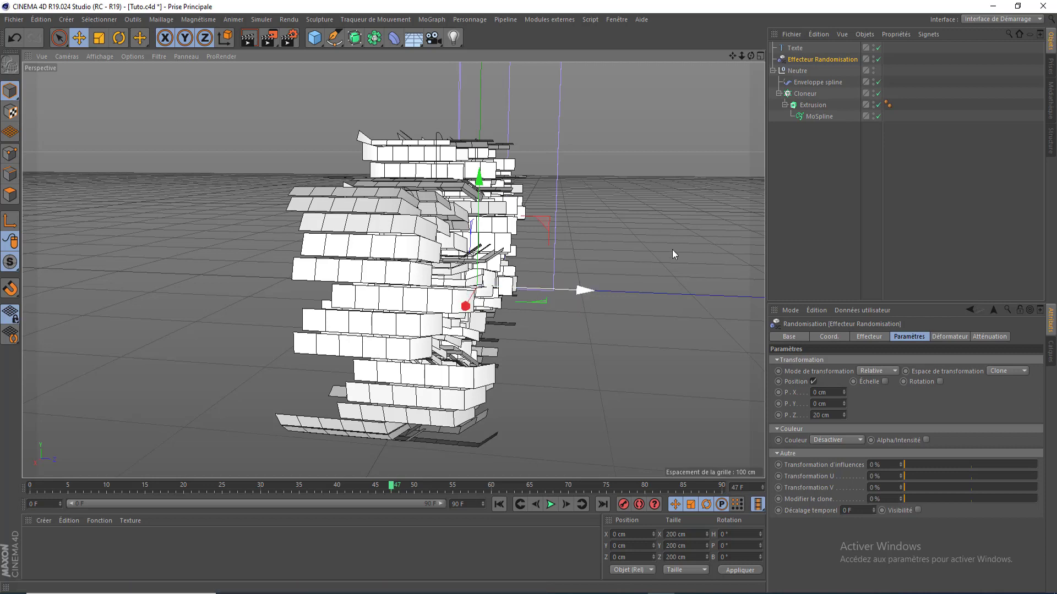
Set the Enveloppe spline deformer's Axe to -Y.
{"action": "left_click", "coordinate": [817, 81]}
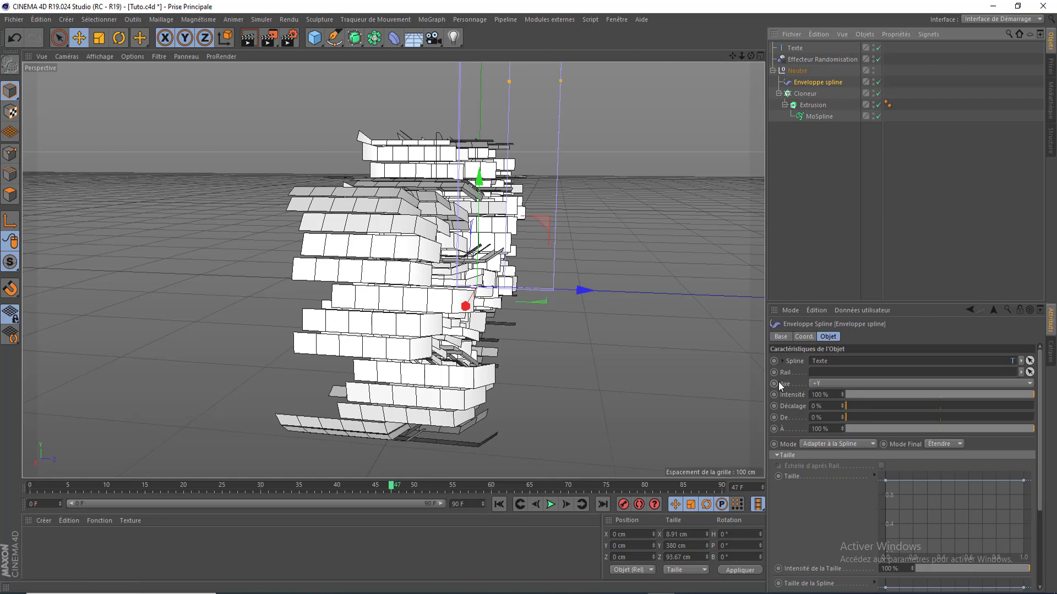
{"action": "left_click", "coordinate": [820, 383]}
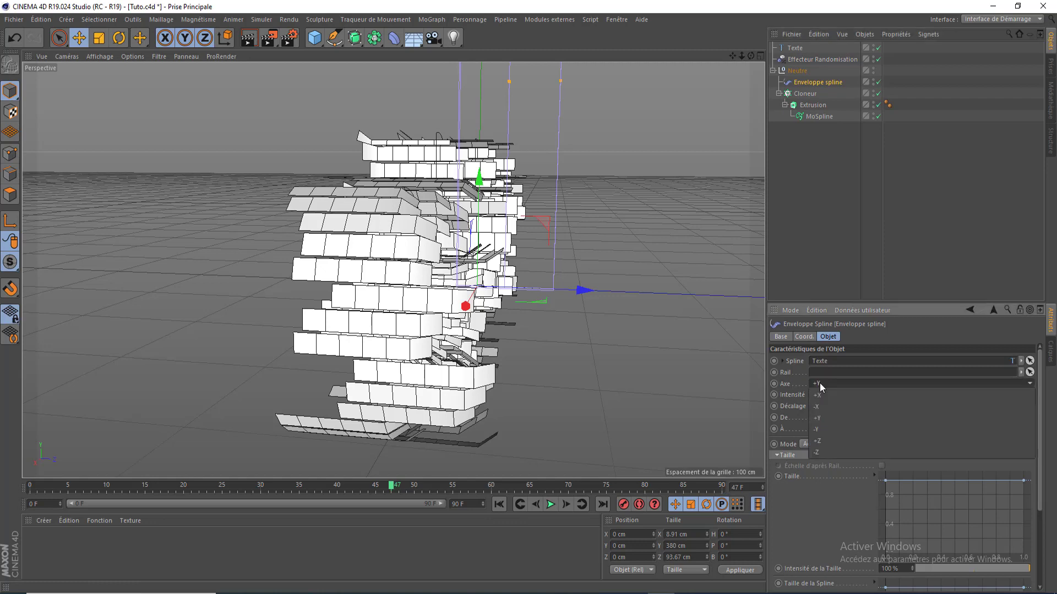
{"action": "left_click", "coordinate": [827, 427]}
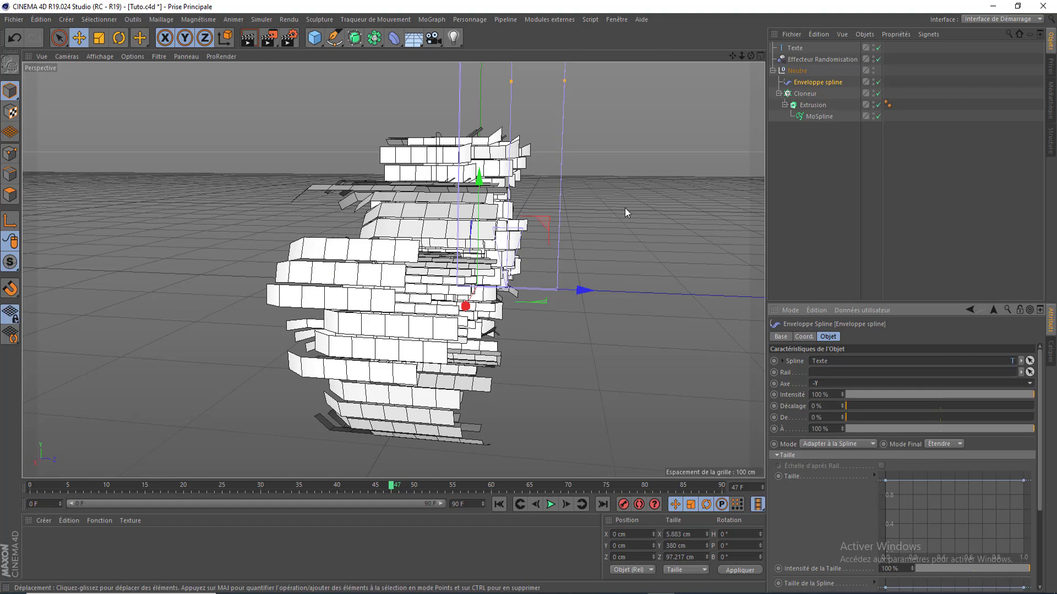
Examine the reoriented strips at an angle by playing the animation from the first frame.
{"action": "mouse_move", "coordinate": [752, 56]}
{"action": "left_mouse_down"}
{"action": "mouse_move", "coordinate": [661, 63]}
{"action": "mouse_move", "coordinate": [738, 55]}
{"action": "mouse_move", "coordinate": [514, 322]}
{"action": "left_mouse_up"}
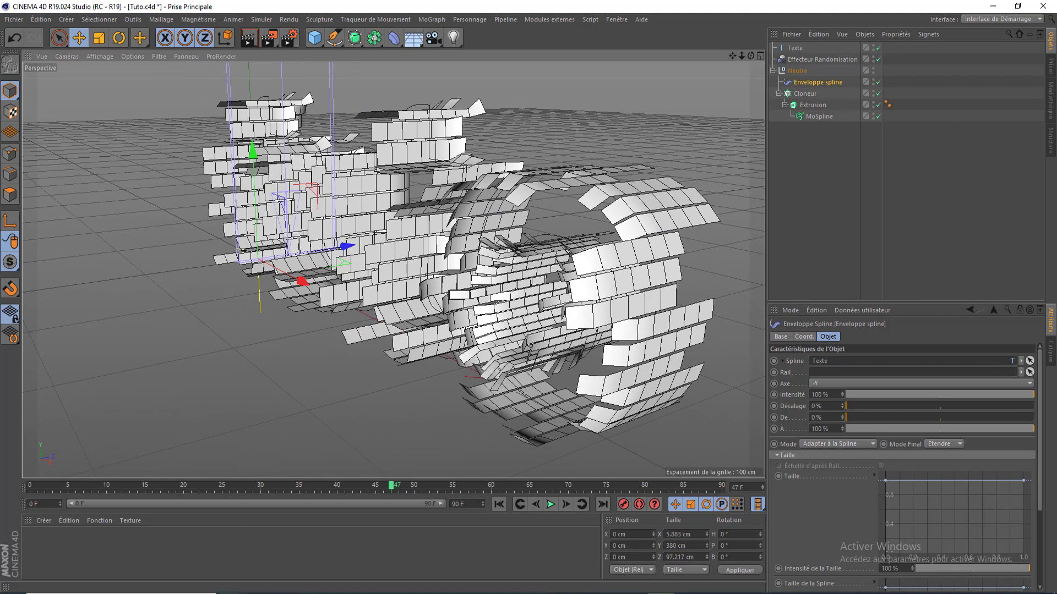
{"action": "left_click", "coordinate": [498, 504]}
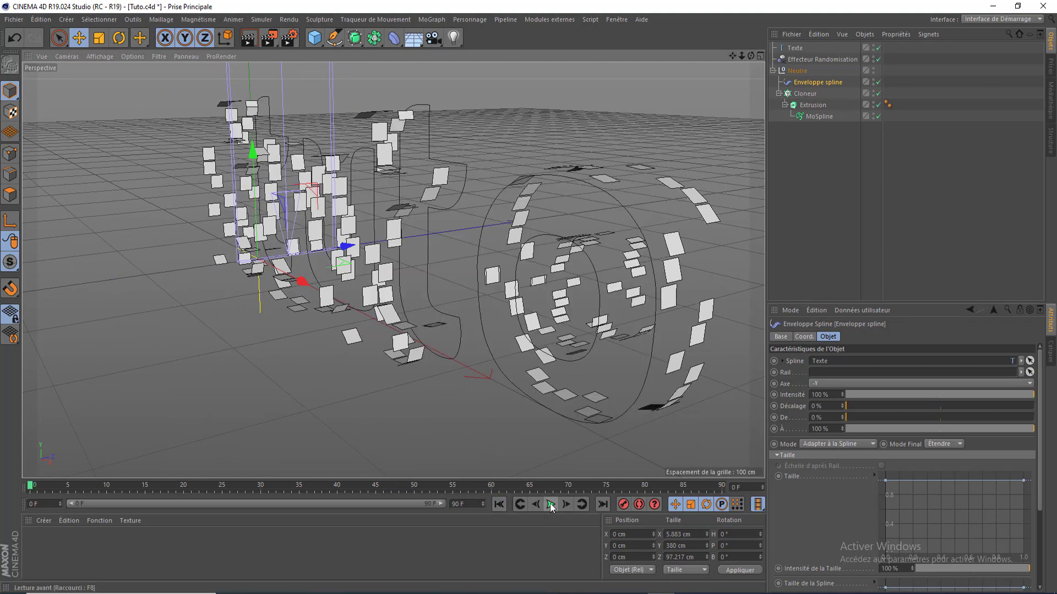
{"action": "left_click", "coordinate": [551, 504]}
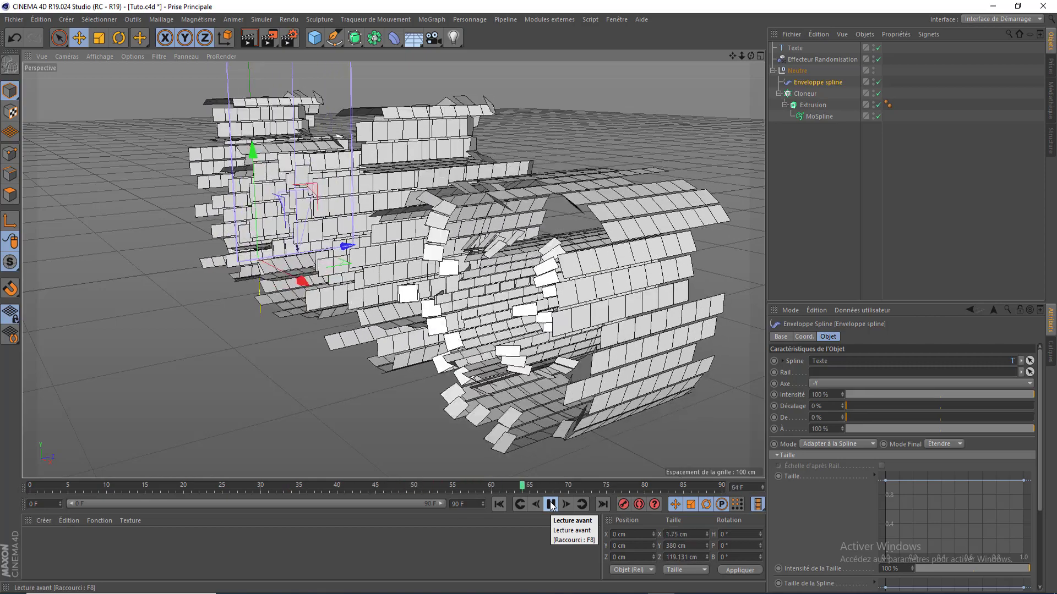
{"action": "left_click", "coordinate": [551, 504]}
{"action": "left_click", "coordinate": [551, 504]}
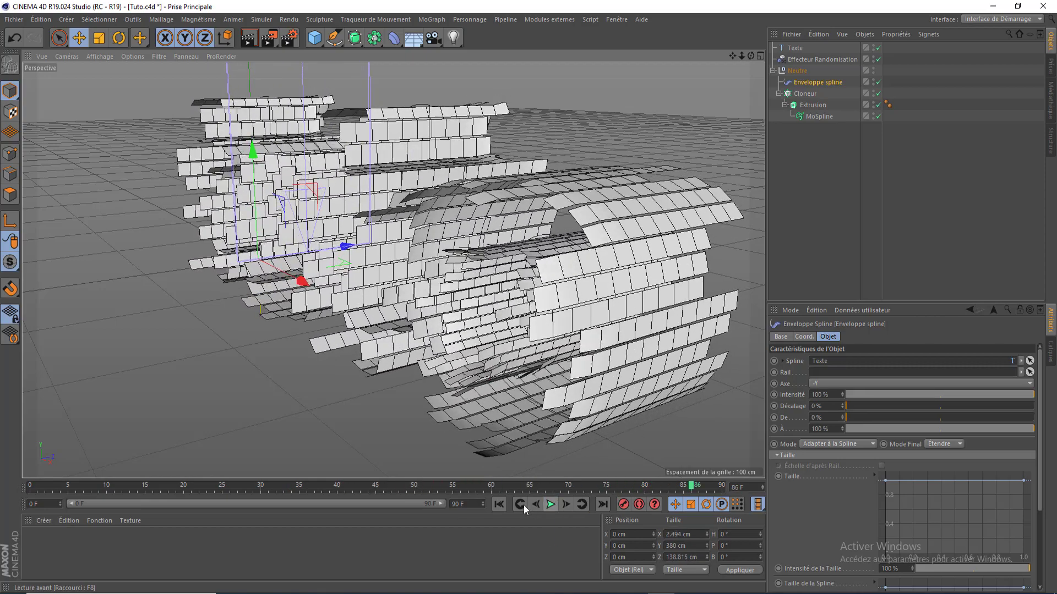
{"action": "left_click", "coordinate": [552, 505]}
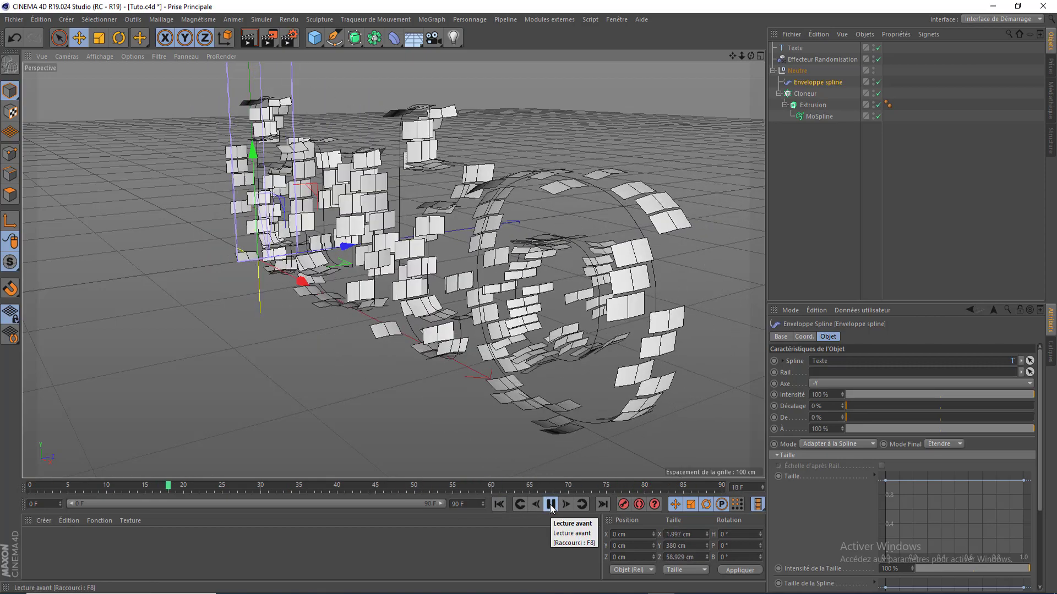
{"action": "left_click", "coordinate": [551, 504]}
Set the Texte spline's font to Roddenberry and render a preview of the lettering in the viewport.
{"action": "left_click", "coordinate": [819, 117]}
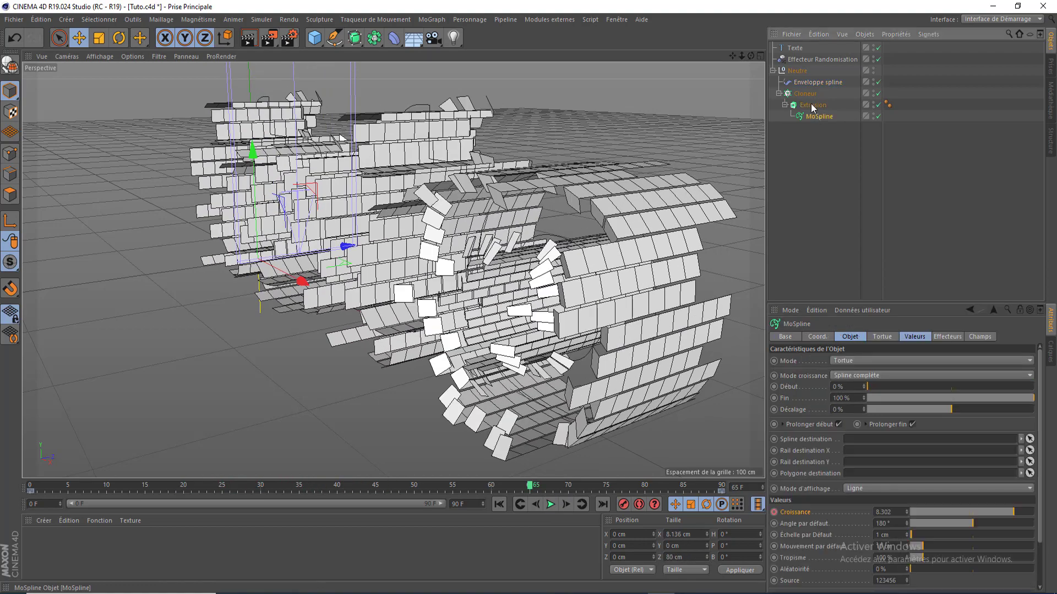
{"action": "left_click", "coordinate": [795, 48]}
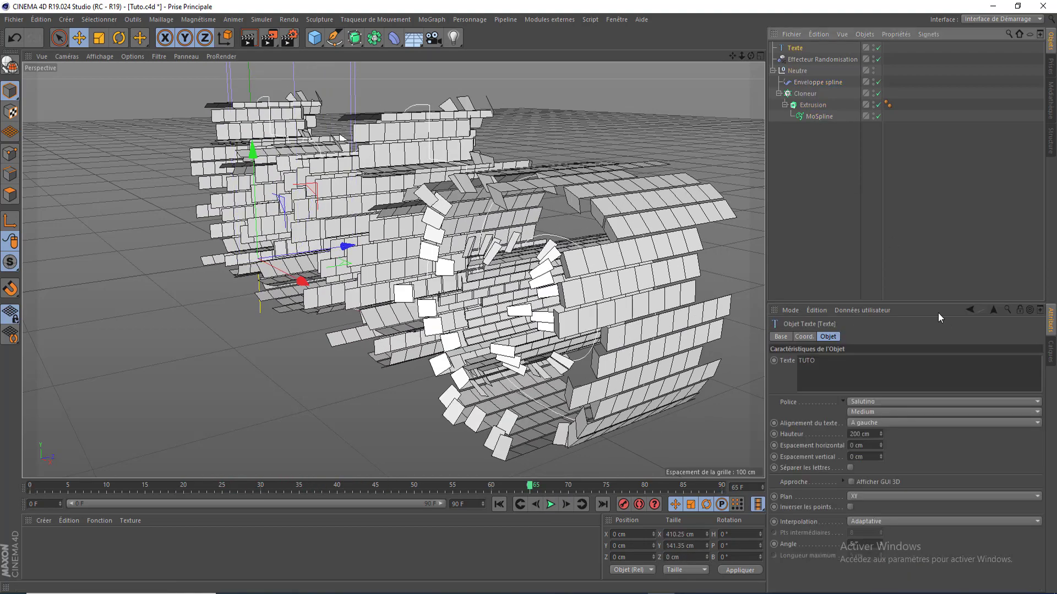
{"action": "left_click", "coordinate": [883, 401]}
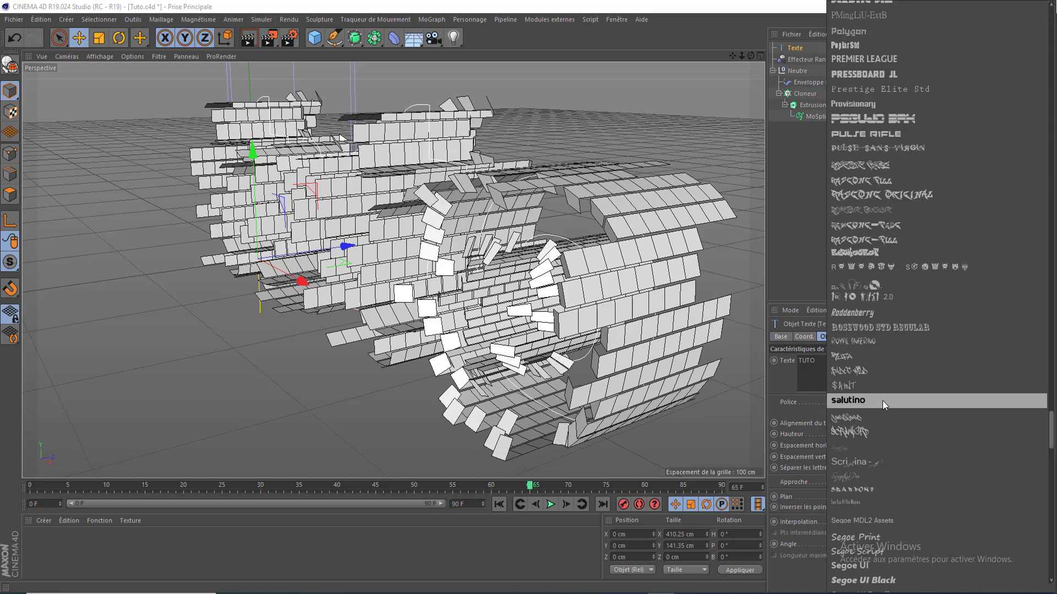
{"action": "left_click", "coordinate": [858, 312]}
{"action": "scroll", "coordinate": [561, 179], "scroll_direction": "down", "scroll_amount": 1}
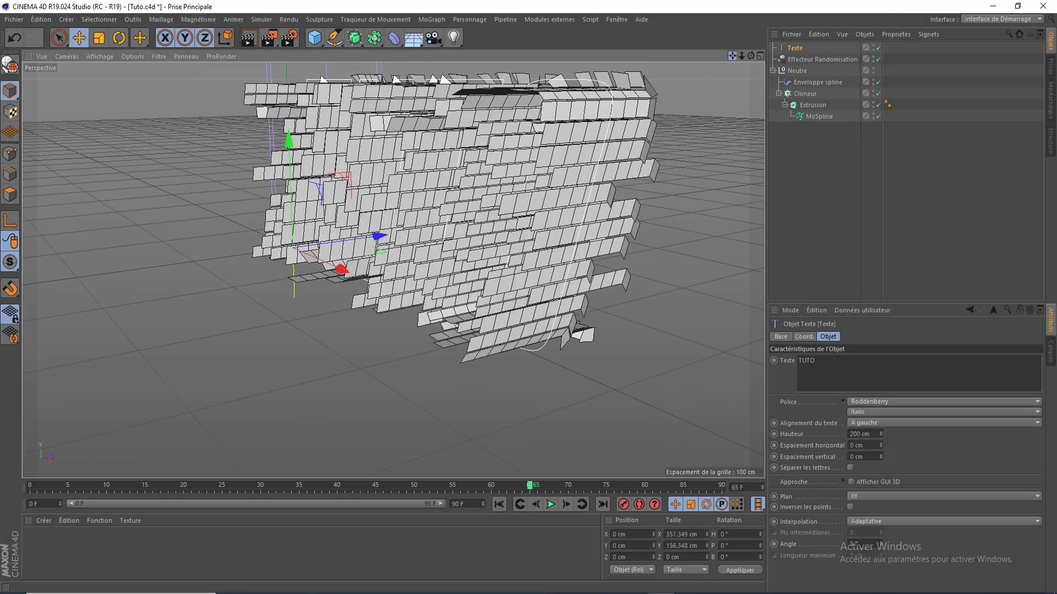
{"action": "left_click_drag", "start_coordinate": [750, 56], "coordinate": [813, 59]}
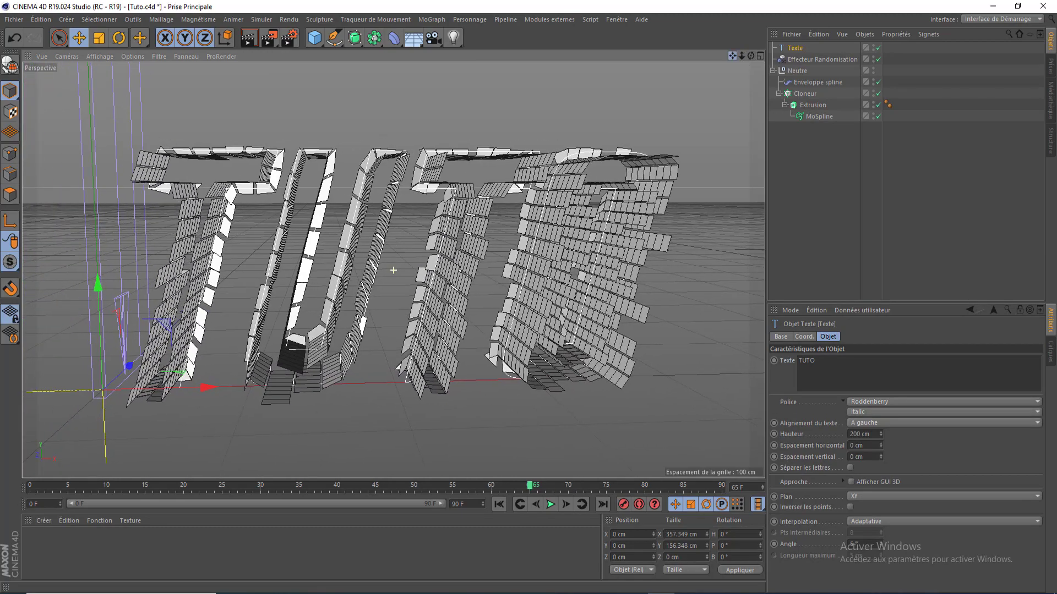
{"action": "left_click", "coordinate": [256, 42]}
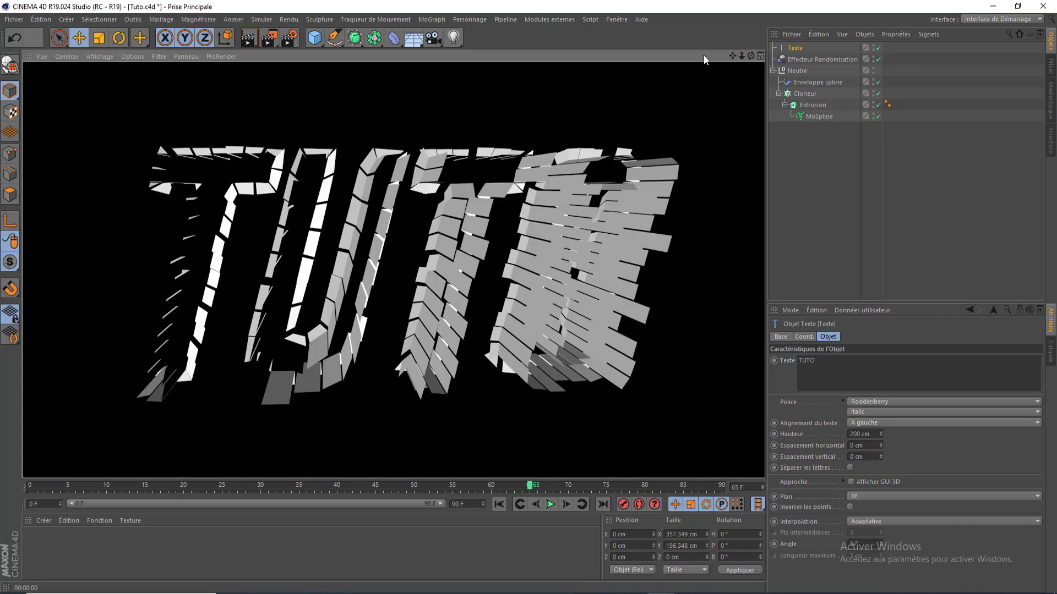
{"action": "left_click_drag", "start_coordinate": [750, 56], "coordinate": [743, 55]}
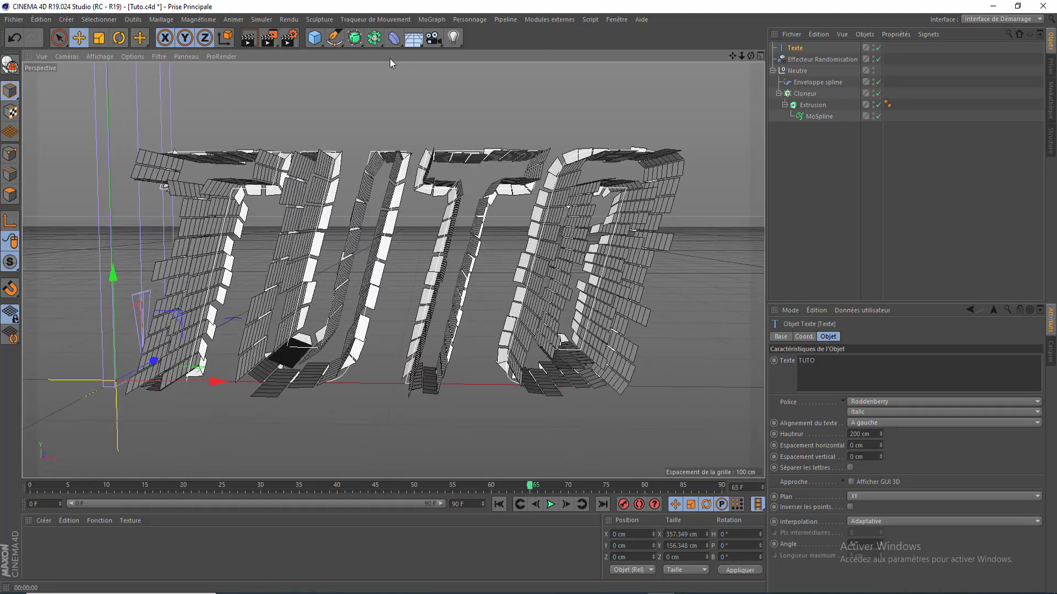
Add a Fleur spline and assign it as the Enveloppe spline's Spline in place of Texte.
{"action": "left_click", "coordinate": [336, 40]}
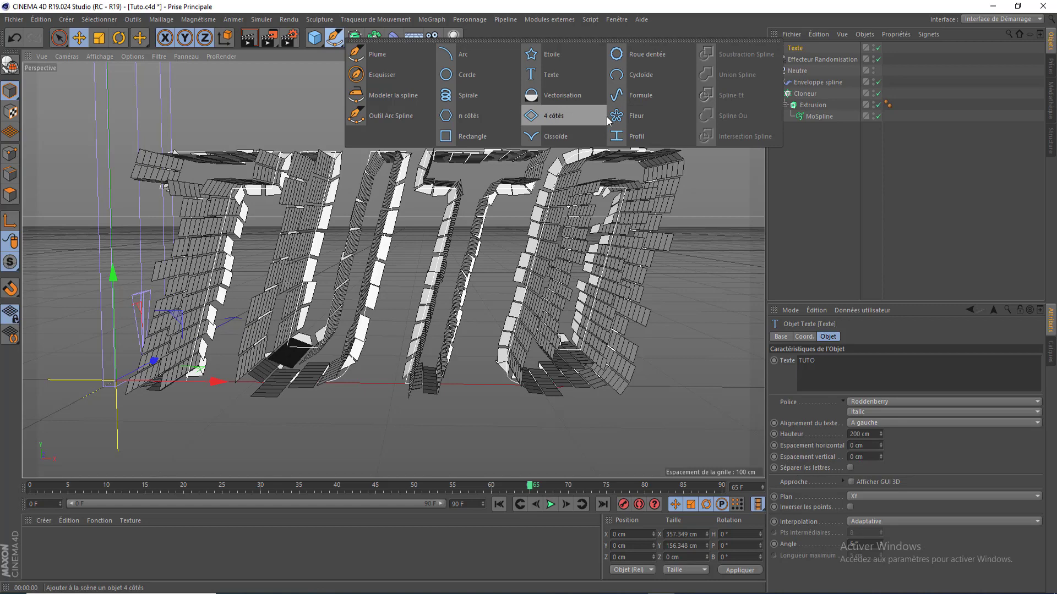
{"action": "left_click", "coordinate": [621, 116]}
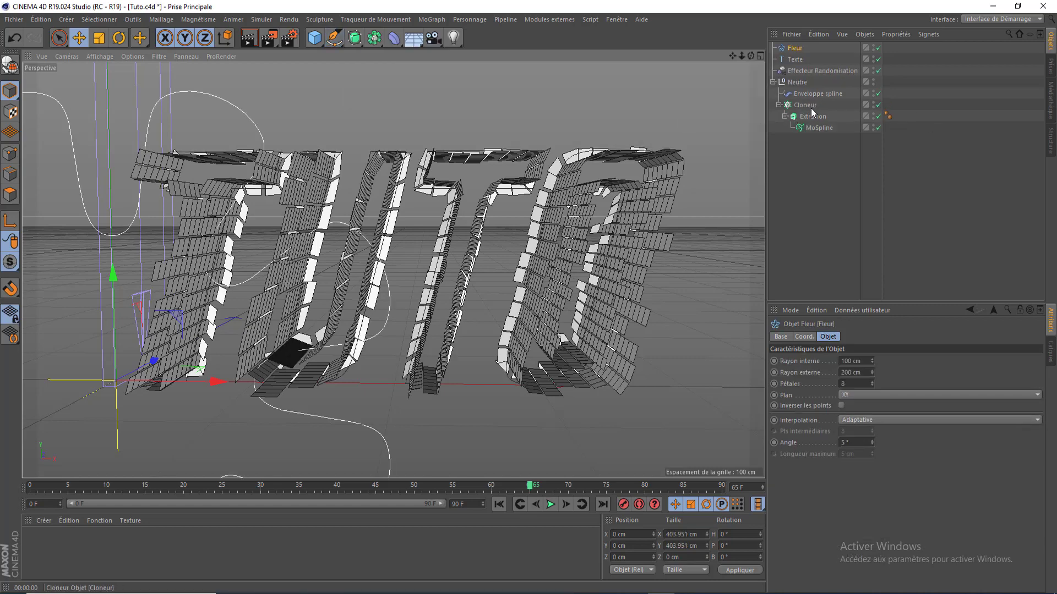
{"action": "left_click", "coordinate": [815, 94]}
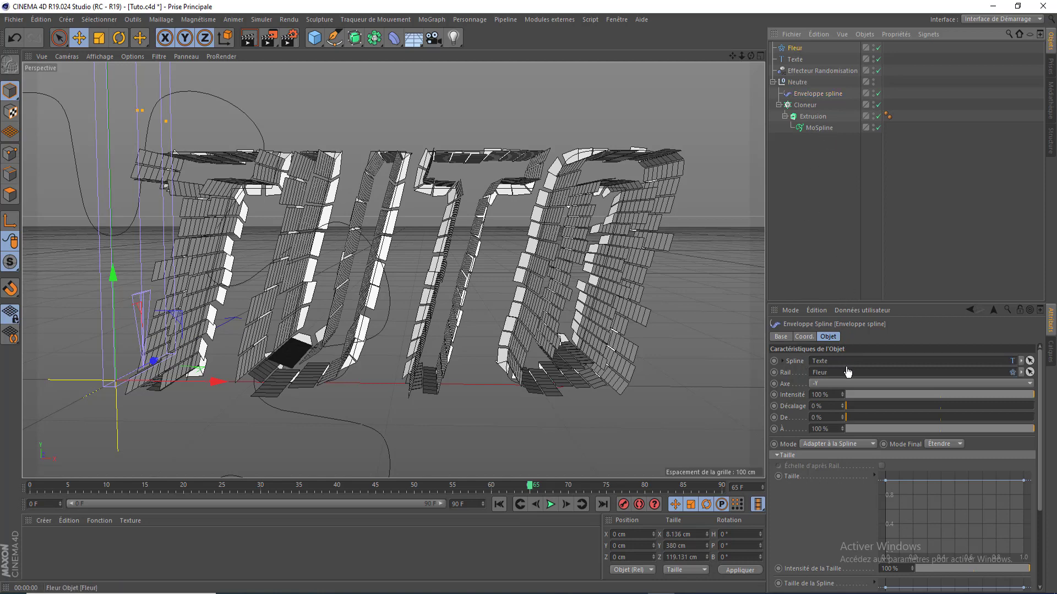
{"action": "scroll", "coordinate": [595, 72], "scroll_direction": "down", "scroll_amount": 3}
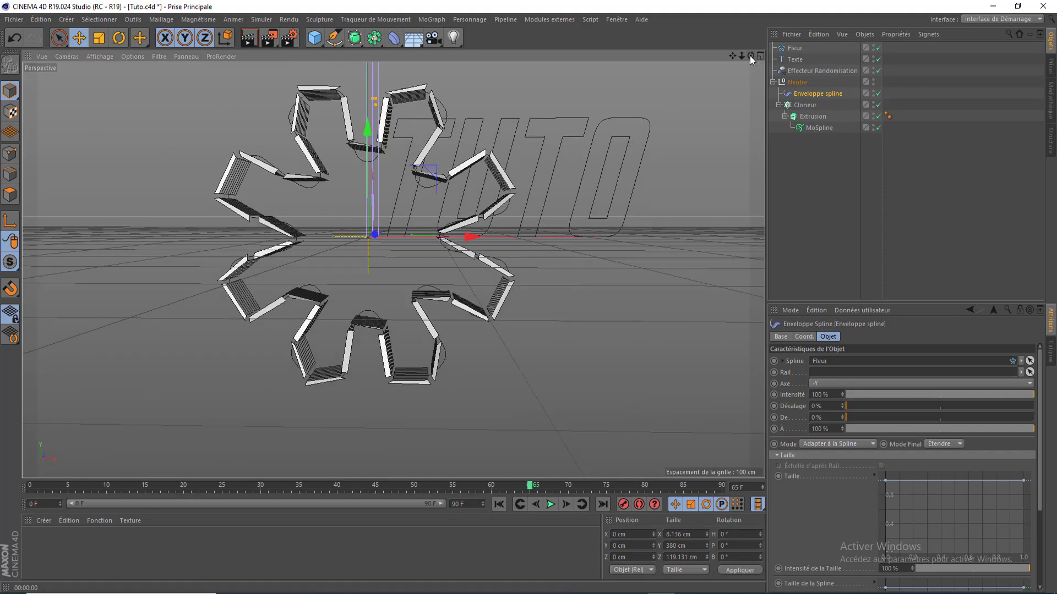
Play the flower-shaped strip animation from the first frame to check how it unfolds.
{"action": "mouse_move", "coordinate": [750, 55]}
{"action": "left_mouse_down"}
{"action": "mouse_move", "coordinate": [707, 69]}
{"action": "mouse_move", "coordinate": [765, 51]}
{"action": "mouse_move", "coordinate": [743, 58]}
{"action": "left_mouse_up"}
{"action": "left_click", "coordinate": [499, 504]}
{"action": "left_click", "coordinate": [550, 504]}
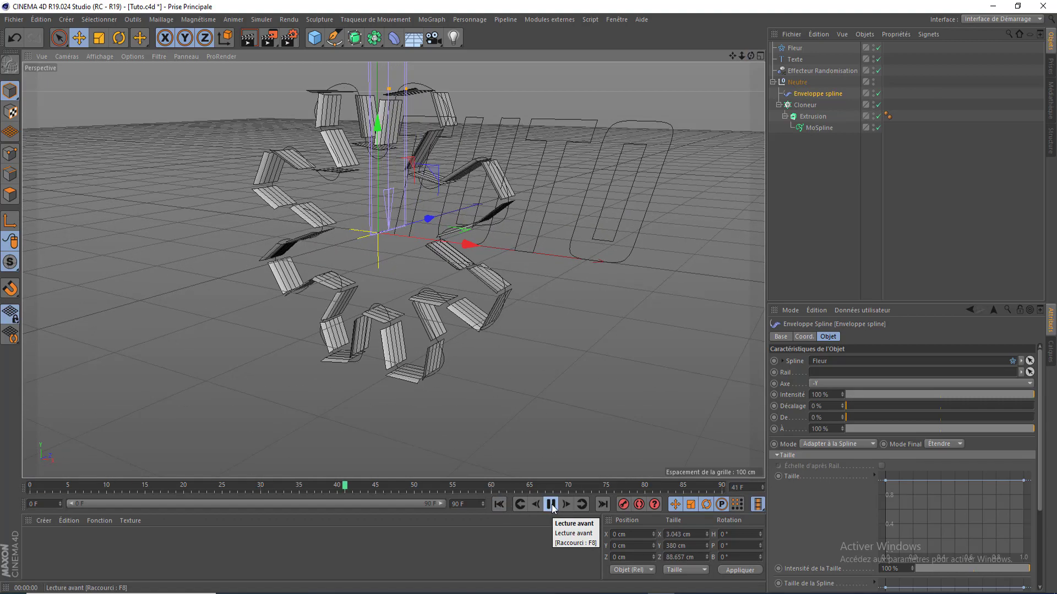
{"action": "left_click", "coordinate": [550, 504]}
Set the Cloneur's Quantité to 58 and render a preview of the flower in the viewport.
{"action": "scroll", "coordinate": [403, 238], "scroll_direction": "up", "scroll_amount": 2}
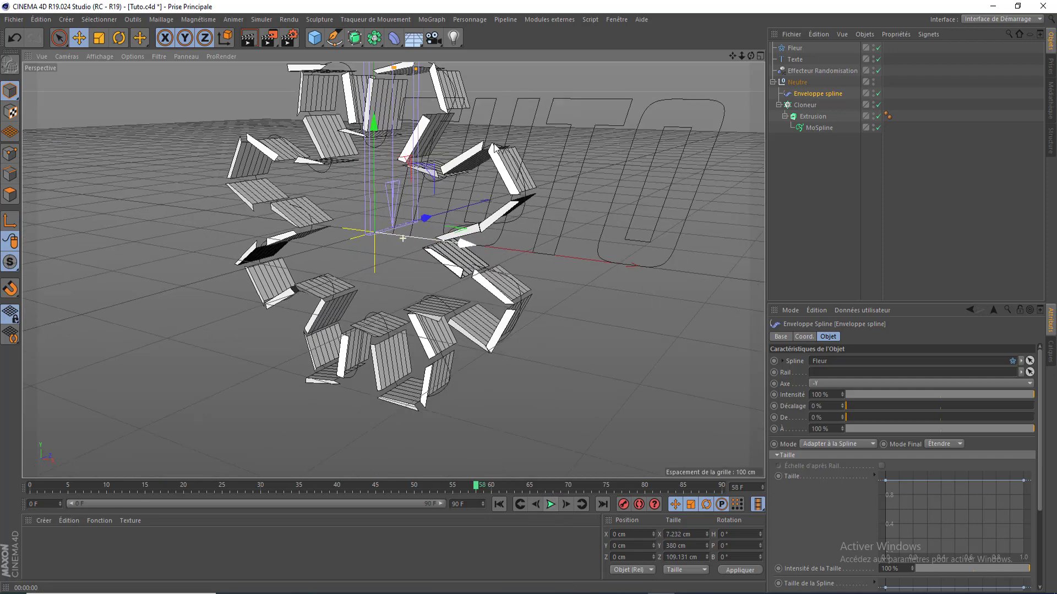
{"action": "left_click_drag", "start_coordinate": [733, 55], "coordinate": [765, 64]}
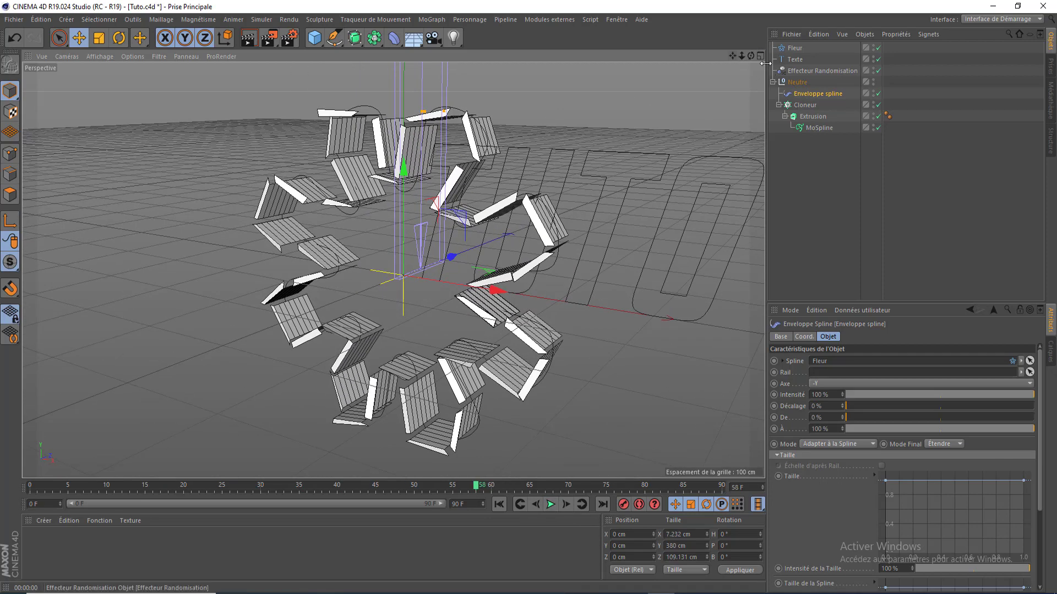
{"action": "left_click", "coordinate": [800, 107]}
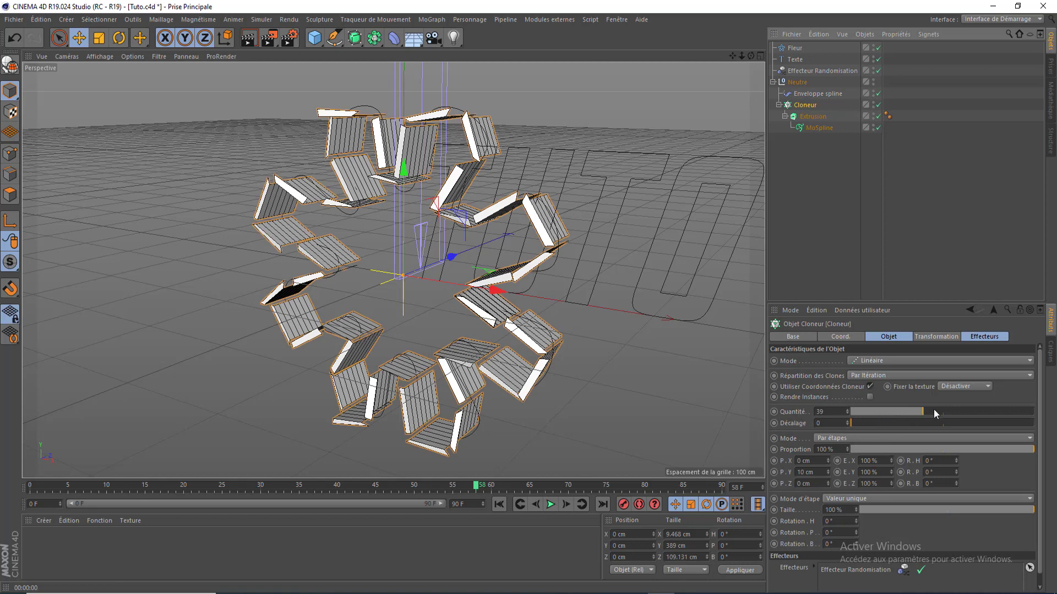
{"action": "left_click_drag", "start_coordinate": [934, 410], "coordinate": [959, 410]}
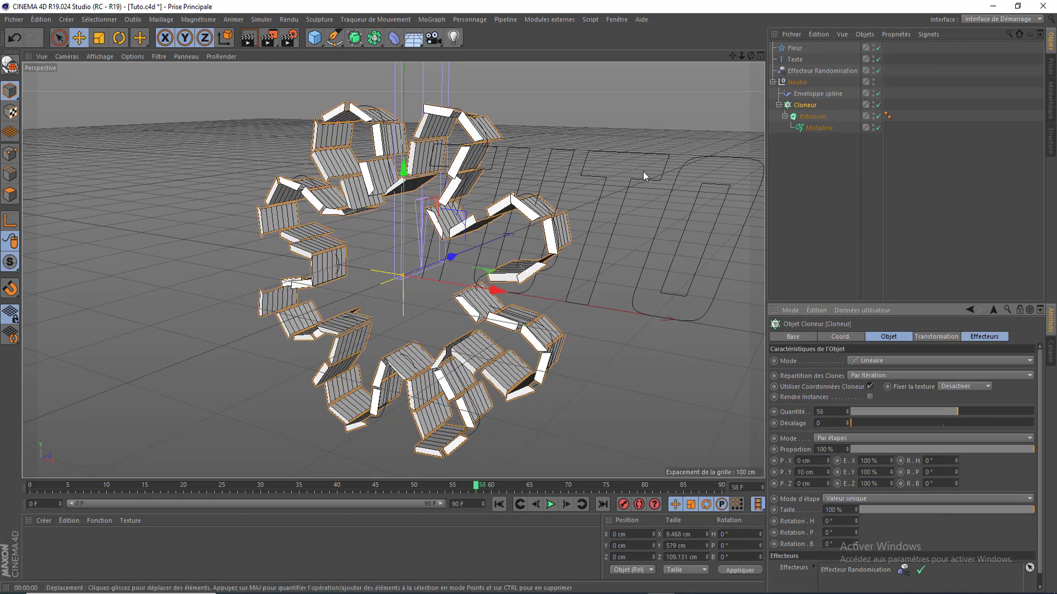
{"action": "left_click", "coordinate": [248, 37]}
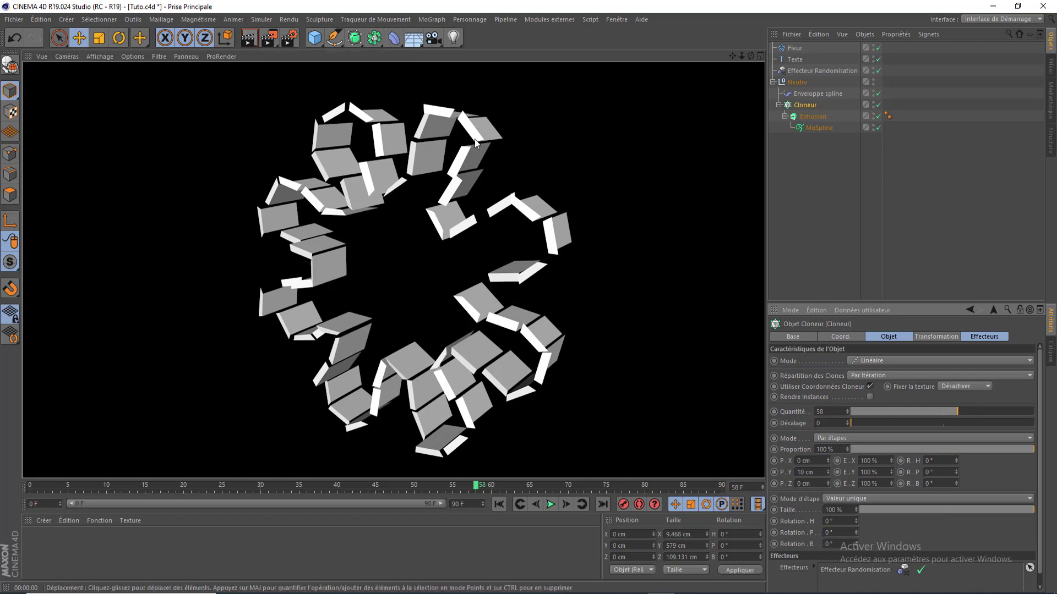
Add a Surface de Subdivision, nest the Neutre group inside it and render a preview of the smoothed flower.
{"action": "left_click", "coordinate": [819, 207]}
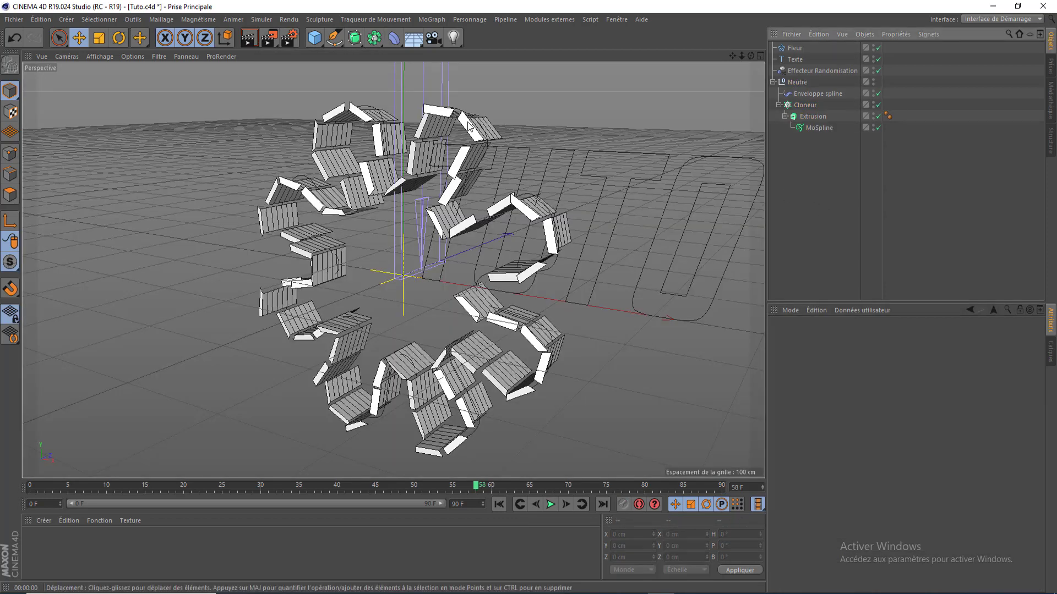
{"action": "left_click", "coordinate": [354, 38]}
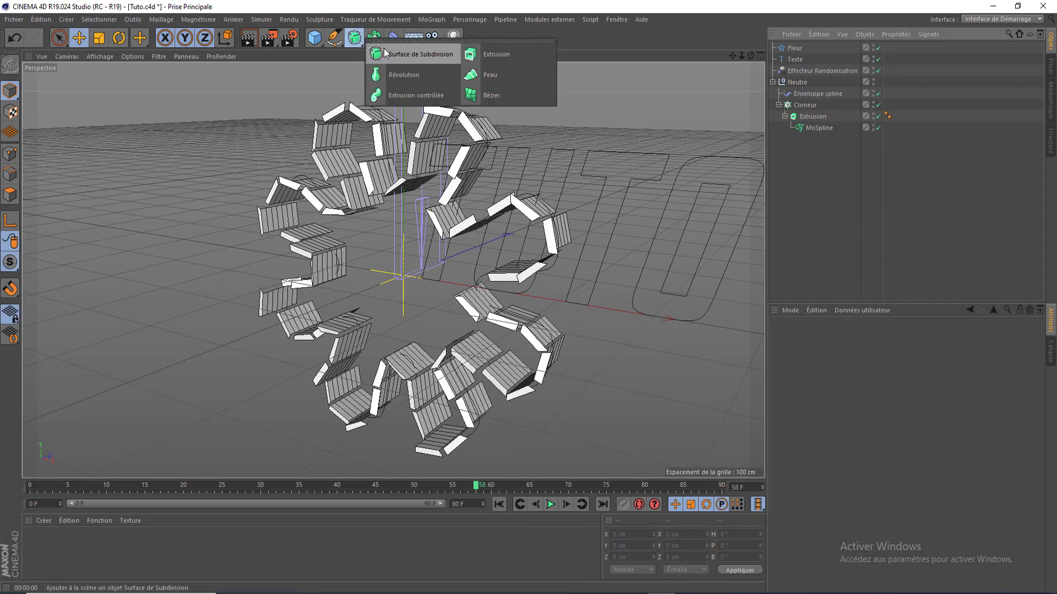
{"action": "left_click", "coordinate": [430, 60]}
{"action": "left_click_drag", "start_coordinate": [802, 88], "coordinate": [795, 87]}
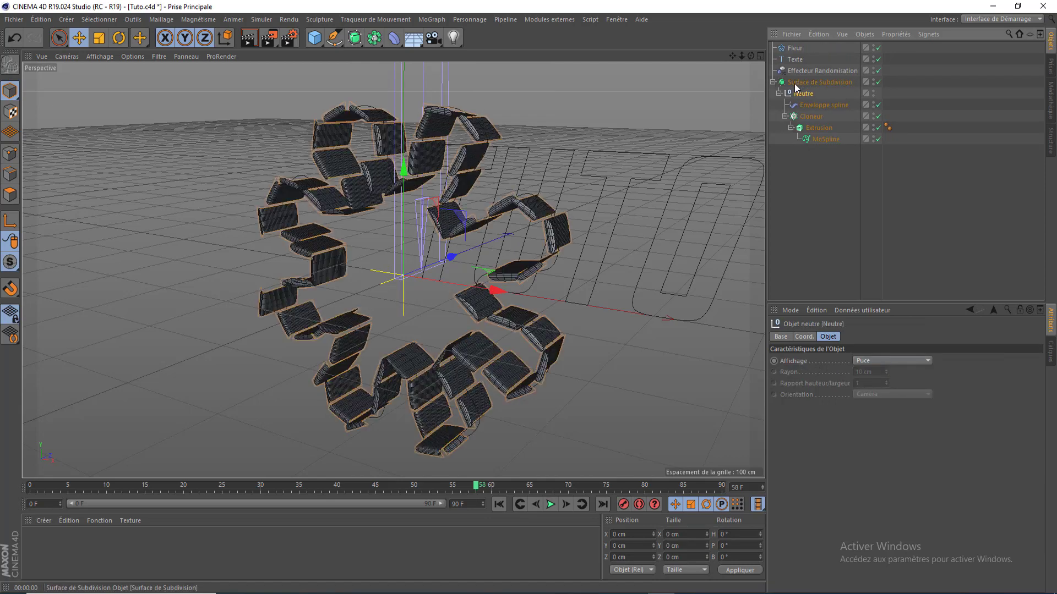
{"action": "left_click", "coordinate": [812, 178]}
{"action": "left_click_drag", "start_coordinate": [732, 55], "coordinate": [720, 18]}
{"action": "mouse_move", "coordinate": [750, 56]}
{"action": "left_mouse_down"}
{"action": "mouse_move", "coordinate": [669, 55]}
{"action": "mouse_move", "coordinate": [751, 69]}
{"action": "left_mouse_up"}
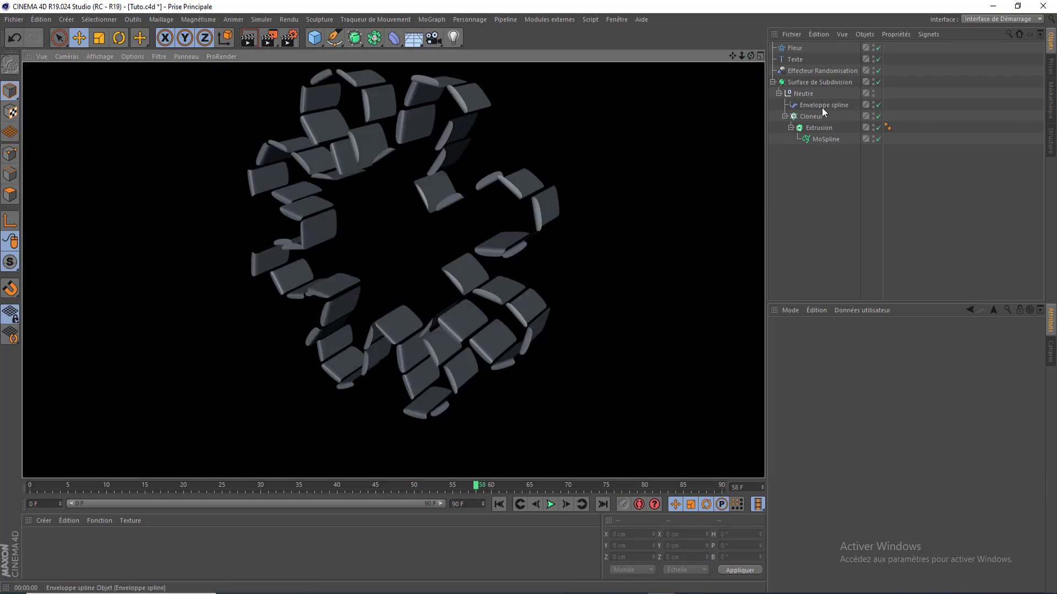
Set the Cloneur's P.Y spacing to 7 cm and deselect it.
{"action": "left_click", "coordinate": [818, 114]}
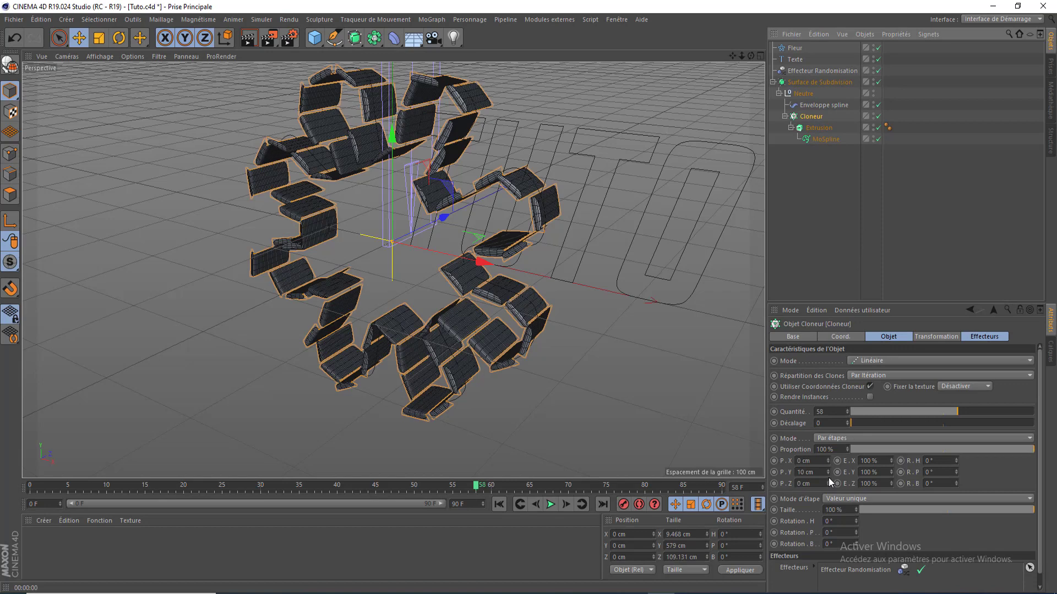
{"action": "left_click", "coordinate": [827, 475]}
{"action": "left_click", "coordinate": [827, 476]}
{"action": "left_click", "coordinate": [828, 475]}
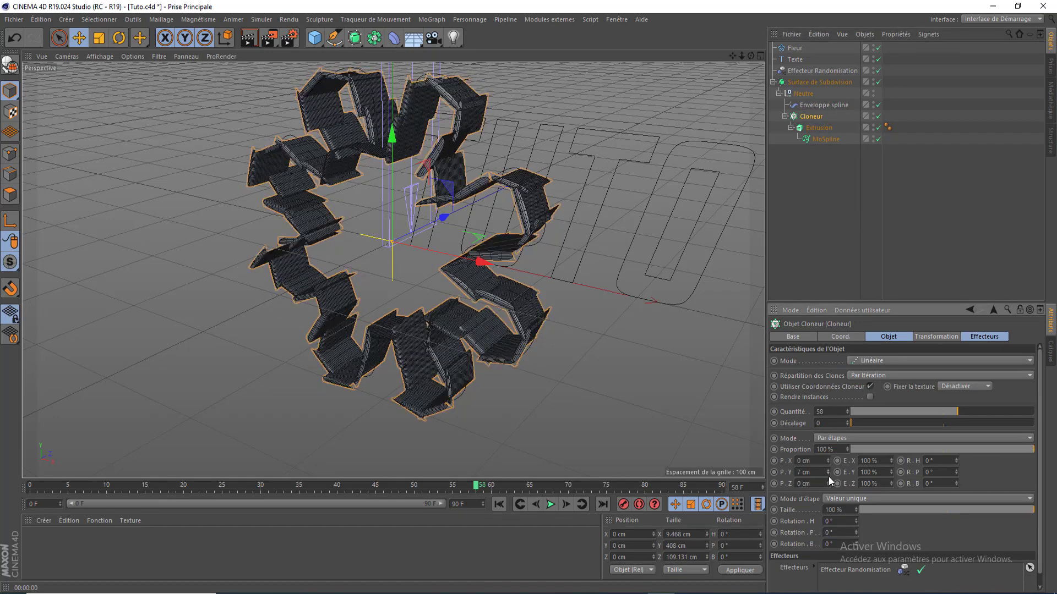
{"action": "left_click", "coordinate": [807, 181]}
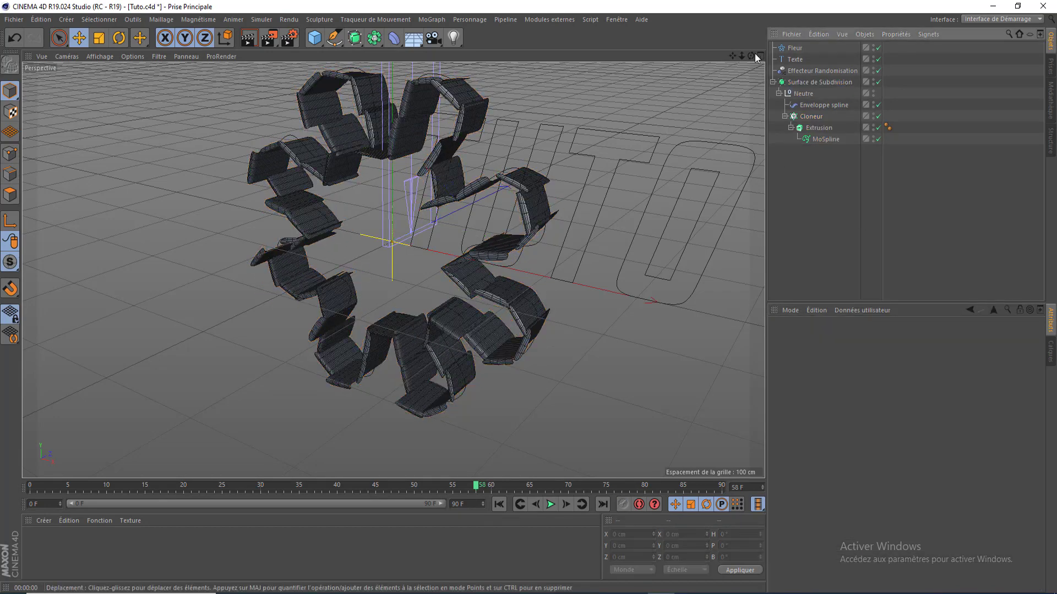
Play the smoothed flower animation from the first frame, pause it and render a preview in the viewport.
{"action": "left_click_drag", "start_coordinate": [751, 55], "coordinate": [798, 33]}
{"action": "left_click_drag", "start_coordinate": [393, 271], "coordinate": [393, 271]}
{"action": "left_click", "coordinate": [498, 504]}
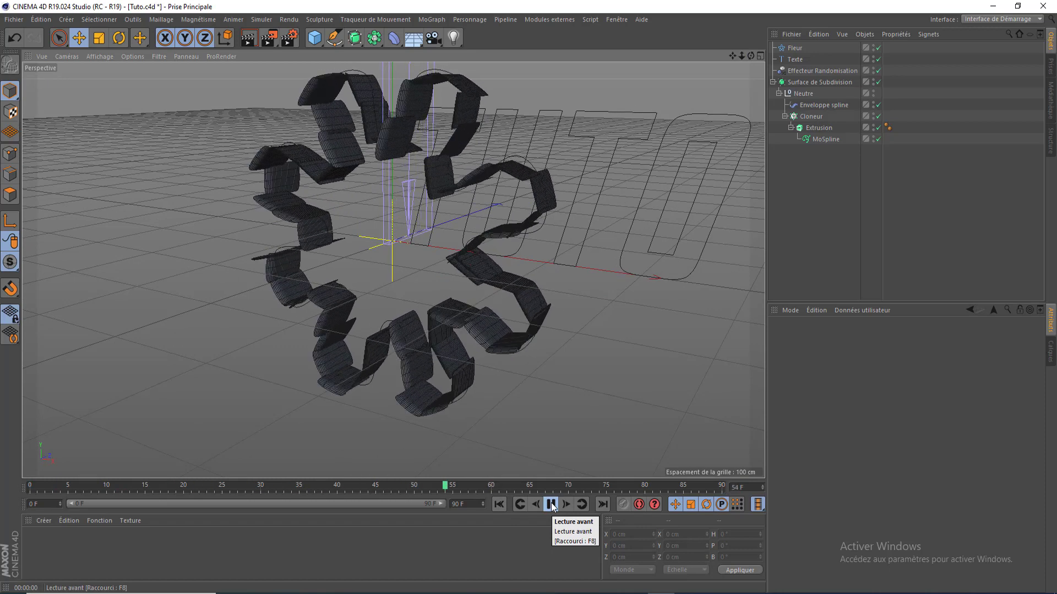
{"action": "left_click", "coordinate": [551, 505]}
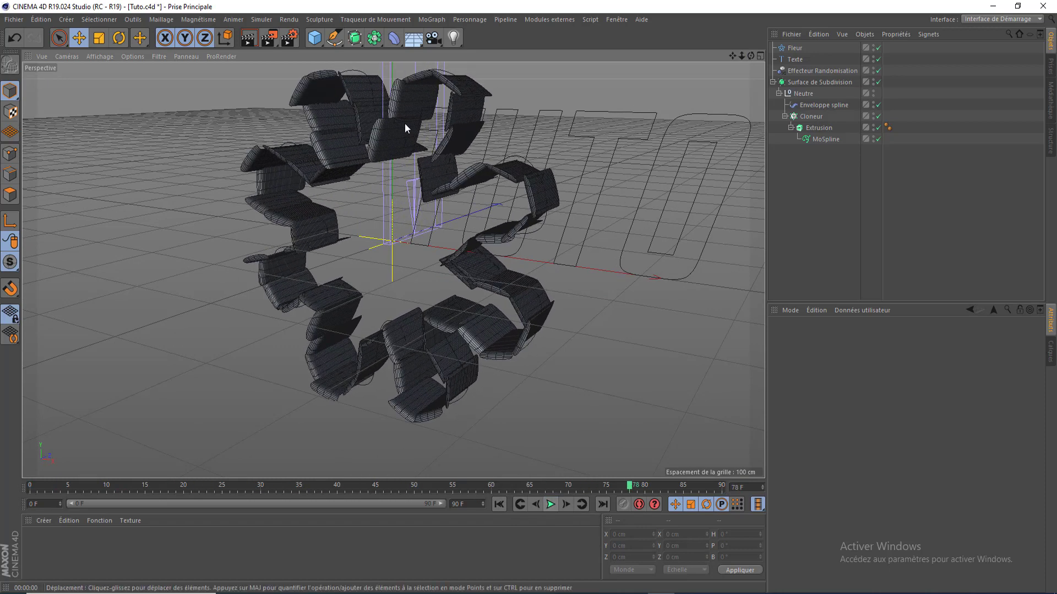
{"action": "left_click", "coordinate": [251, 38]}
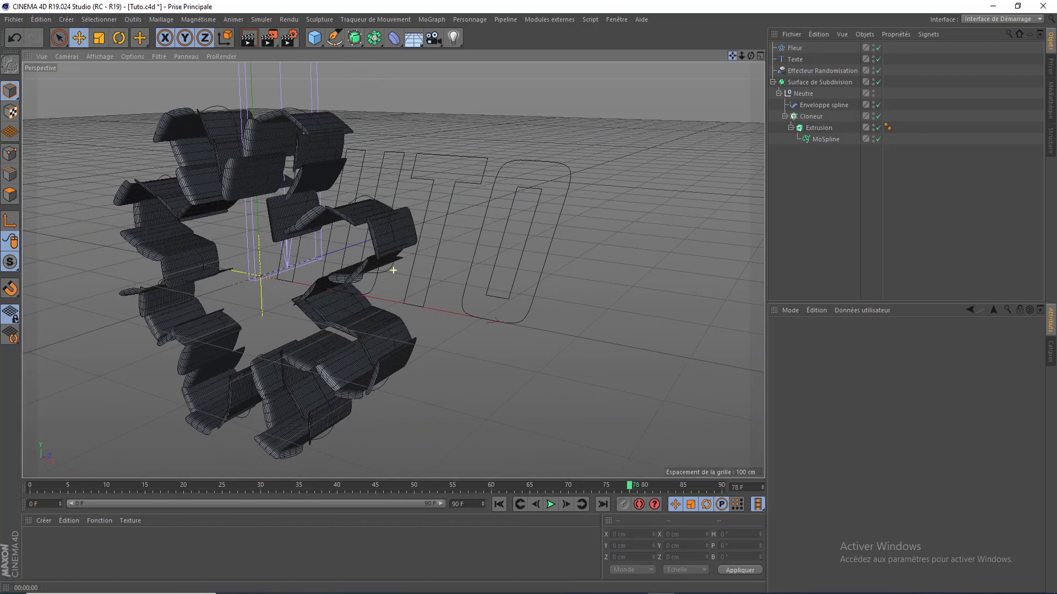
Assign Texte as the Enveloppe spline's Spline in place of Fleur, render a preview and inspect the lettering from several angles.
{"action": "left_click", "coordinate": [823, 104]}
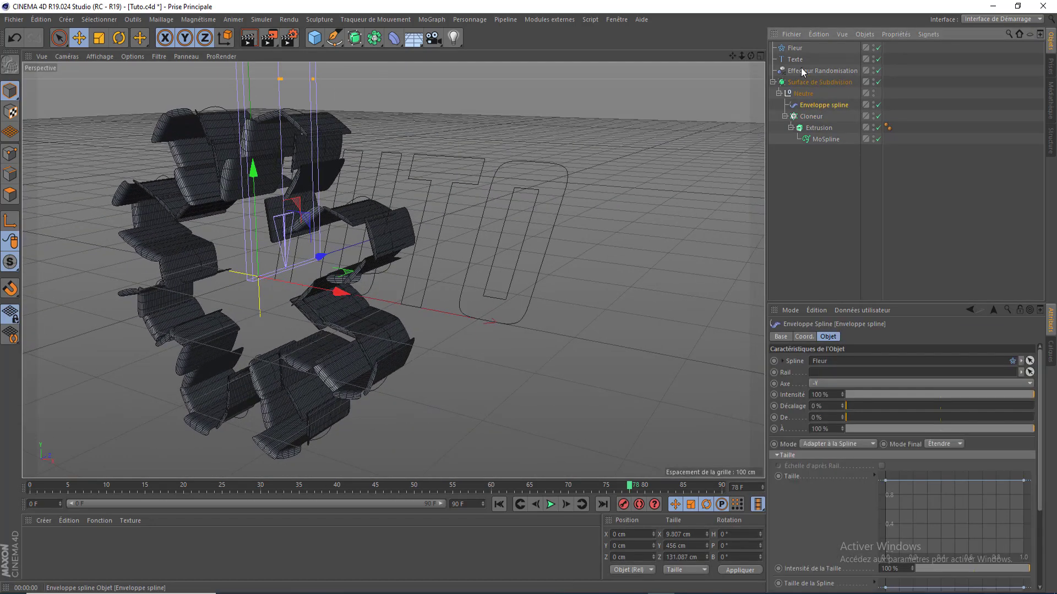
{"action": "left_click_drag", "start_coordinate": [844, 383], "coordinate": [842, 362]}
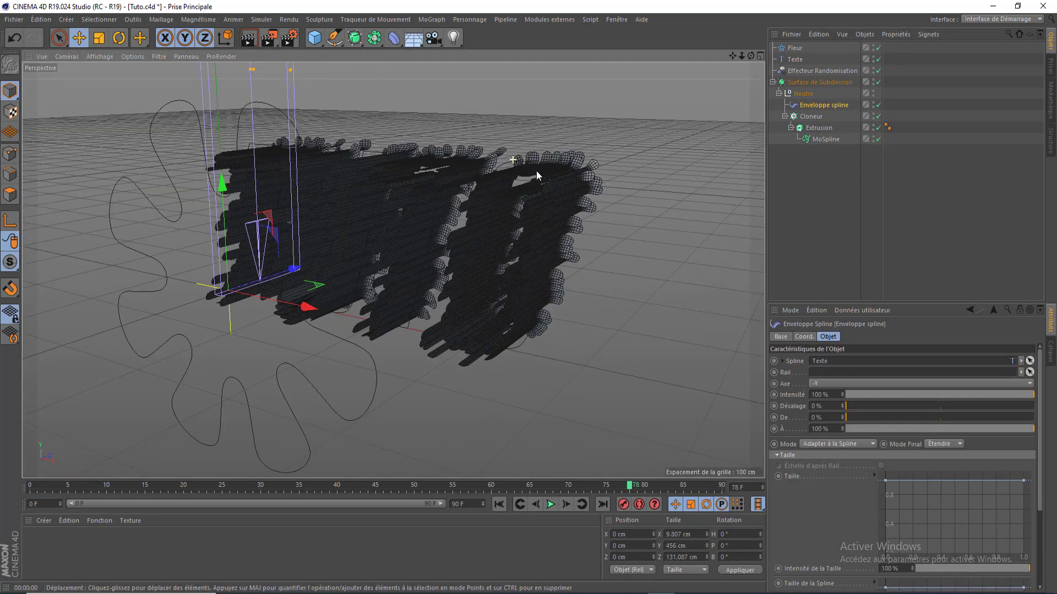
{"action": "mouse_move", "coordinate": [751, 56]}
{"action": "left_mouse_down"}
{"action": "mouse_move", "coordinate": [585, 25]}
{"action": "mouse_move", "coordinate": [321, 22]}
{"action": "mouse_move", "coordinate": [475, 66]}
{"action": "mouse_move", "coordinate": [393, 58]}
{"action": "left_mouse_up"}
{"action": "left_click", "coordinate": [248, 41]}
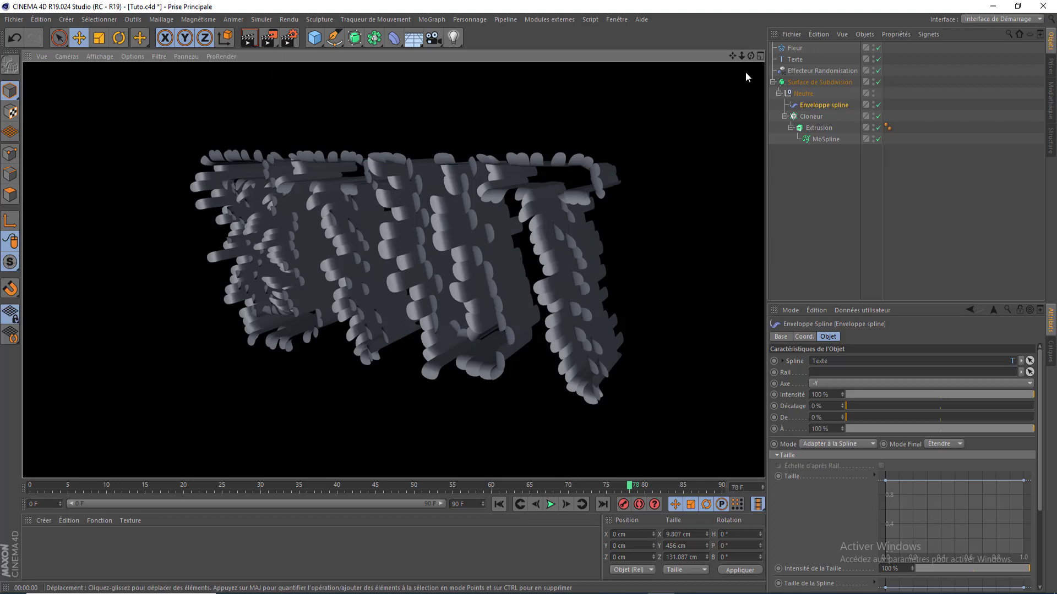
{"action": "left_click_drag", "start_coordinate": [751, 55], "coordinate": [977, 58]}
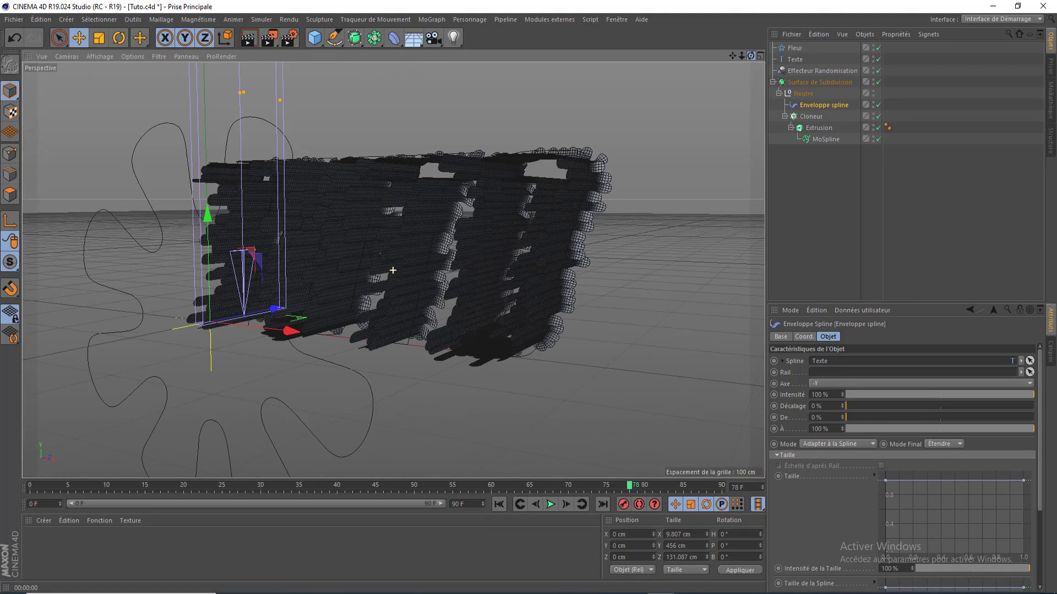
{"action": "left_click_drag", "start_coordinate": [751, 56], "coordinate": [877, 72]}
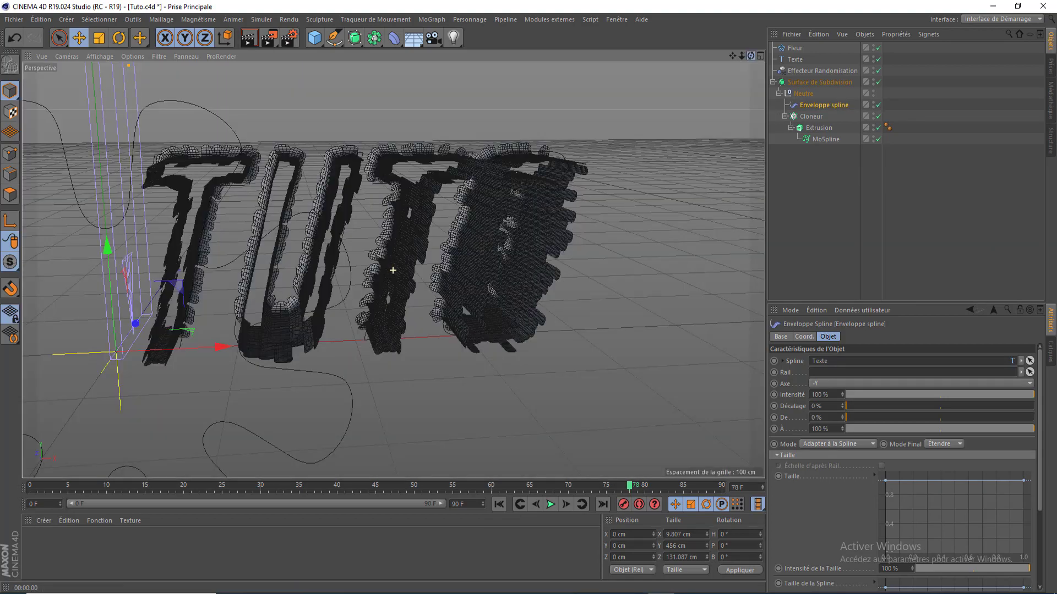
{"action": "mouse_move", "coordinate": [750, 55]}
{"action": "left_mouse_down"}
{"action": "mouse_move", "coordinate": [751, 78]}
{"action": "mouse_move", "coordinate": [745, 54]}
{"action": "mouse_move", "coordinate": [663, 75]}
{"action": "mouse_move", "coordinate": [712, 33]}
{"action": "mouse_move", "coordinate": [745, 39]}
{"action": "mouse_move", "coordinate": [767, 63]}
{"action": "mouse_move", "coordinate": [759, 77]}
{"action": "mouse_move", "coordinate": [748, 71]}
{"action": "mouse_move", "coordinate": [808, 60]}
{"action": "mouse_move", "coordinate": [801, 21]}
{"action": "mouse_move", "coordinate": [786, 14]}
{"action": "mouse_move", "coordinate": [748, 76]}
{"action": "left_mouse_up"}
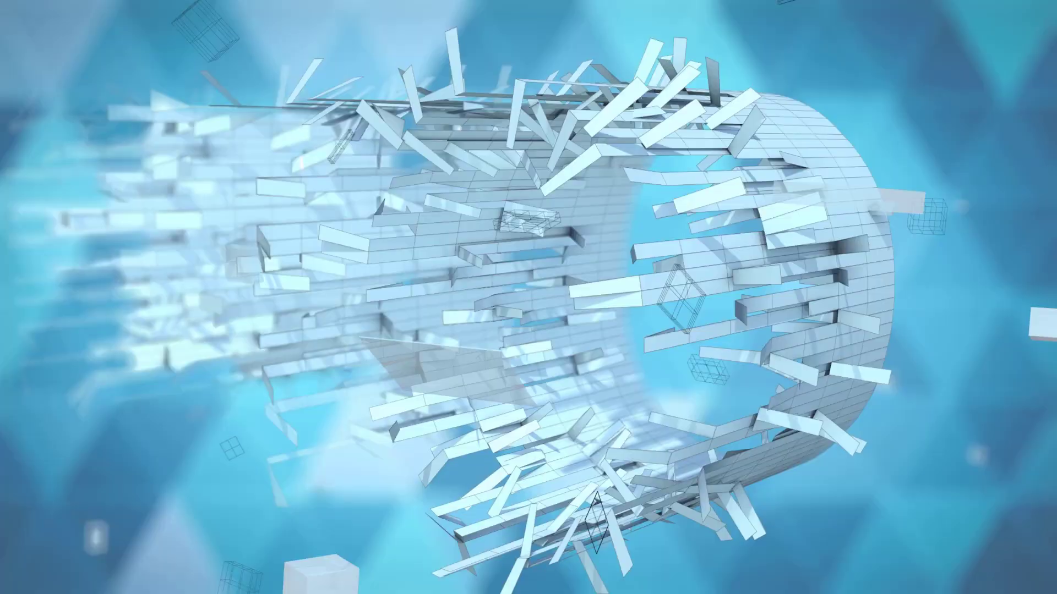